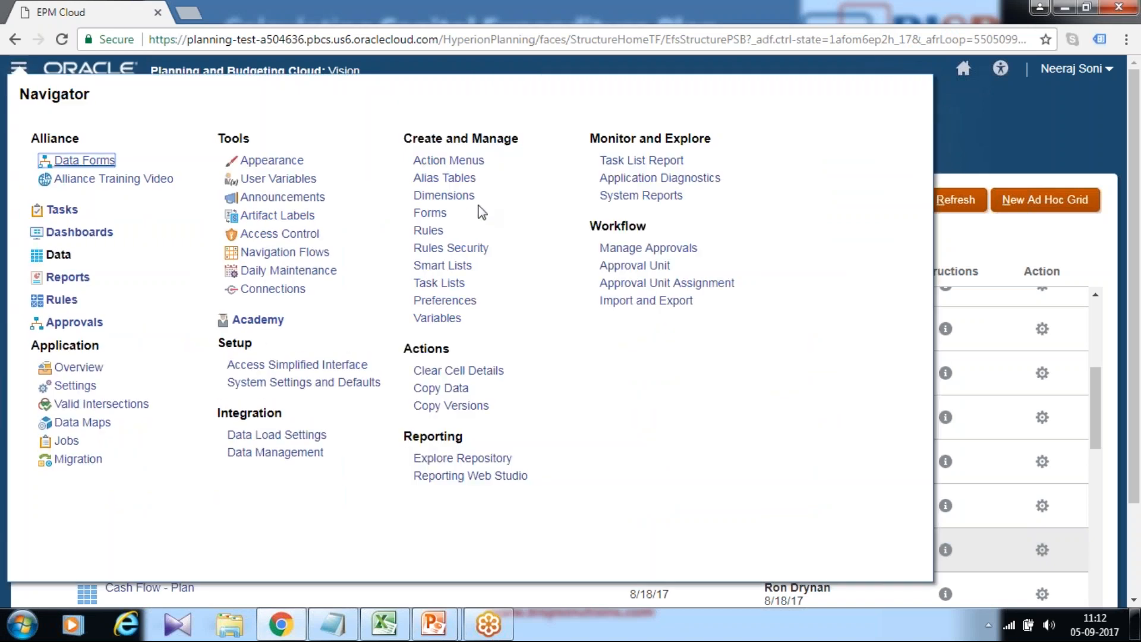
Open Dimensions and browse the Account dimension's Statistics and Capital Expenditures members.
click(447, 196)
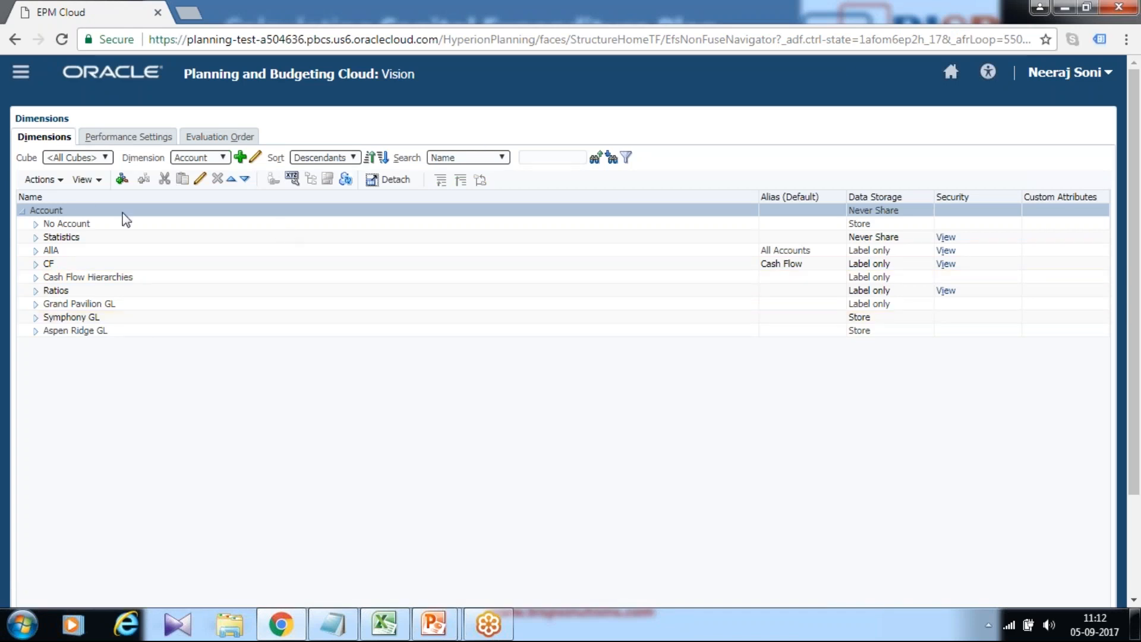
click(33, 238)
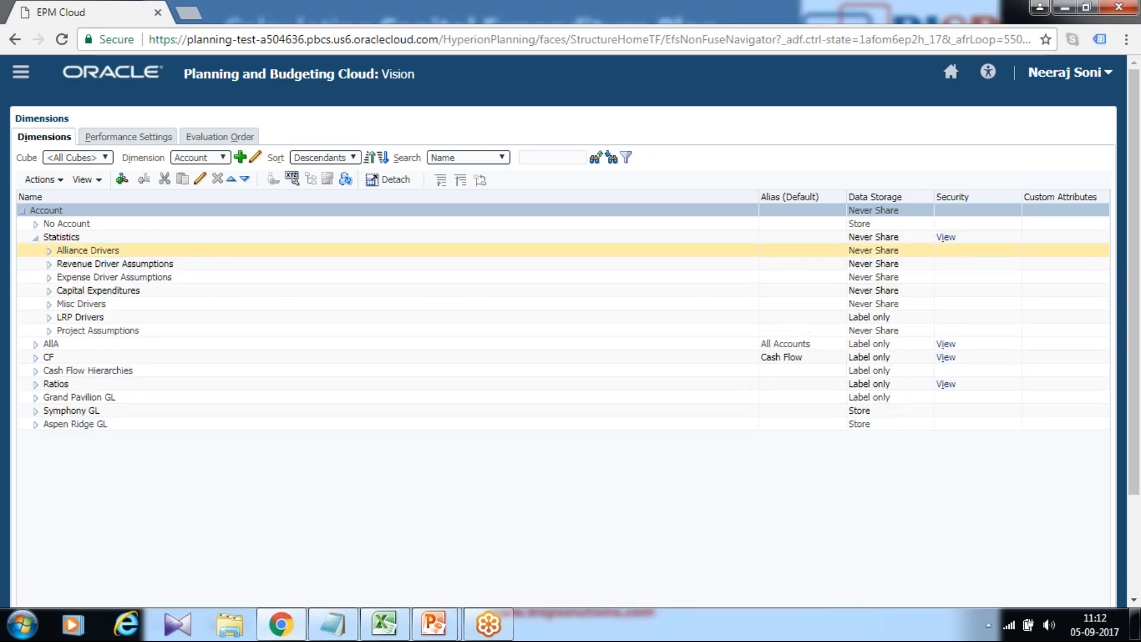
click(49, 291)
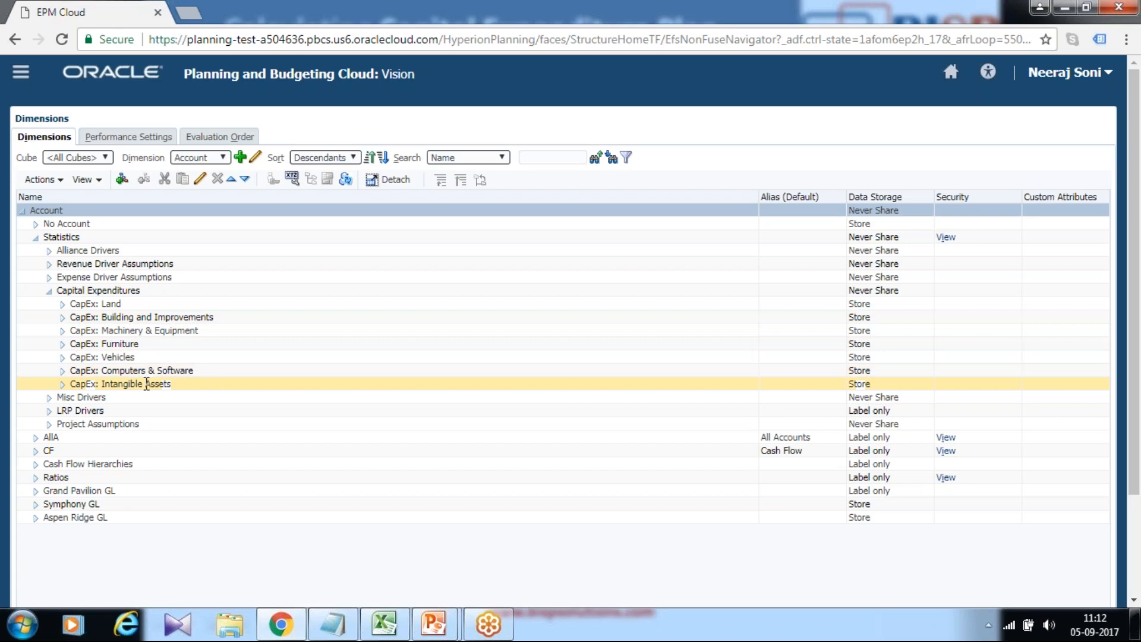
click(49, 292)
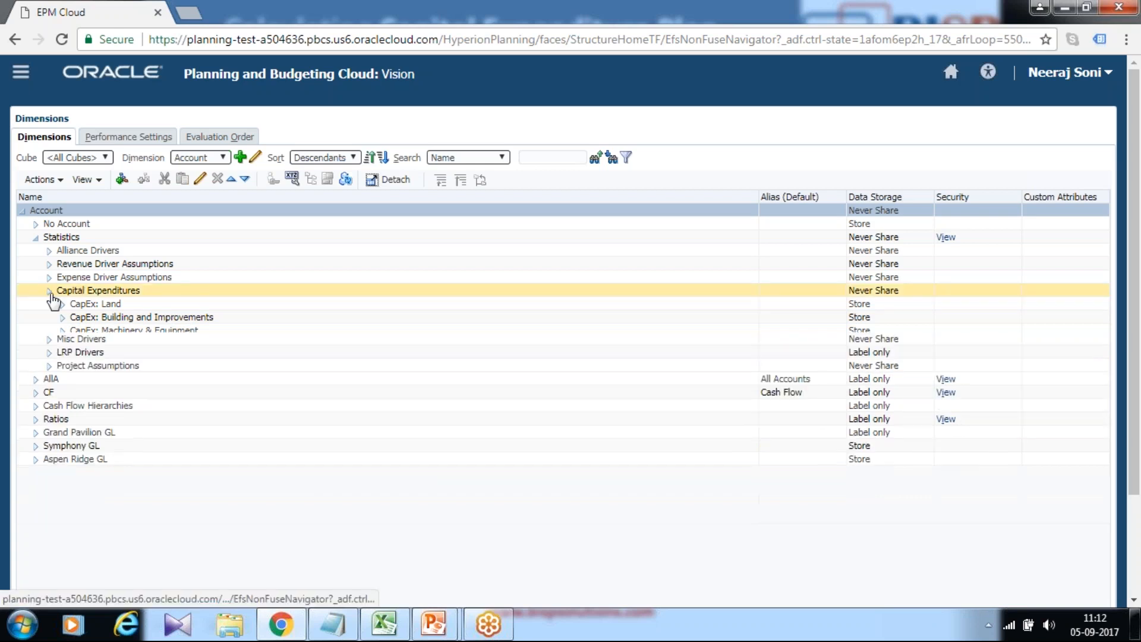
Search the Account dimension for member 7310 and review the depreciation members with their aliases.
click(549, 157)
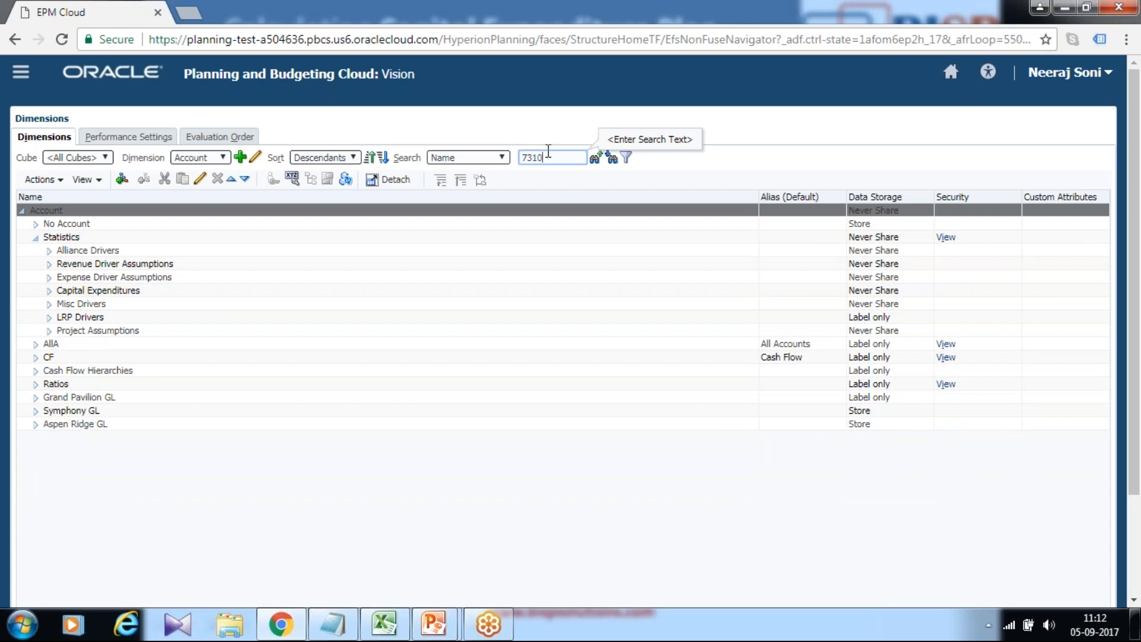
click(612, 158)
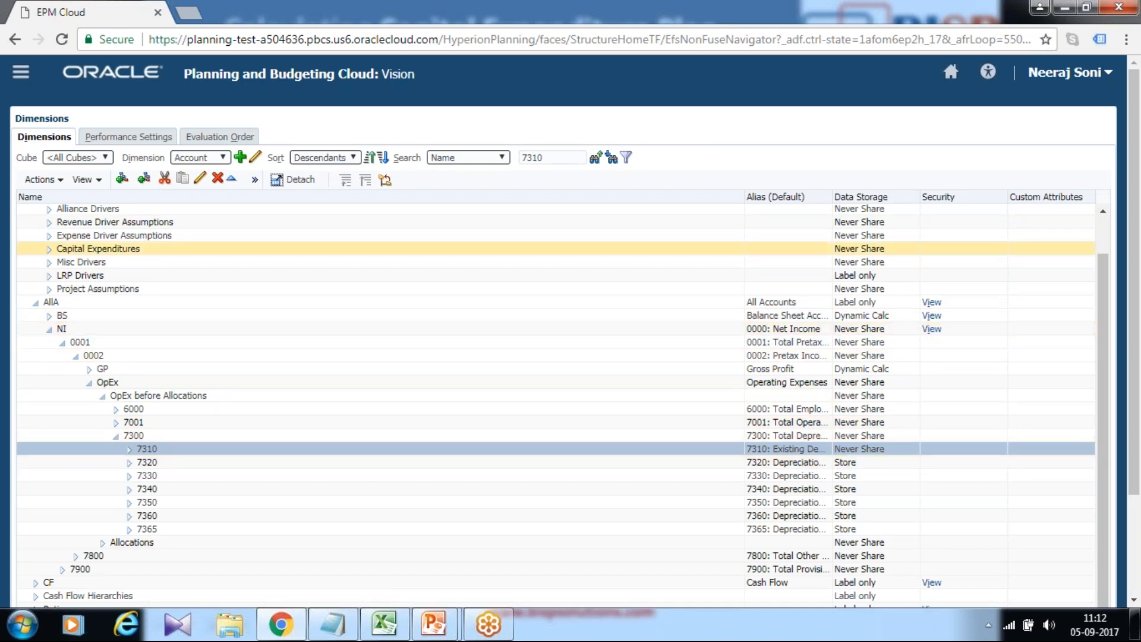
drag(743, 197, 416, 198)
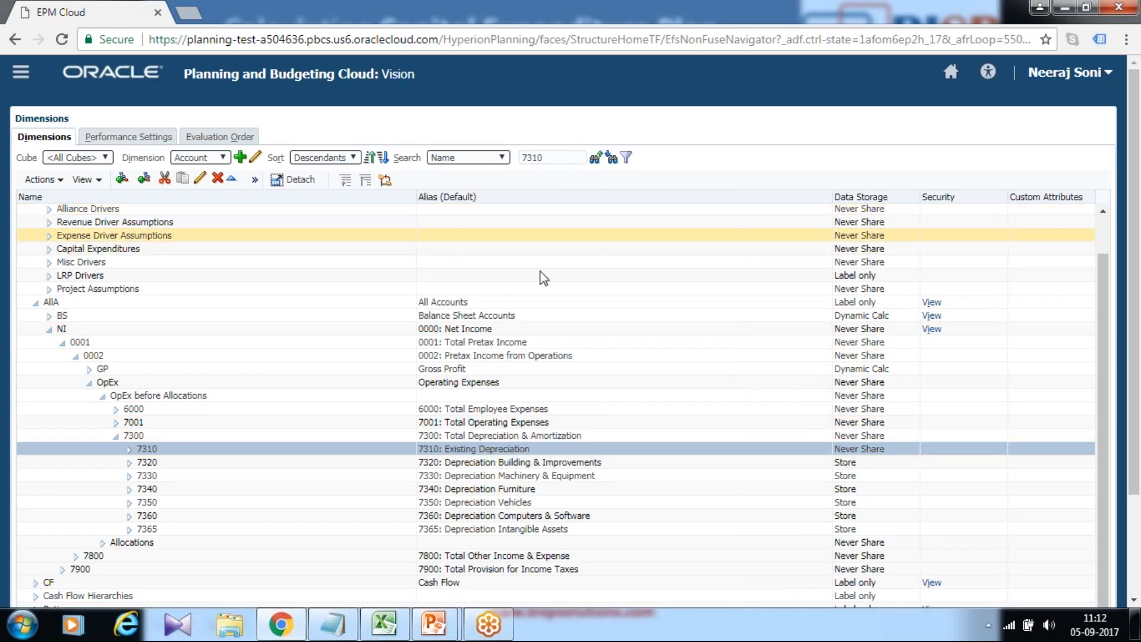
click(530, 436)
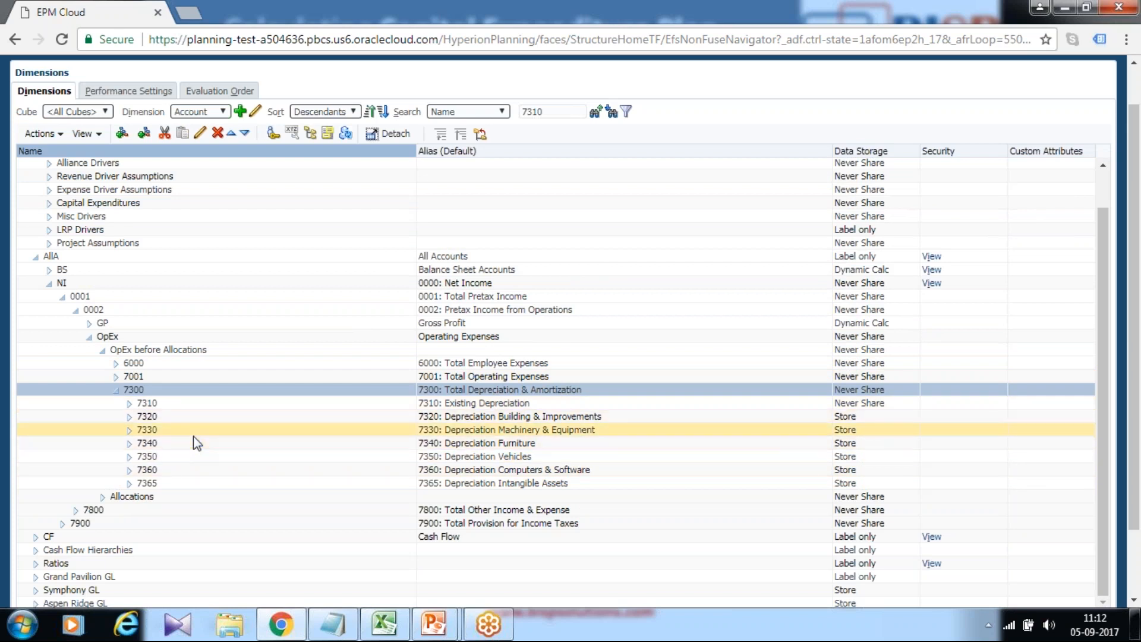
scroll(715, 392, up, 5)
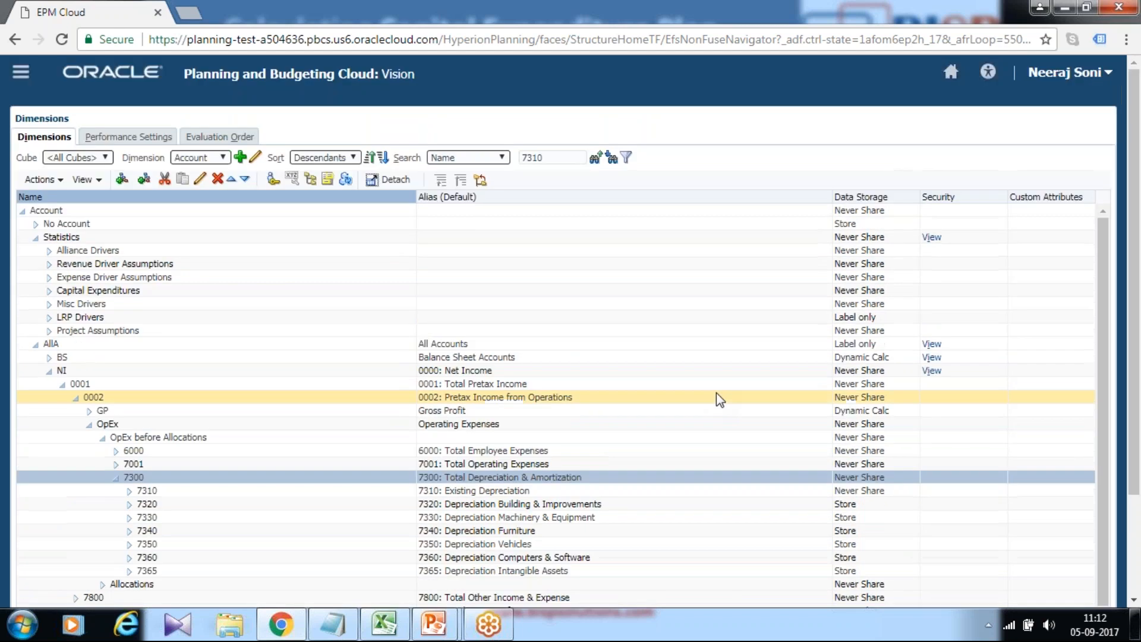
Return to the home page and open Rules to launch Calculation Manager.
click(951, 76)
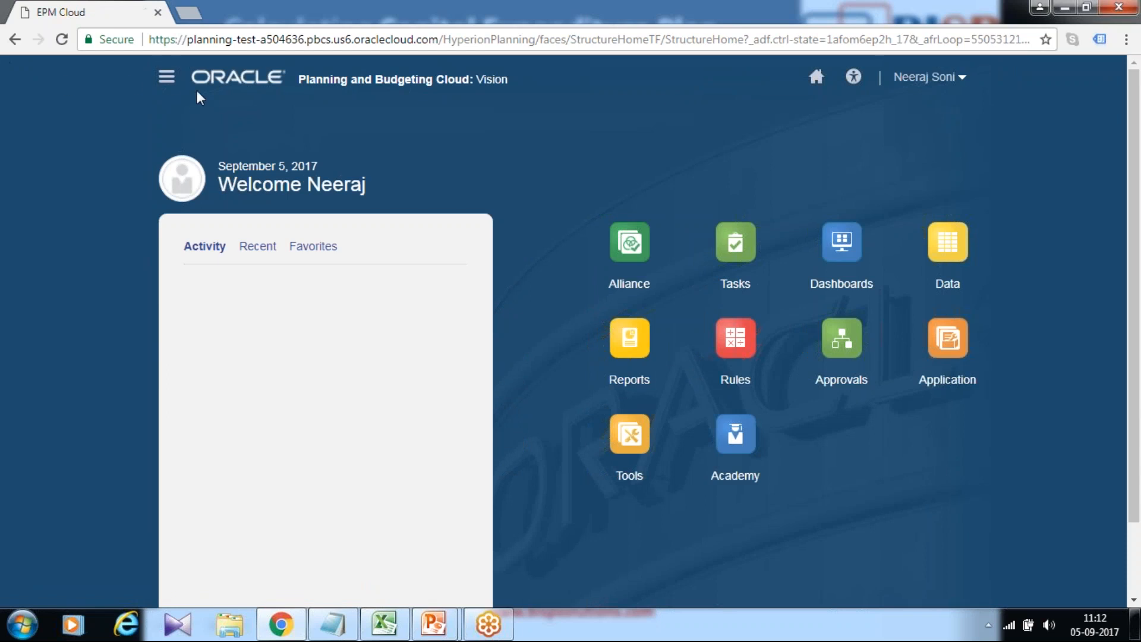
click(166, 77)
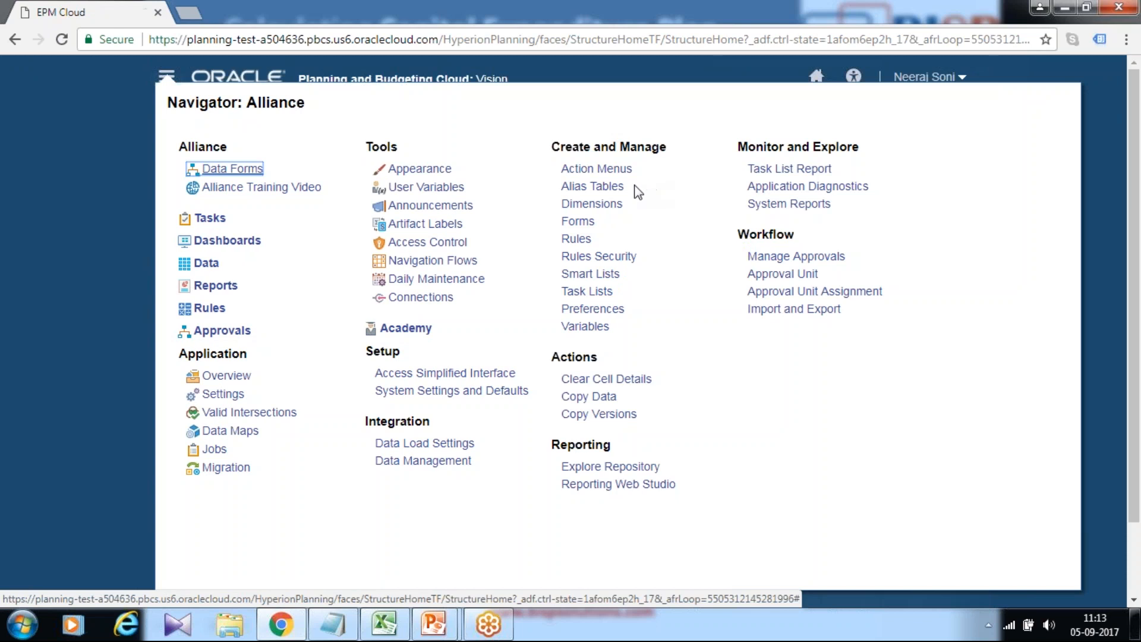
click(576, 240)
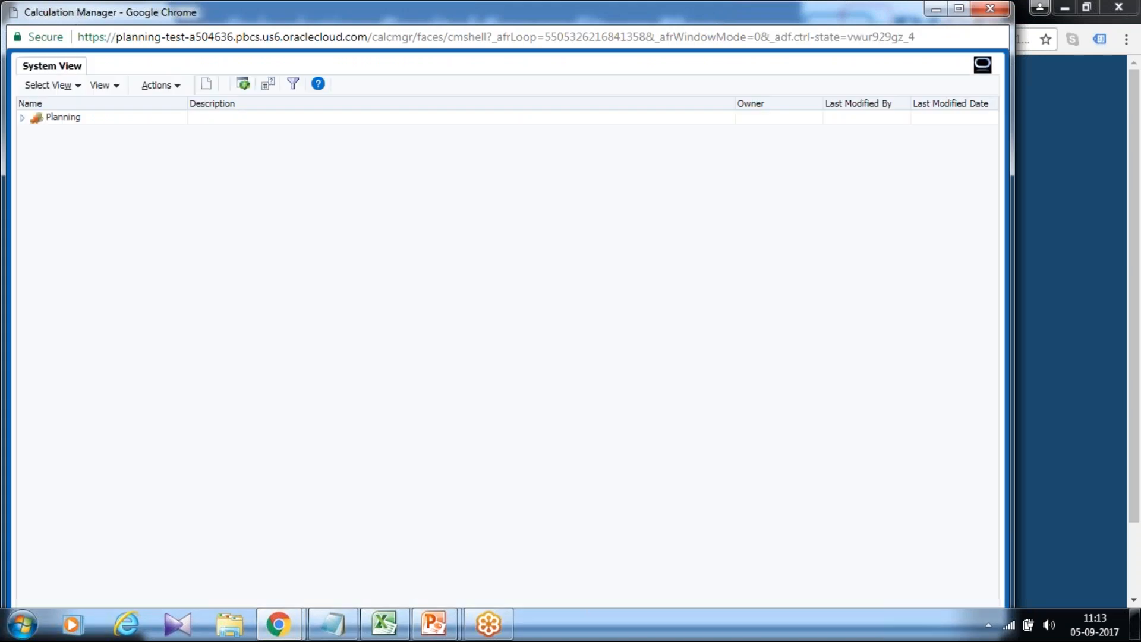
Maximize Calculation Manager and expand Planning > Vision > Plan1 in the system view.
double_click(419, 20)
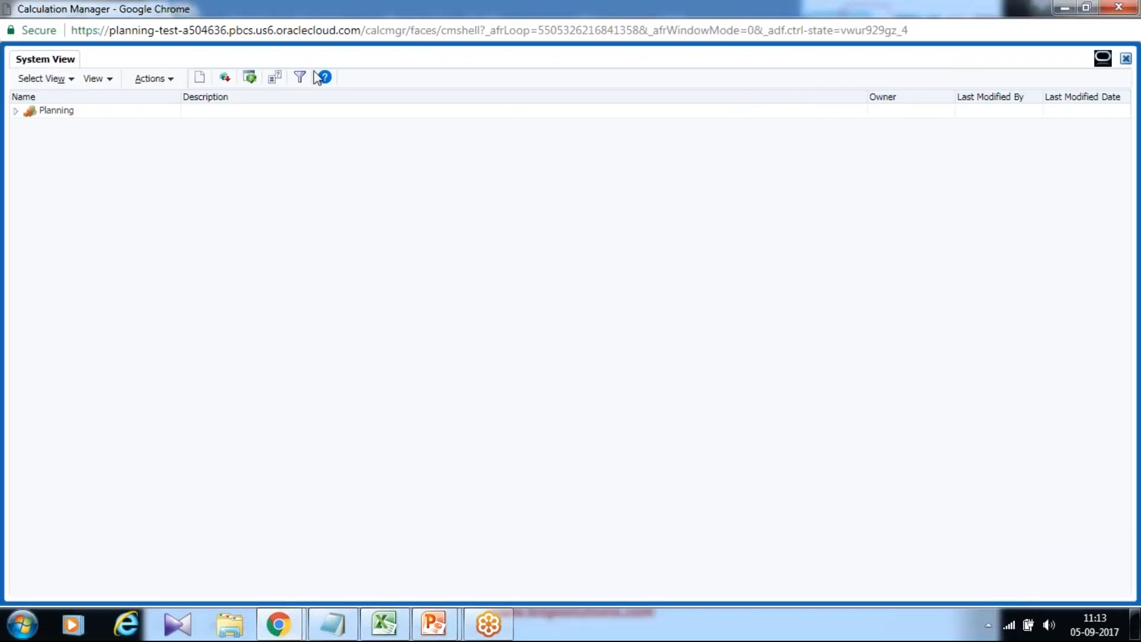
click(16, 111)
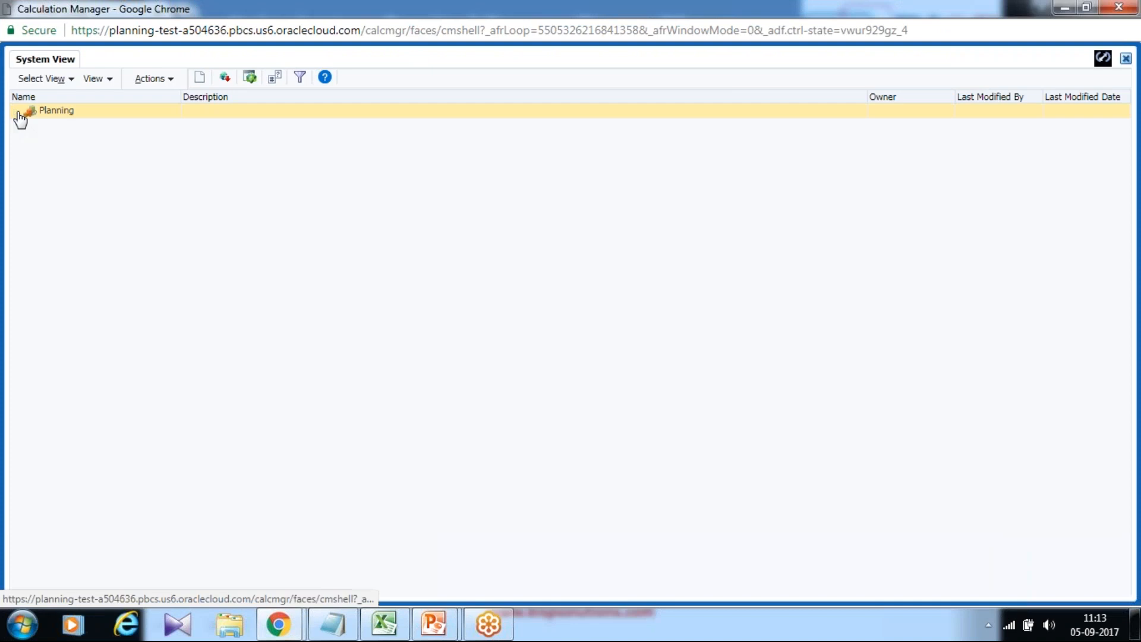
click(28, 126)
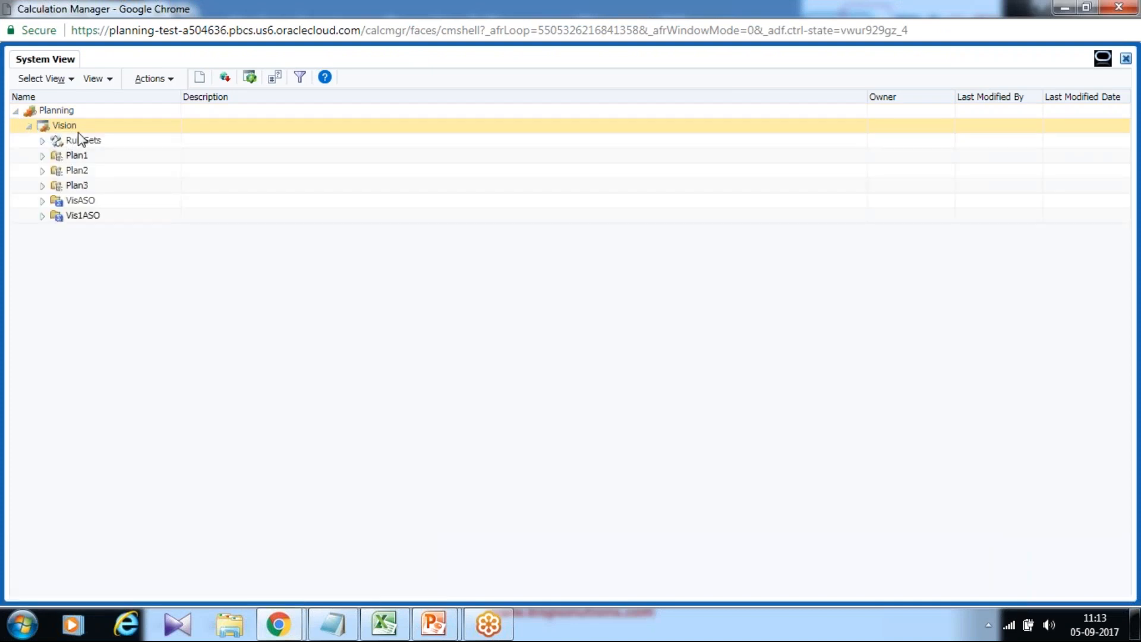
click(43, 156)
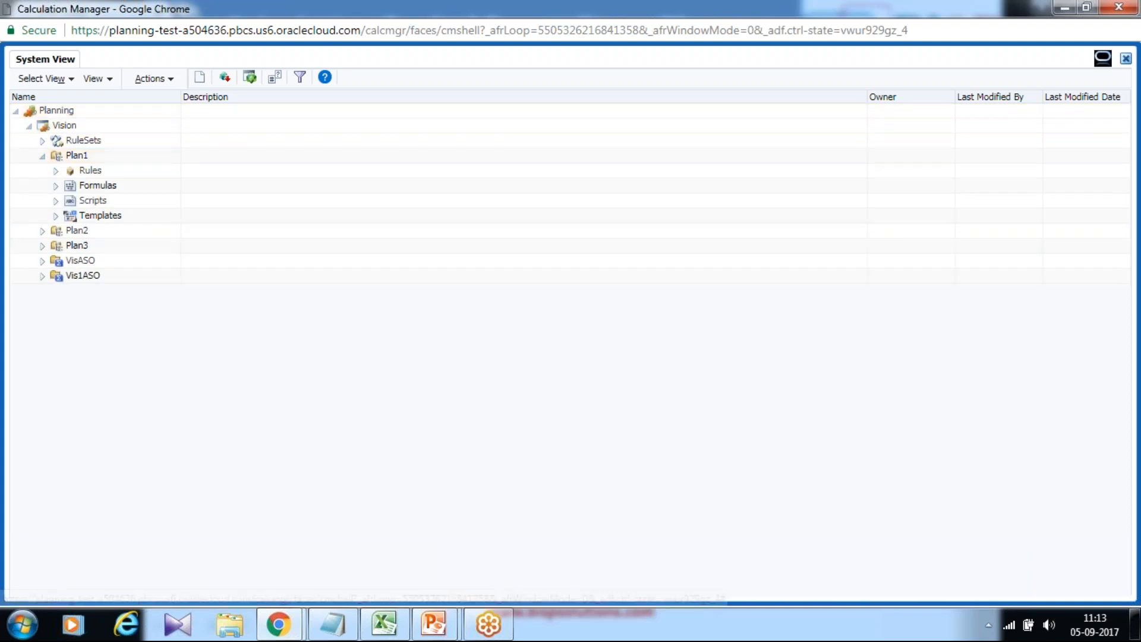
Open the Variable Designer to review the Vision application's replacement variables, then close it.
click(151, 81)
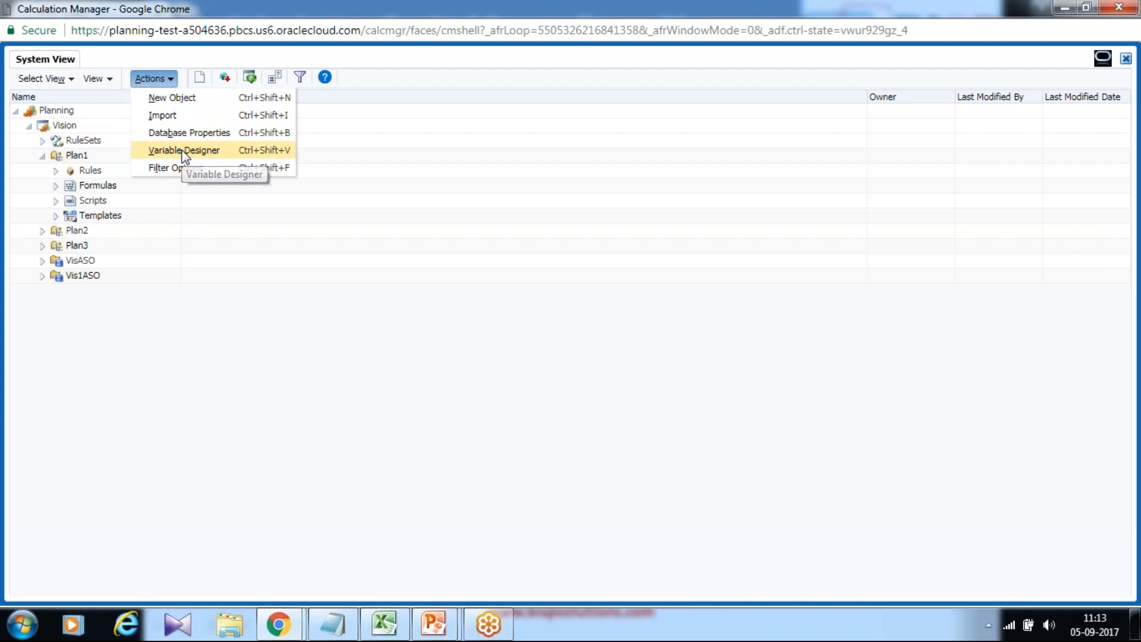
click(184, 152)
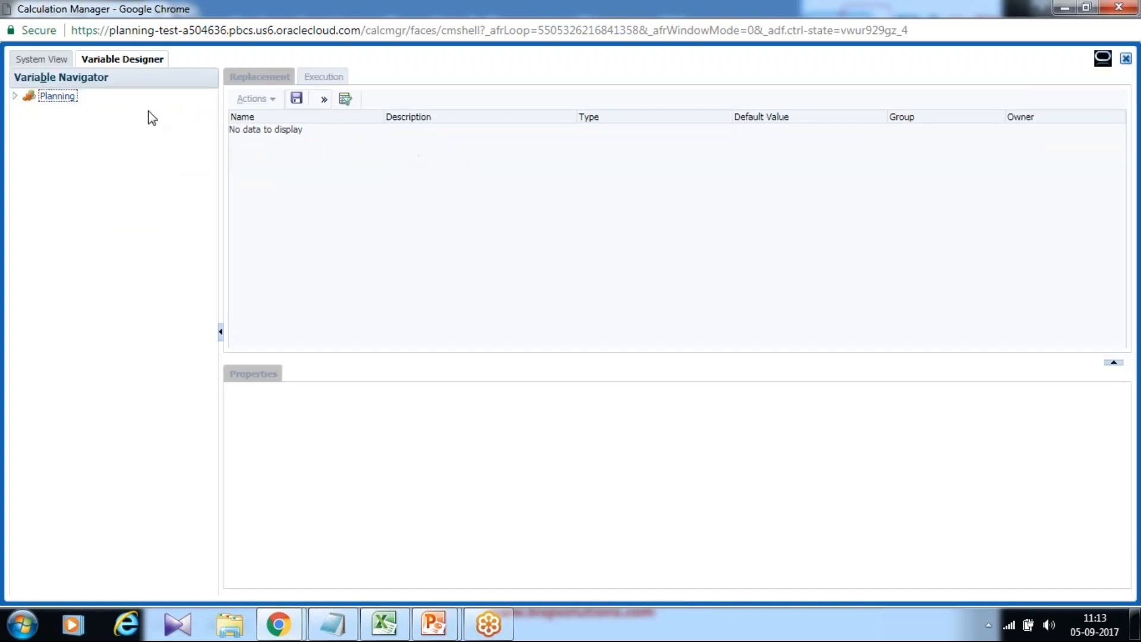
click(25, 96)
click(28, 122)
click(64, 125)
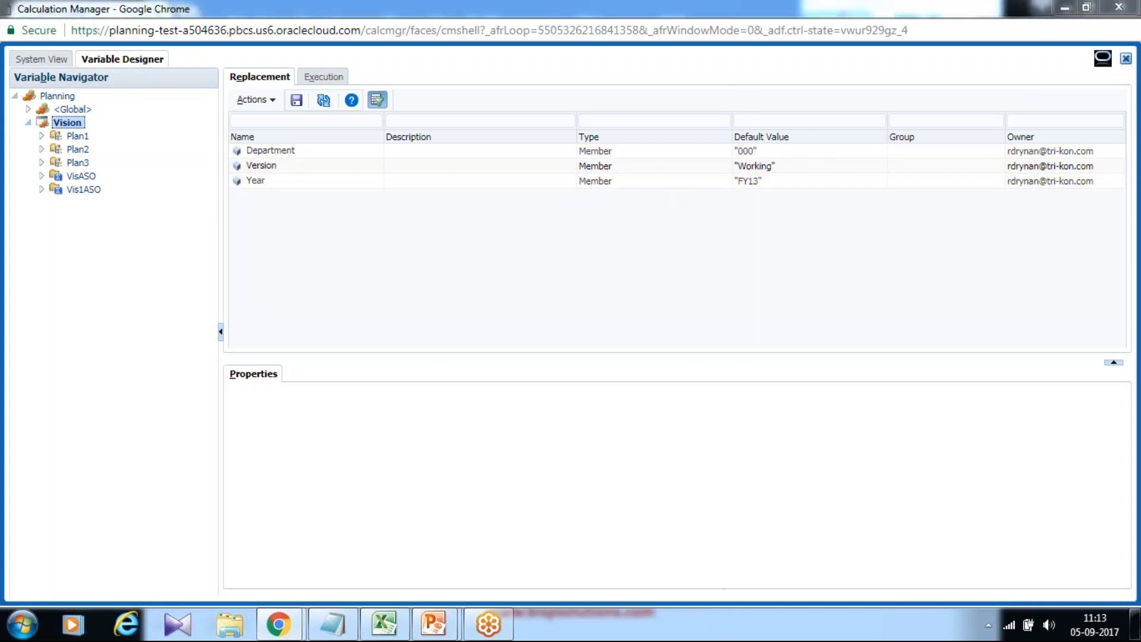
click(1125, 60)
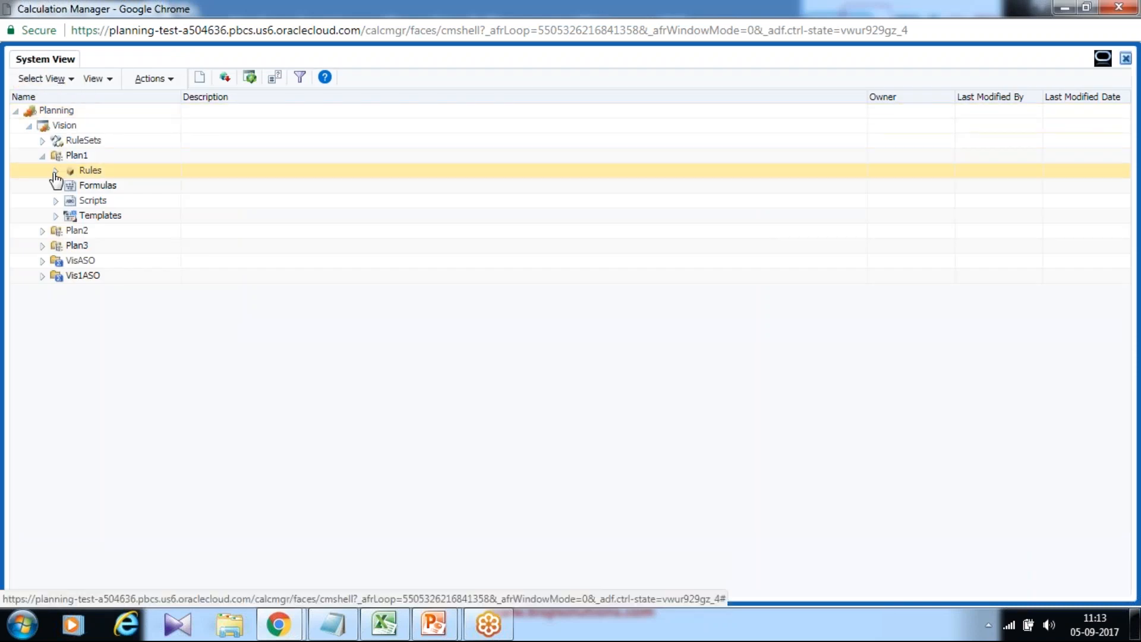
Create a new rule named Test_Calculate_Depreciation under Plan1's rules for the Vision application.
right_click(97, 171)
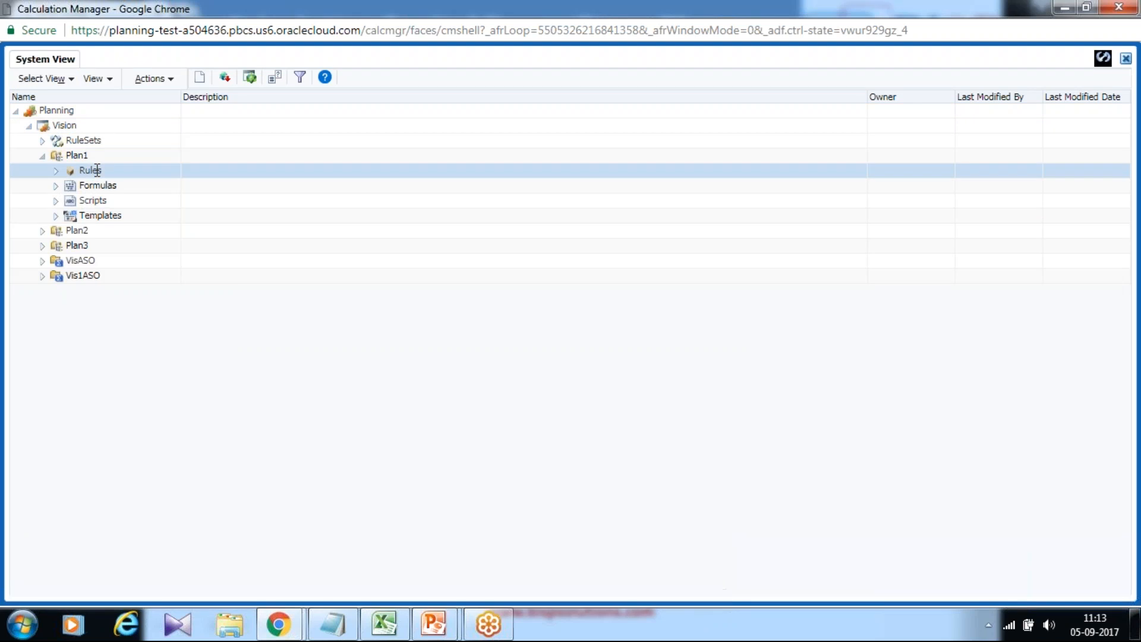
click(124, 180)
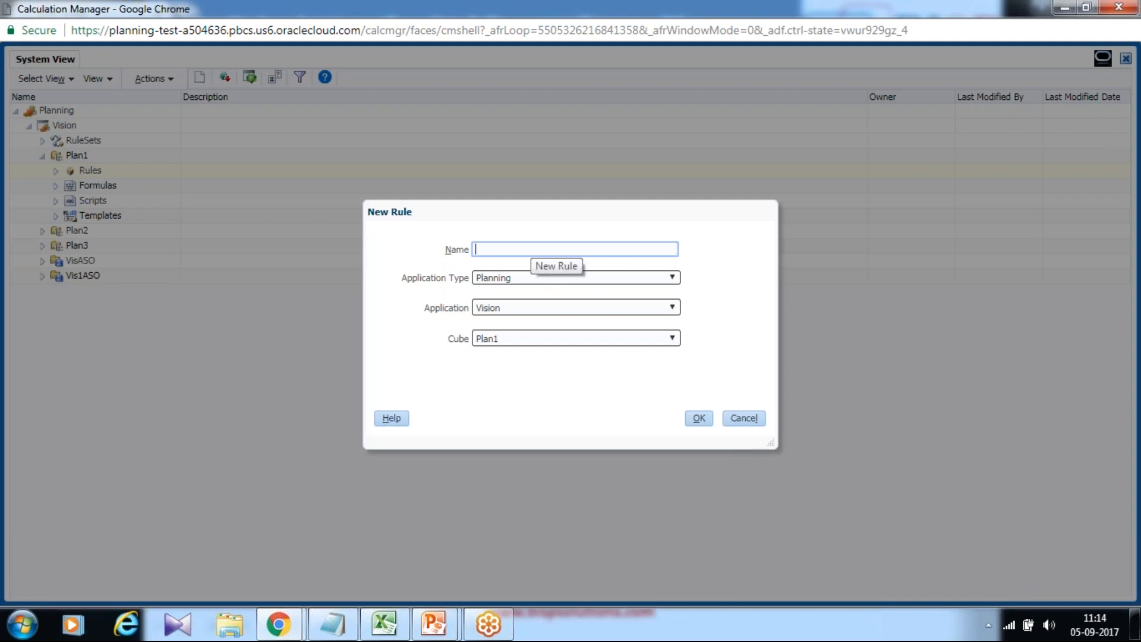
text(Test_Calc_Depreciation)
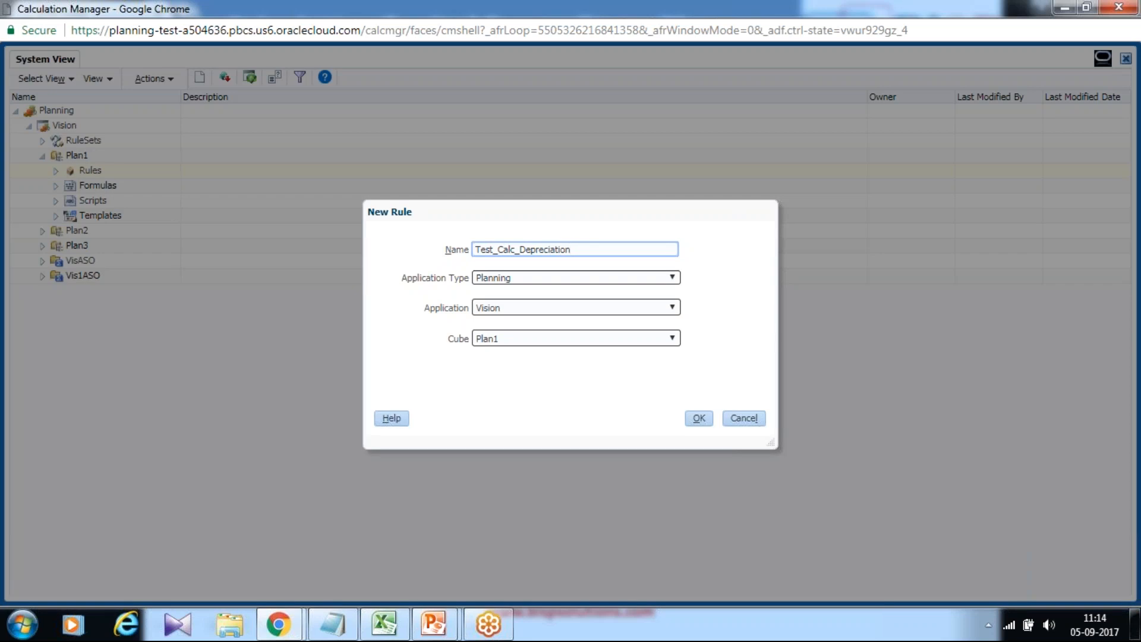
click(527, 249)
text(ulate)
click(701, 419)
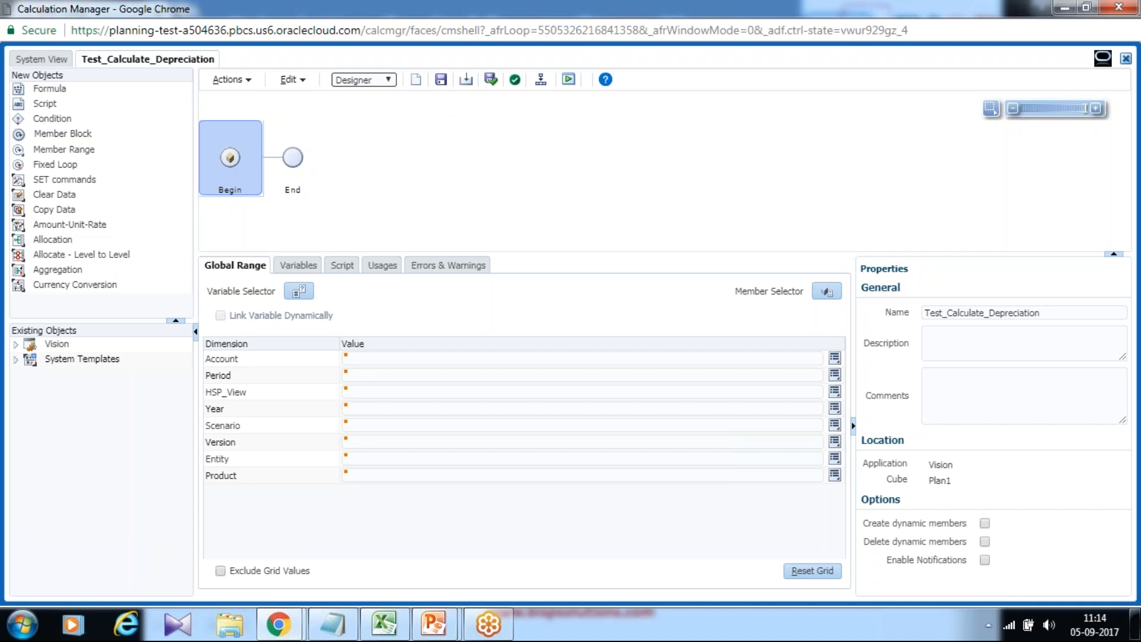
Insert a SET commands component with AGGMISSING set to consolidate #MISSING values in the database, and save the rule.
drag(64, 179, 266, 160)
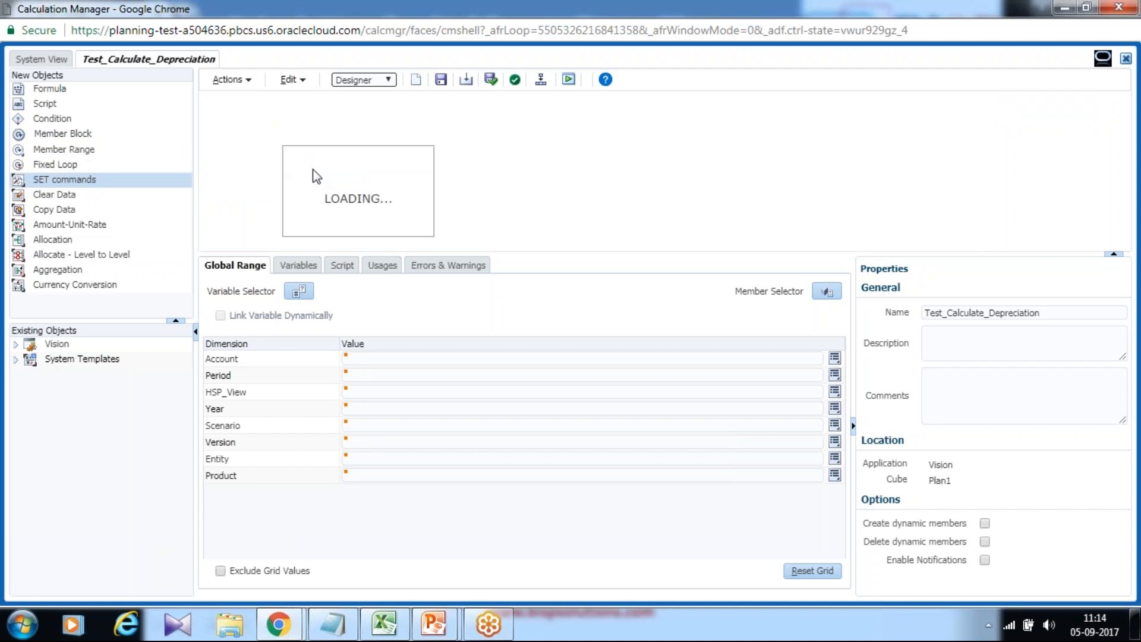
double_click(309, 132)
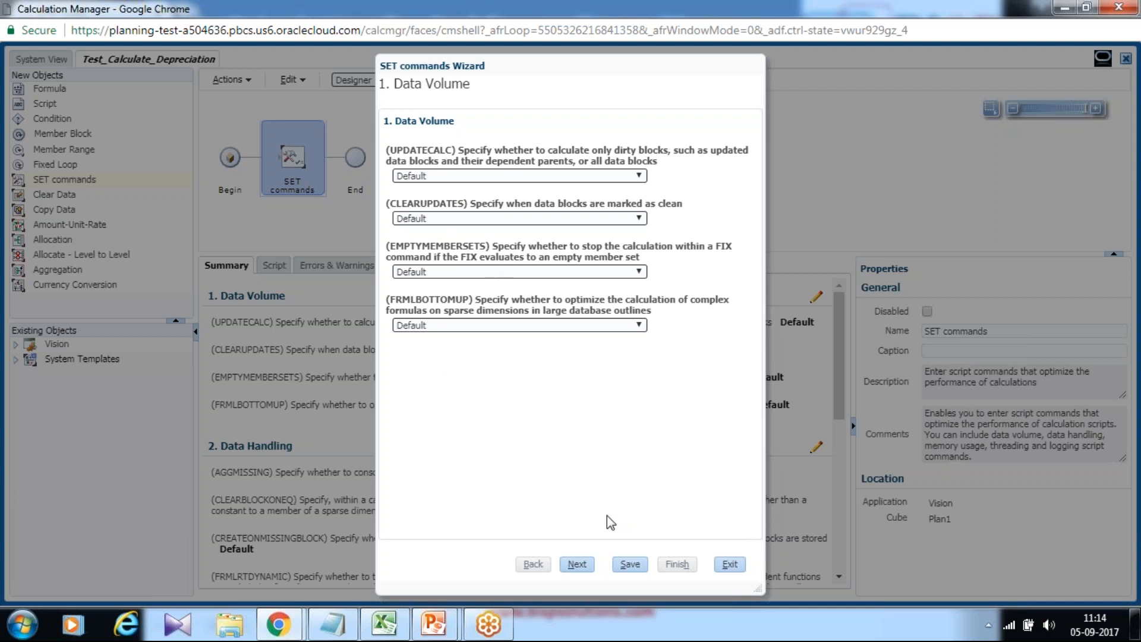
click(578, 564)
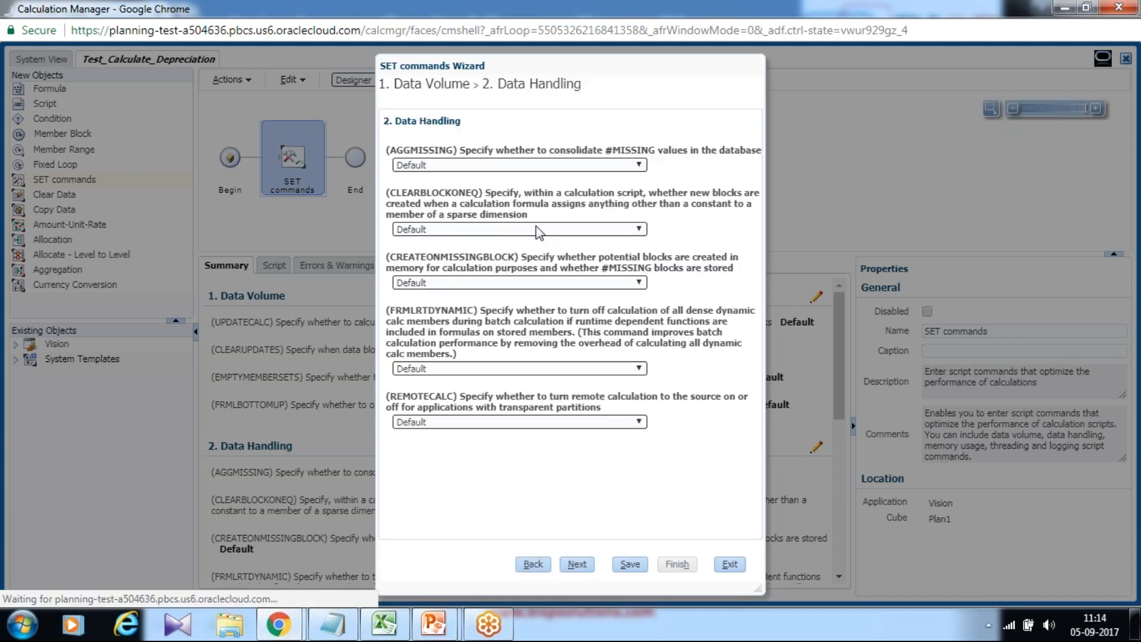
click(462, 166)
click(461, 179)
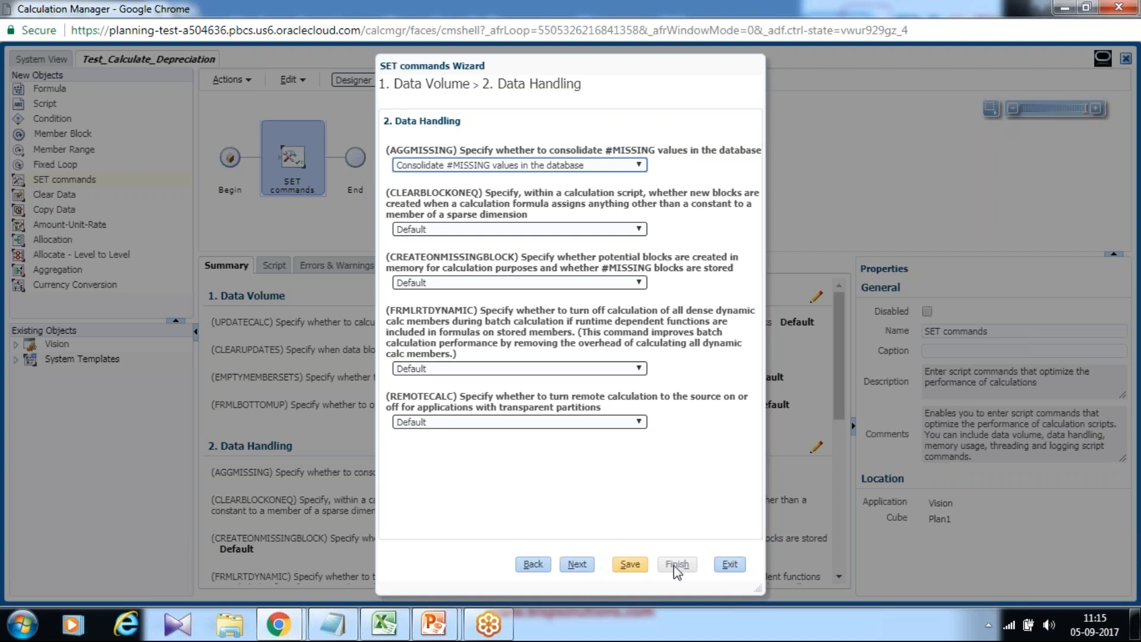
click(730, 564)
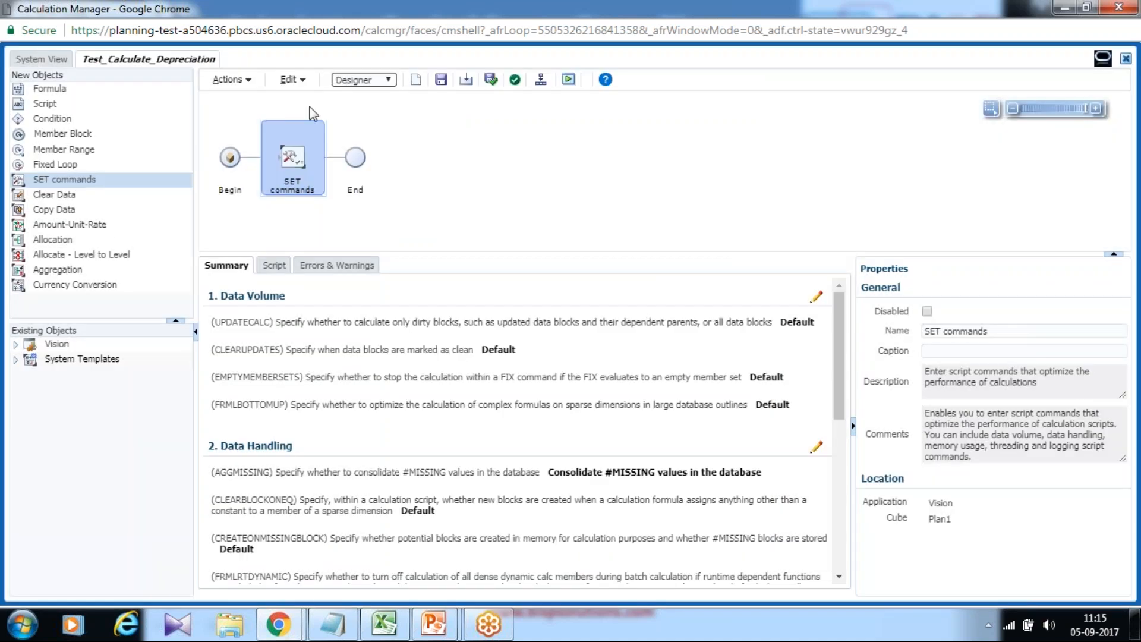
click(441, 79)
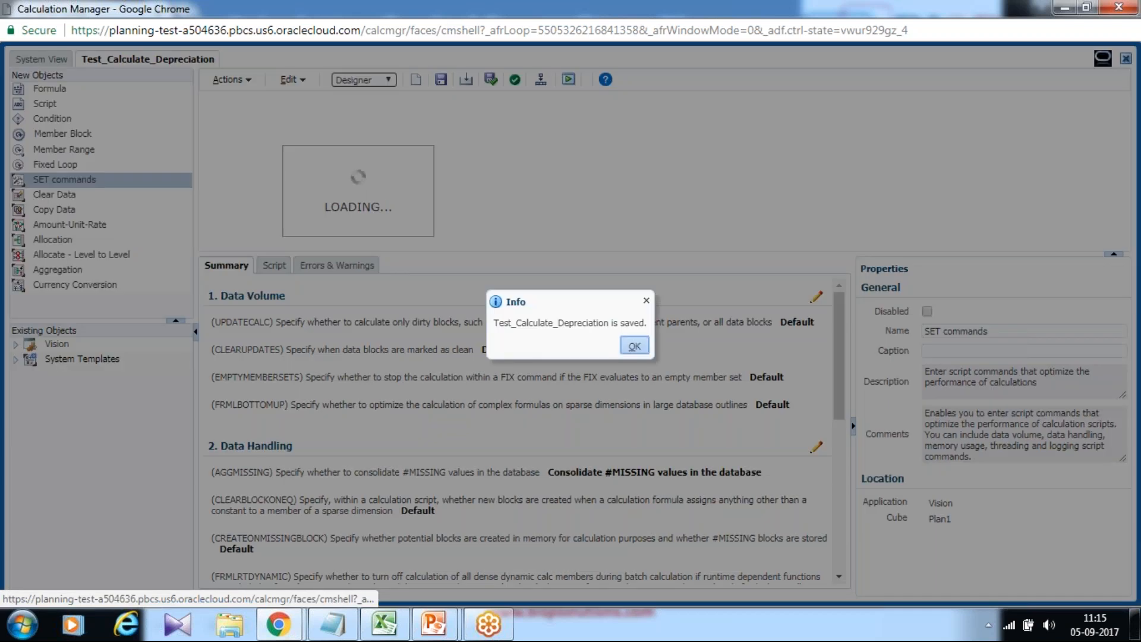
click(634, 345)
Switch the rule to Edit Script mode to review the generated script, then return to Designer.
click(364, 79)
click(356, 105)
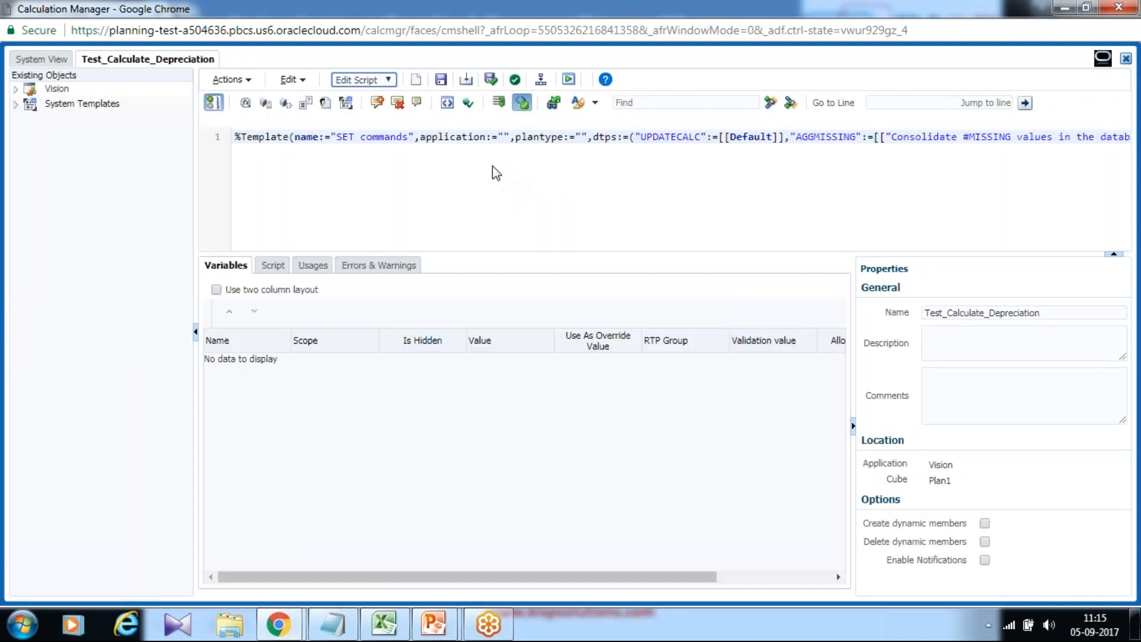
click(371, 86)
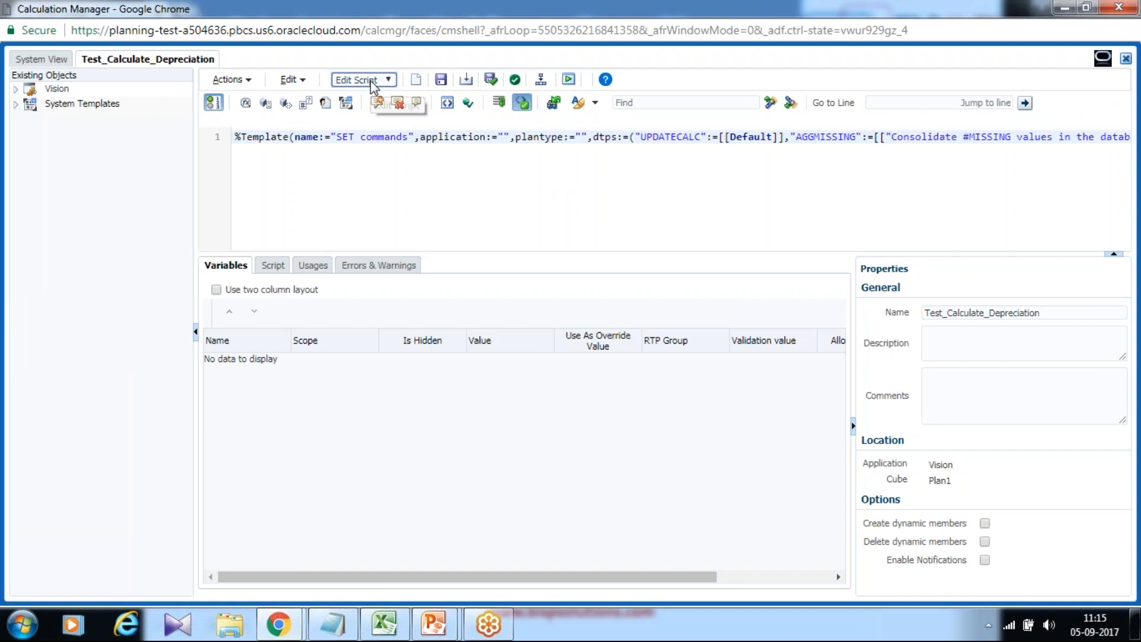
click(356, 92)
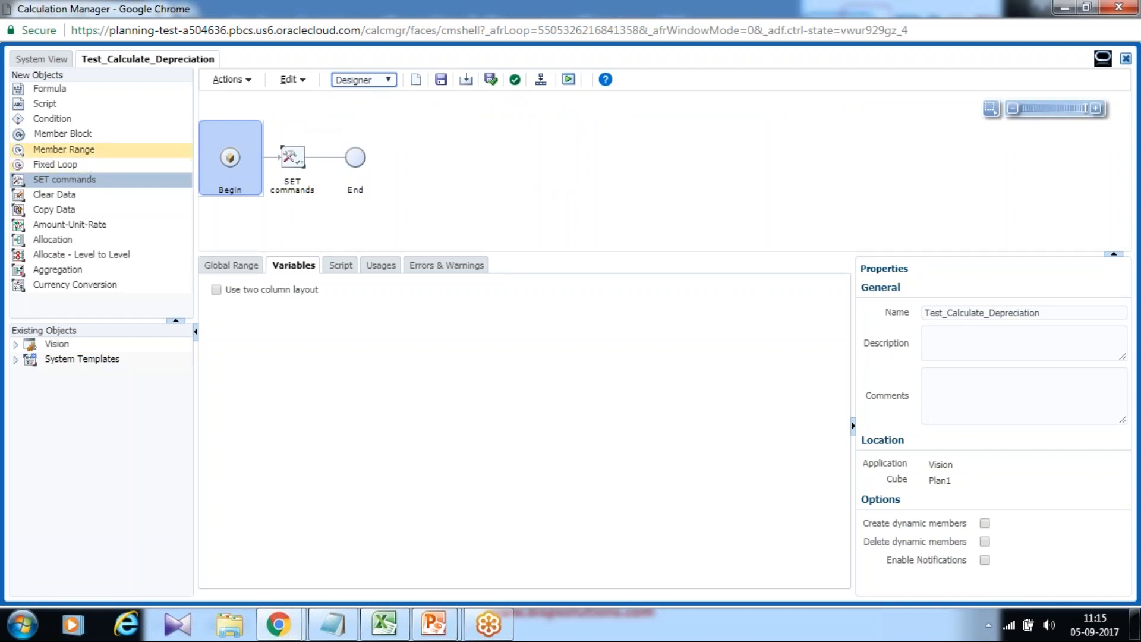
Add a Member Range component after the SET commands and set its Scenario to the Plan member.
drag(18, 149, 320, 158)
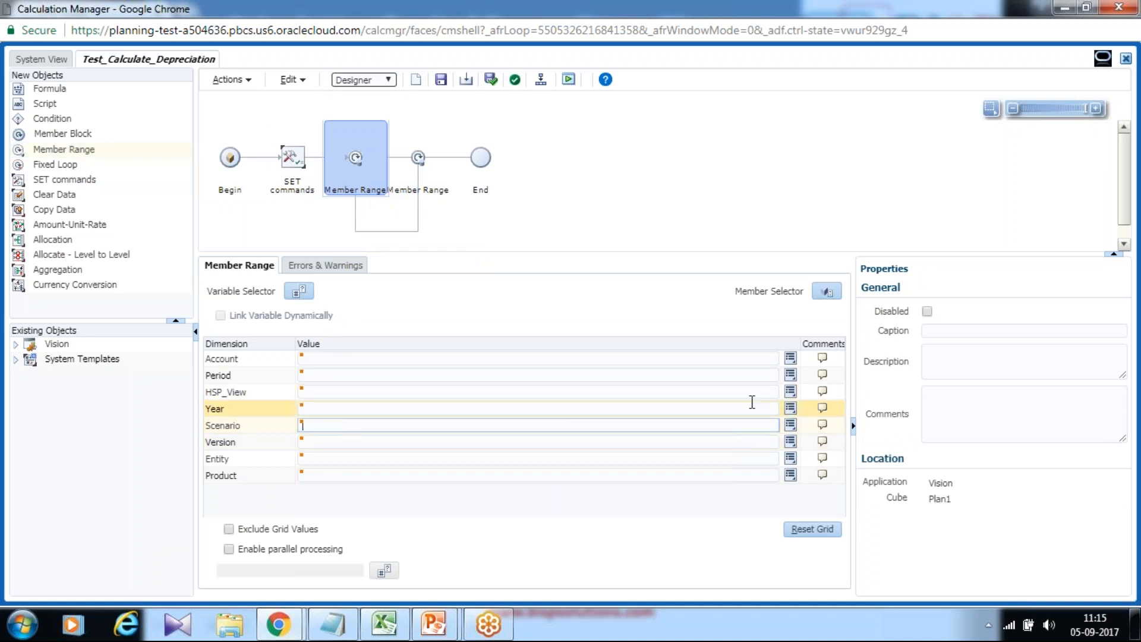
click(793, 427)
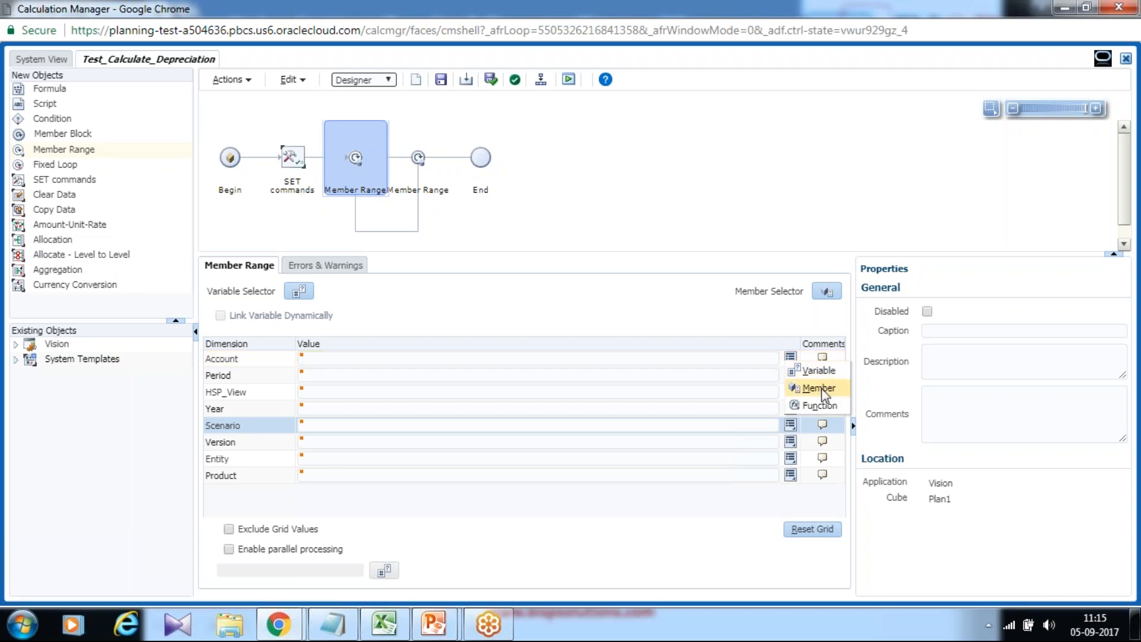
click(822, 387)
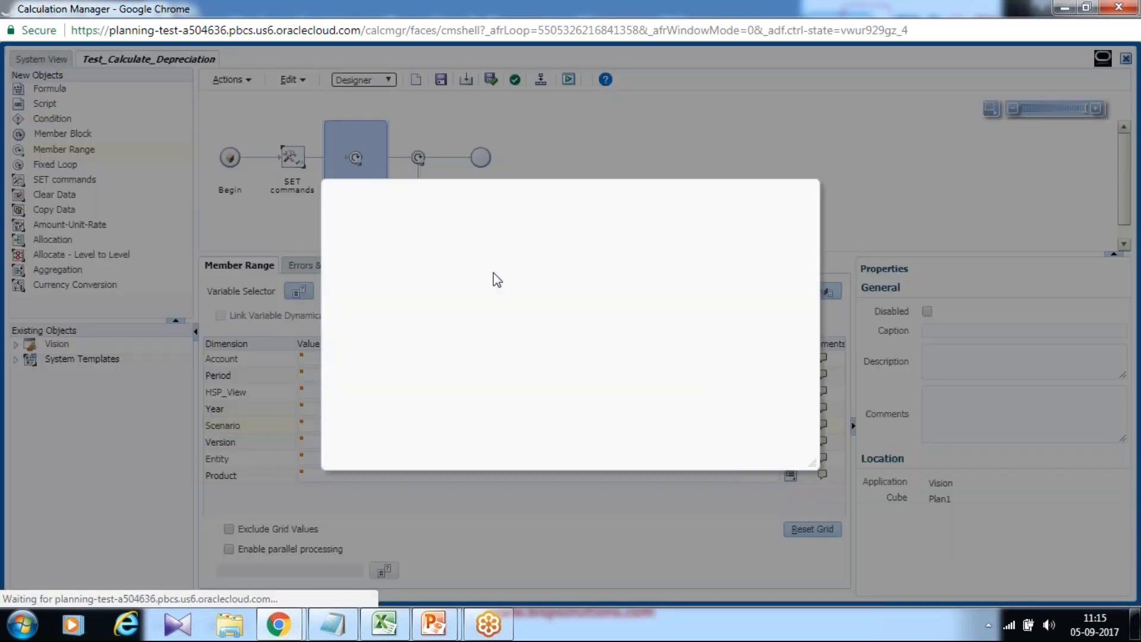
click(336, 264)
click(365, 344)
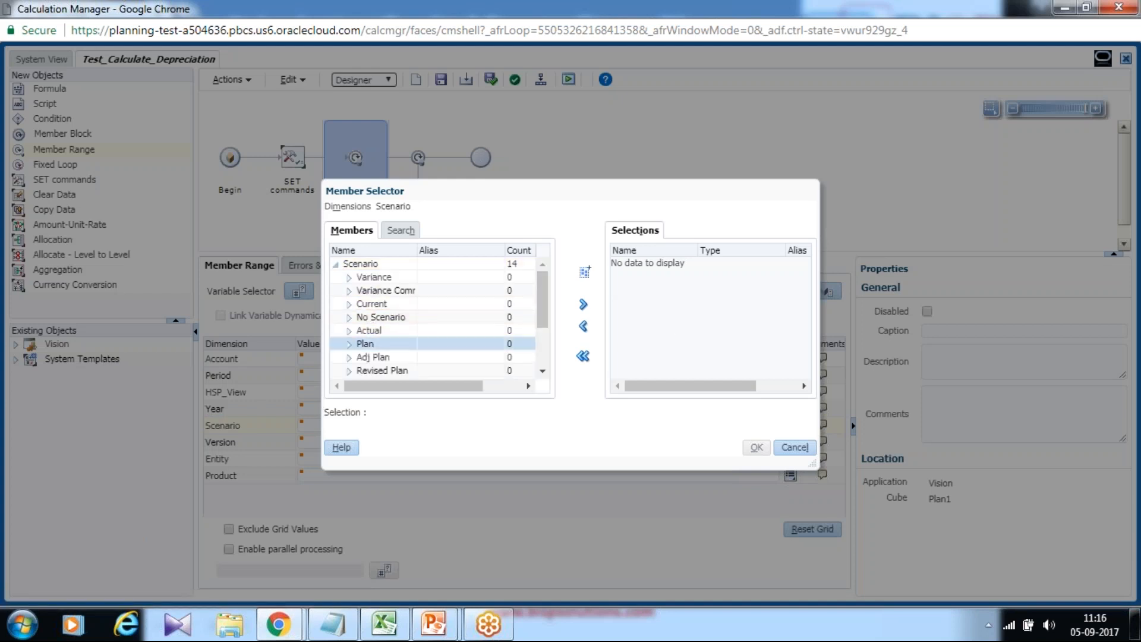
click(583, 305)
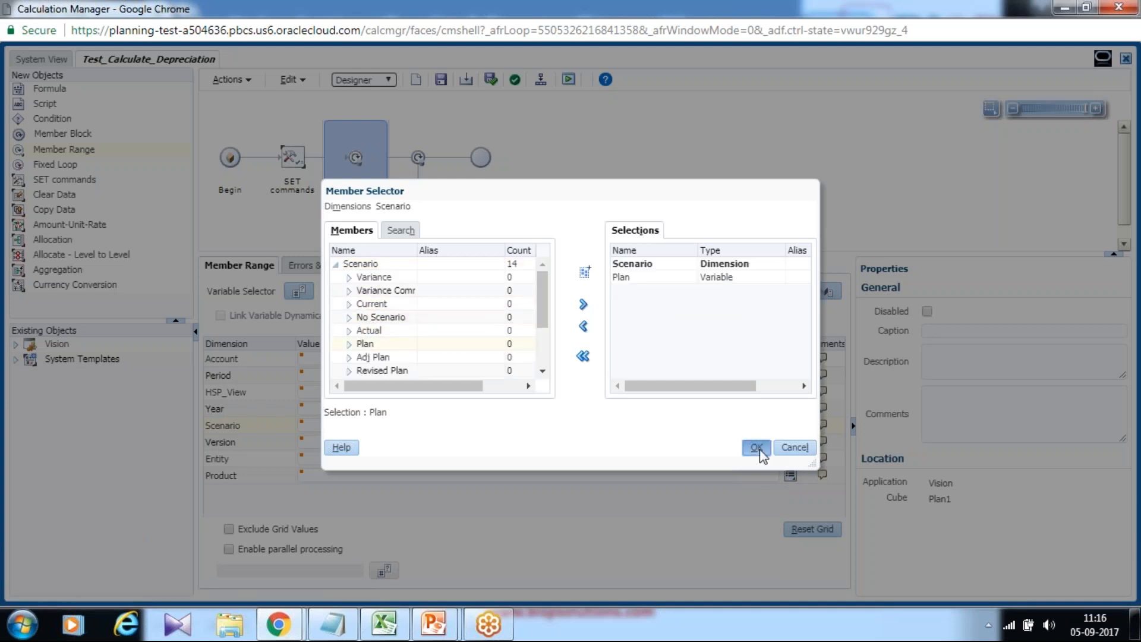
click(757, 447)
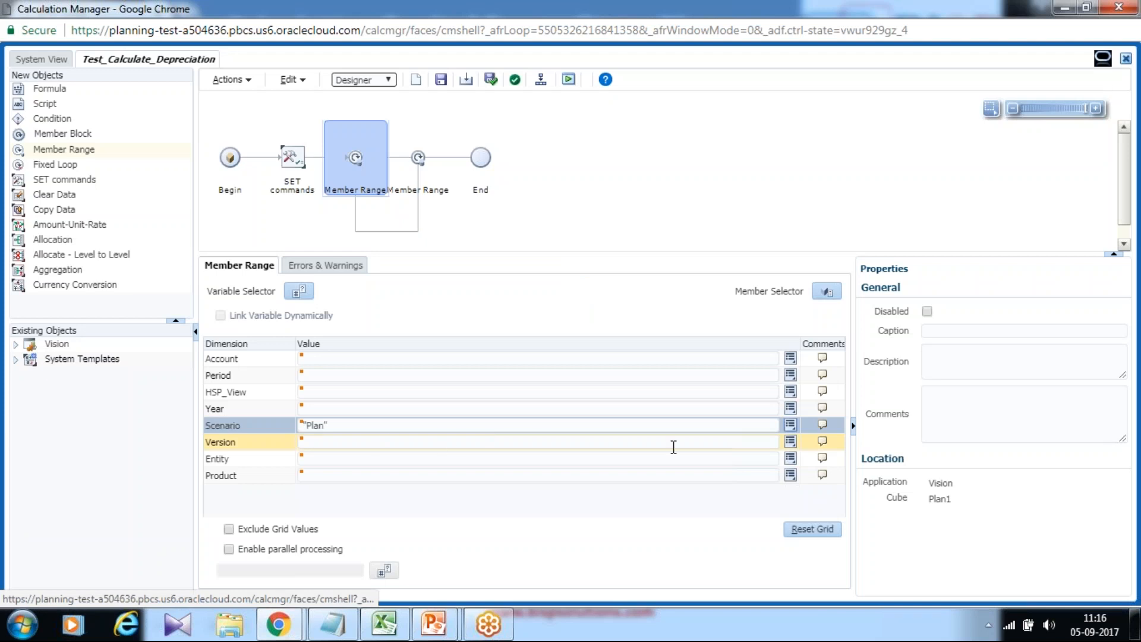
Set the Version dimension to the application-scope Version replacement variable.
click(790, 441)
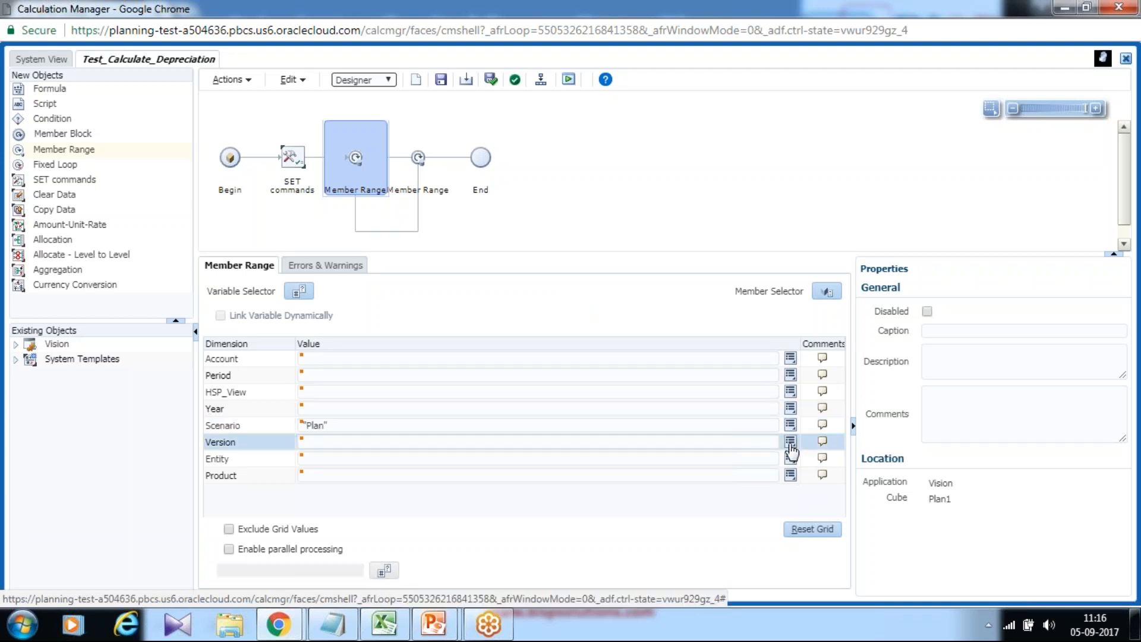
click(805, 392)
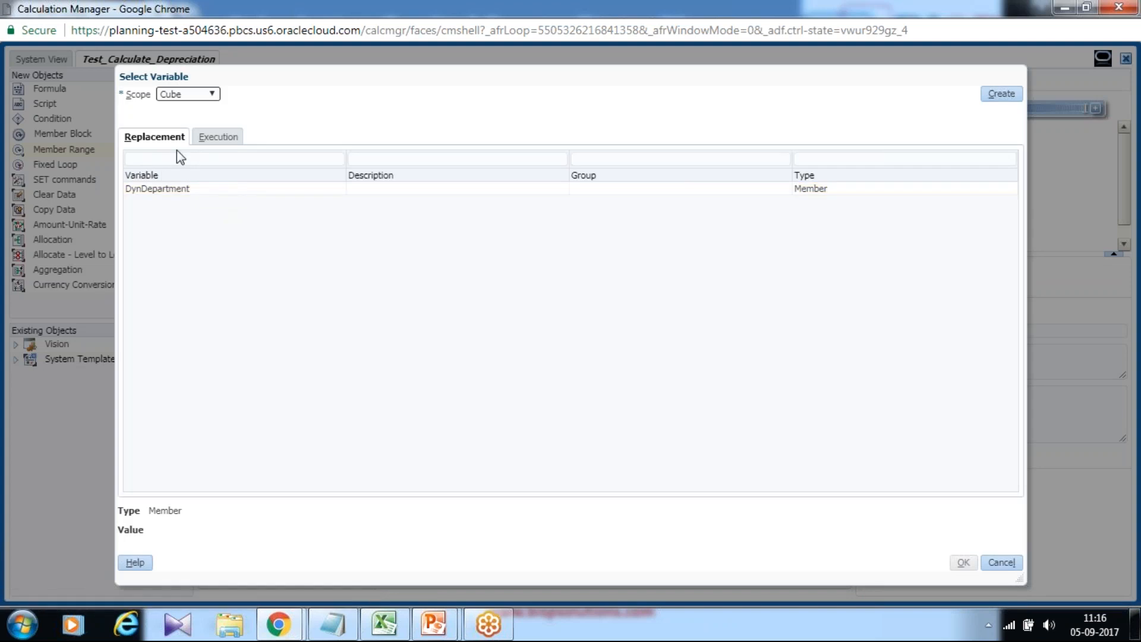
click(183, 95)
click(184, 118)
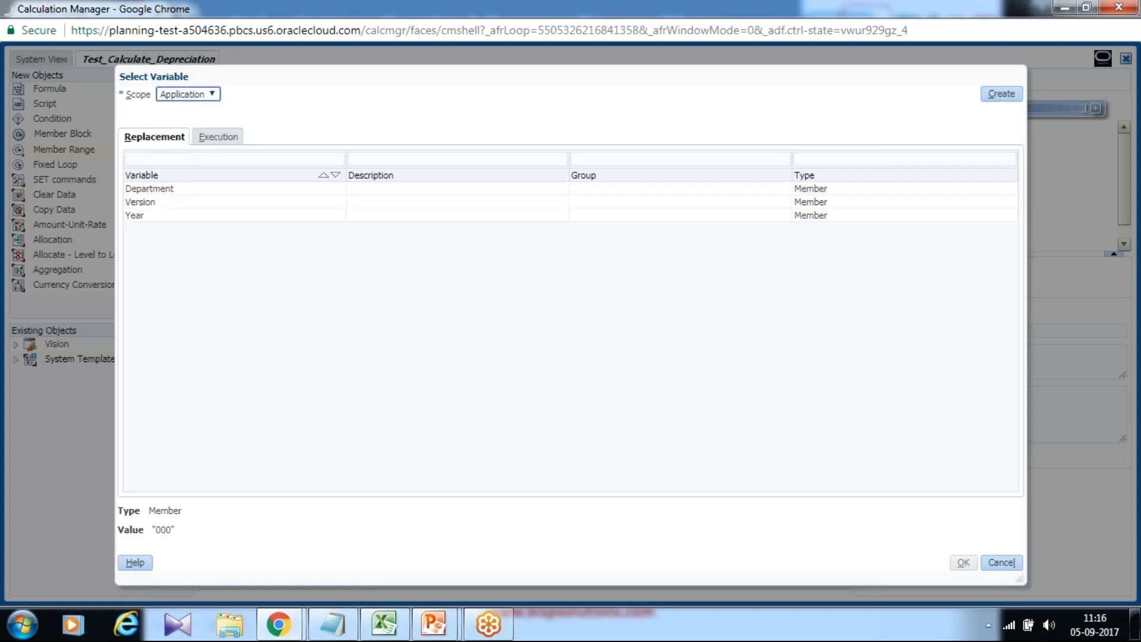
click(151, 202)
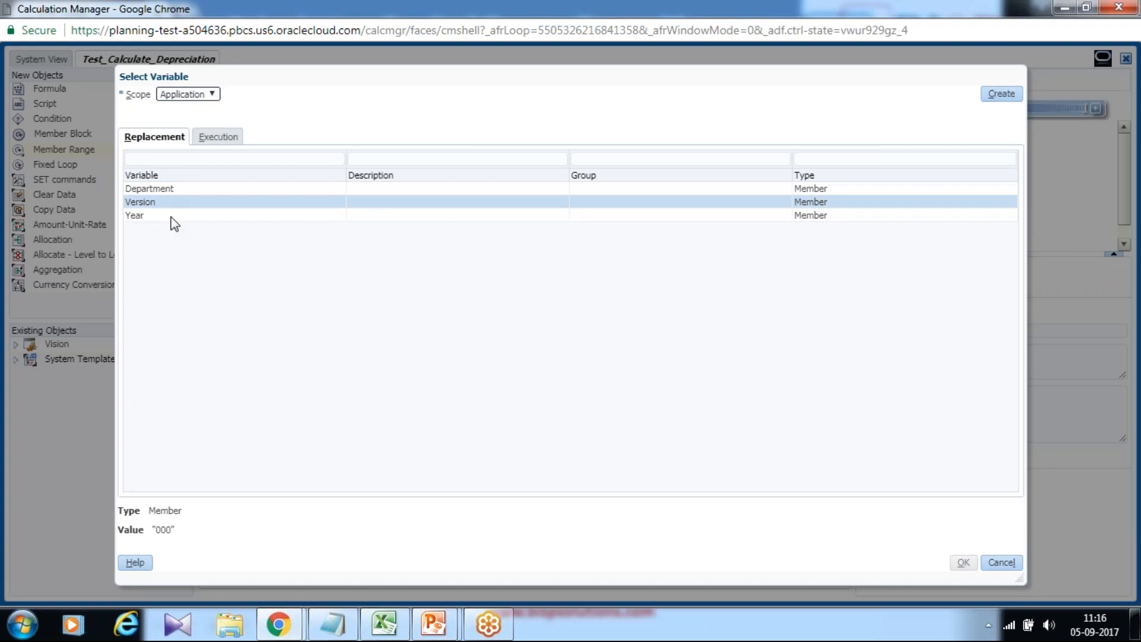
click(963, 562)
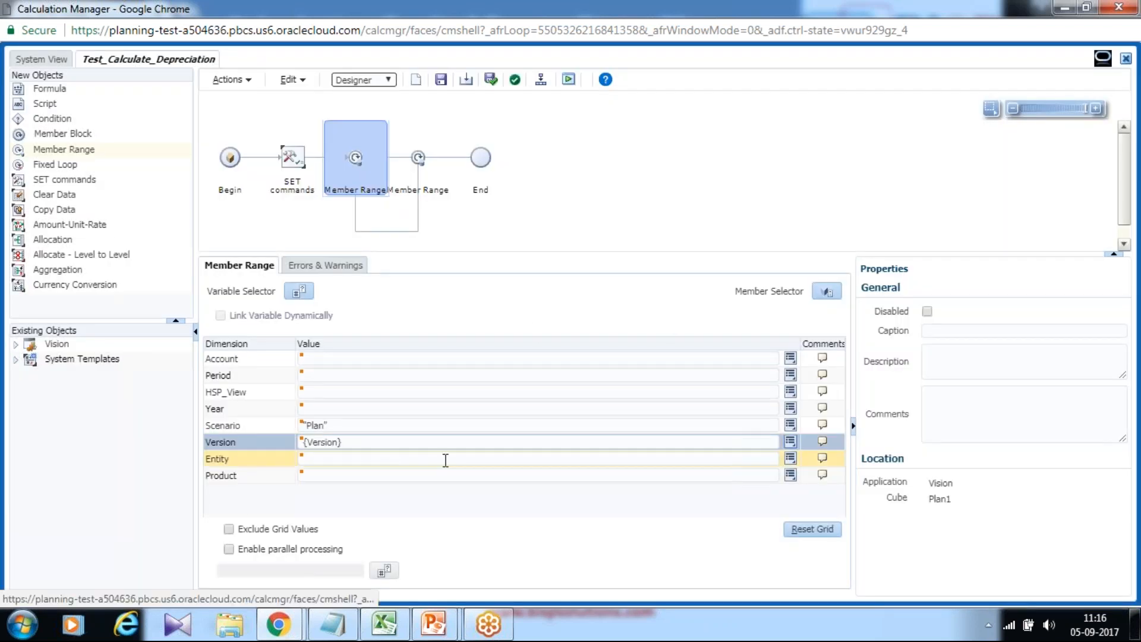
Set the Year dimension to the application-scope Year replacement variable, then save the rule.
click(425, 409)
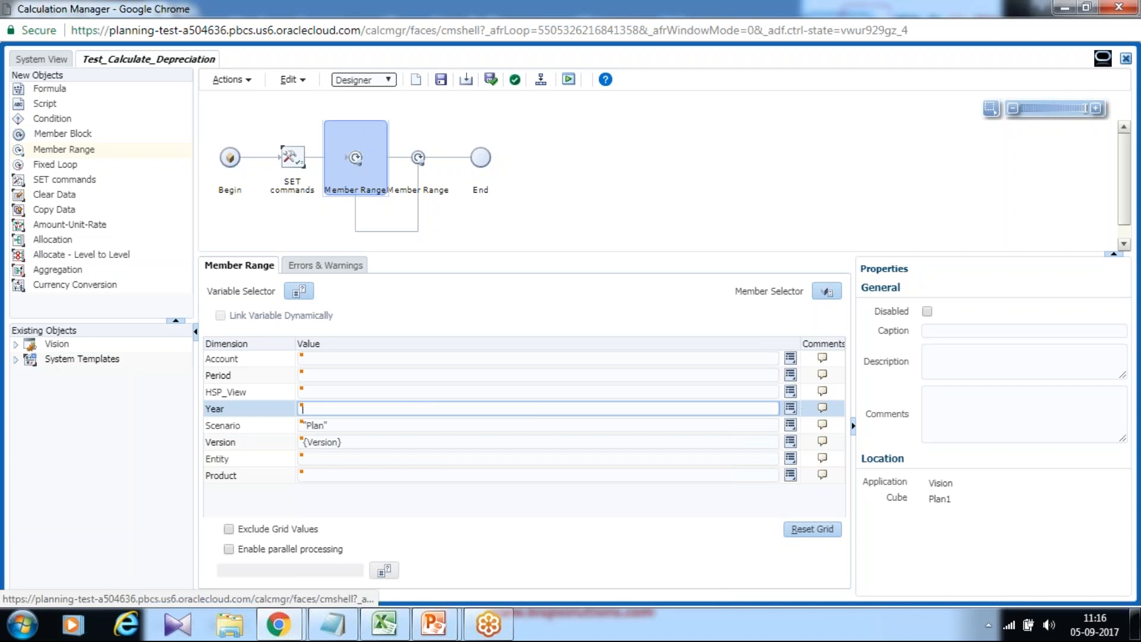
click(790, 408)
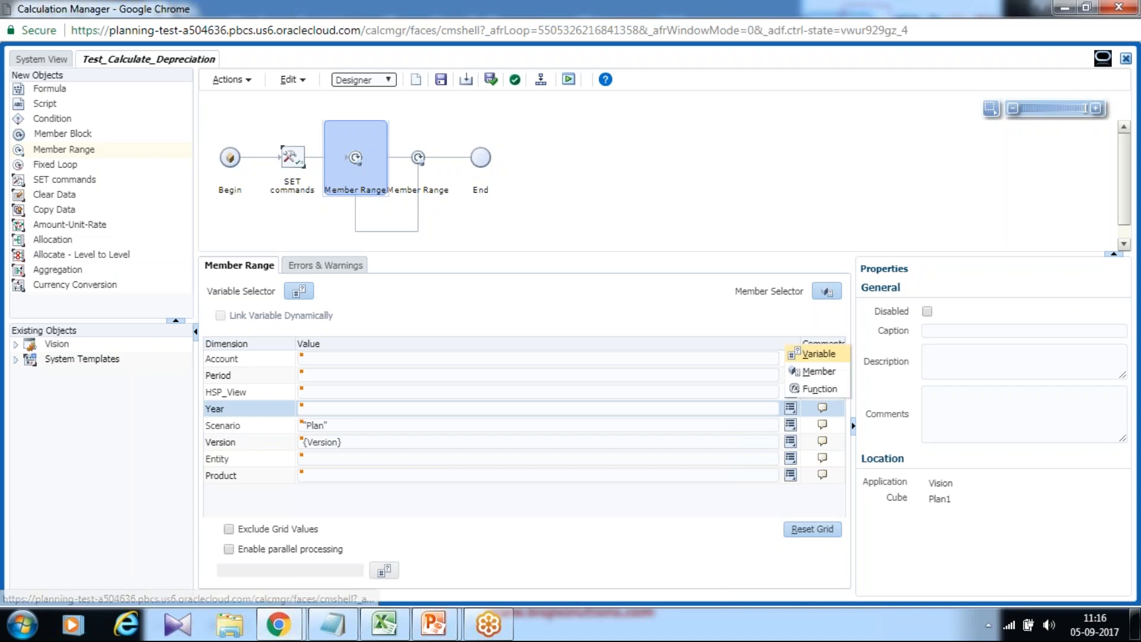
click(819, 371)
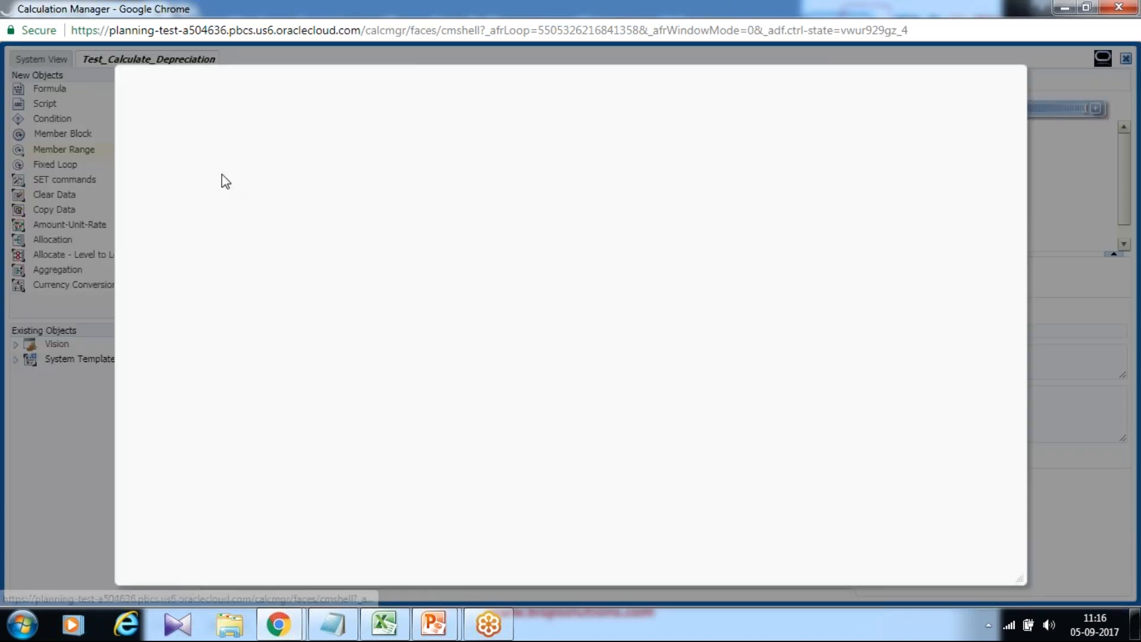
click(194, 97)
click(178, 119)
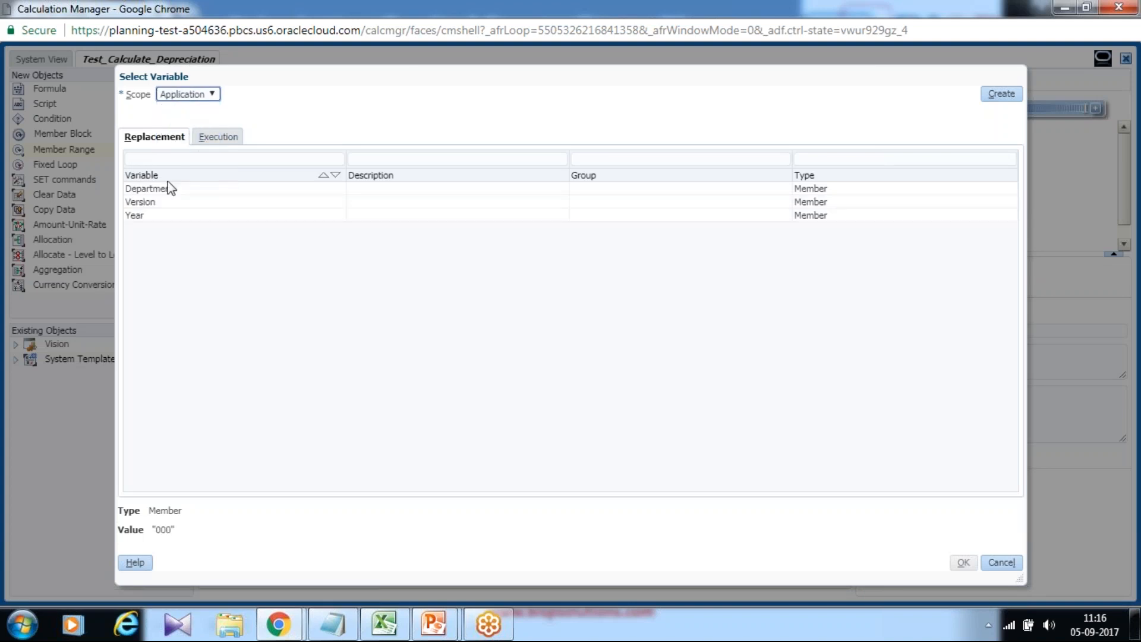
click(147, 215)
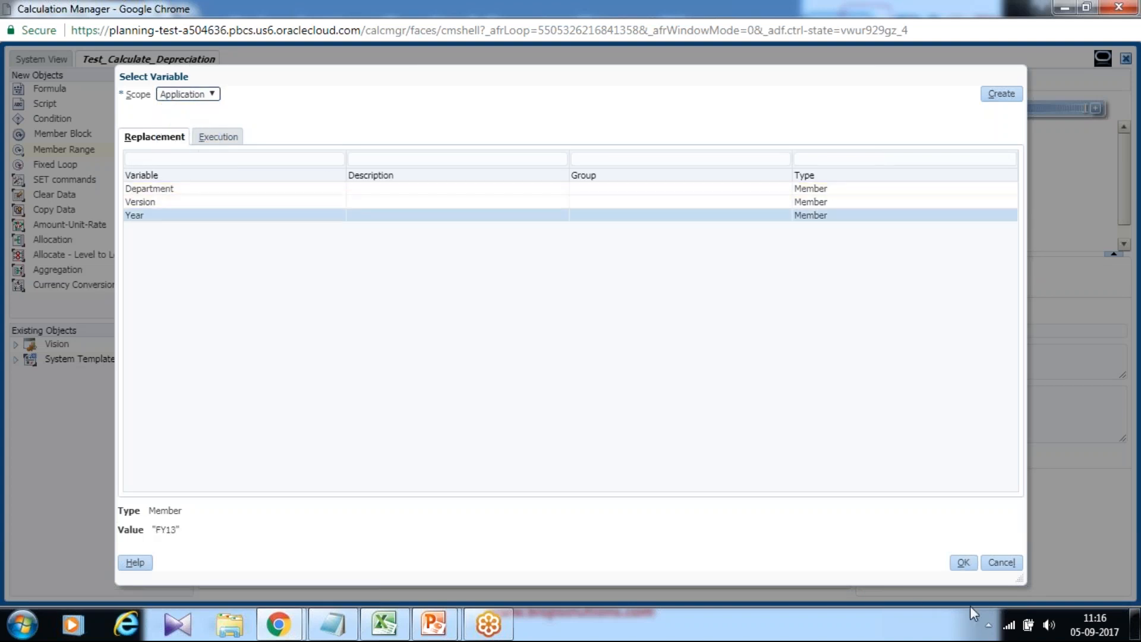
click(963, 563)
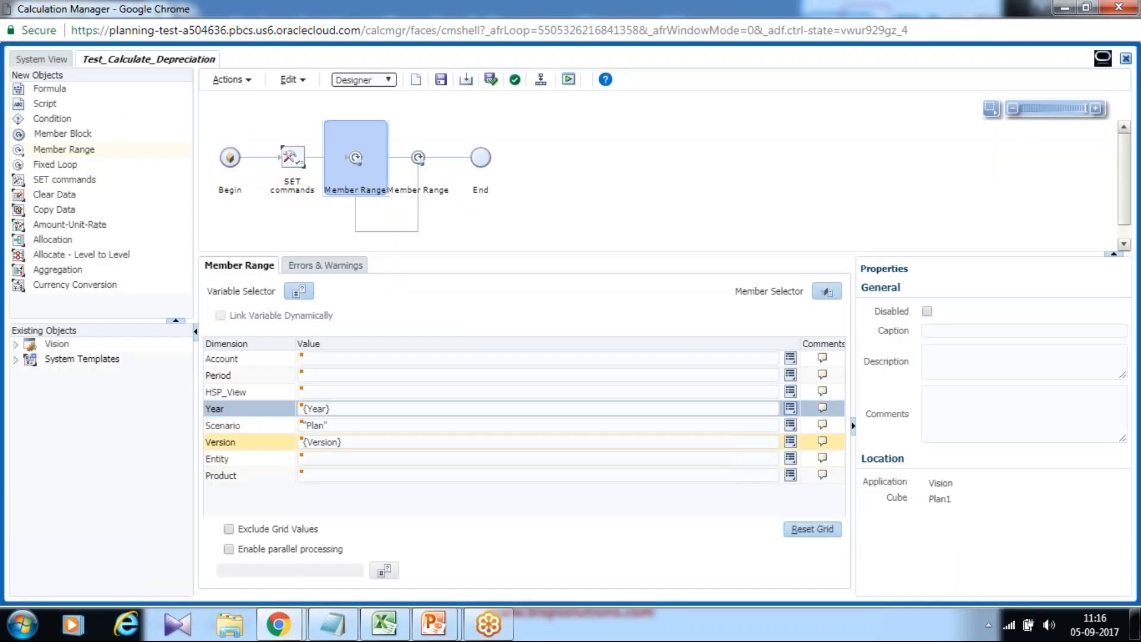
click(441, 81)
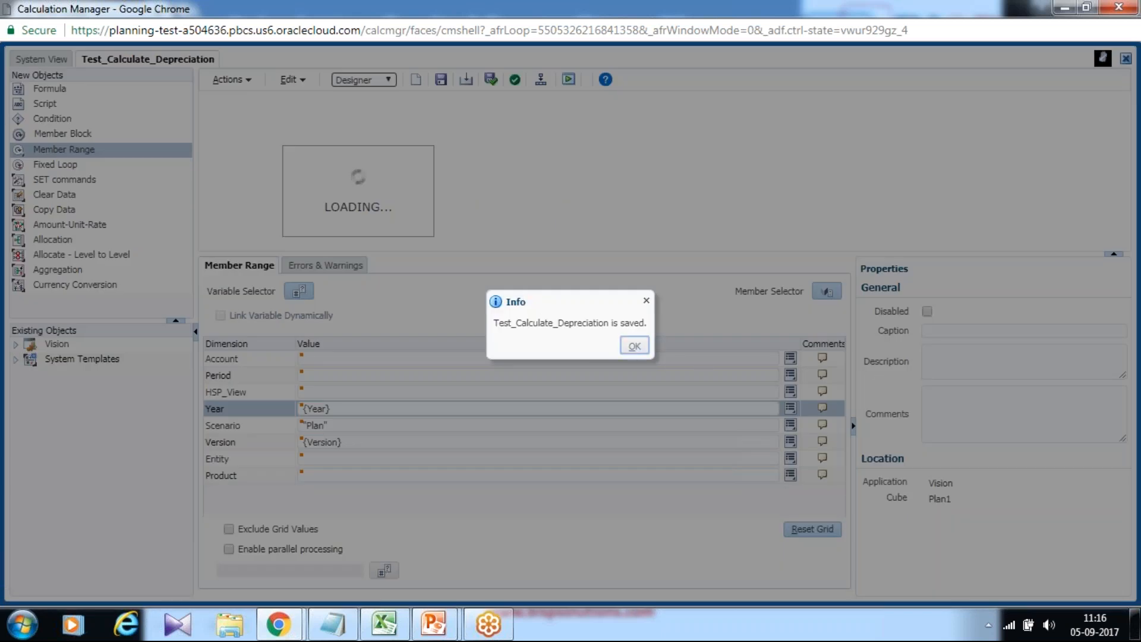
click(633, 345)
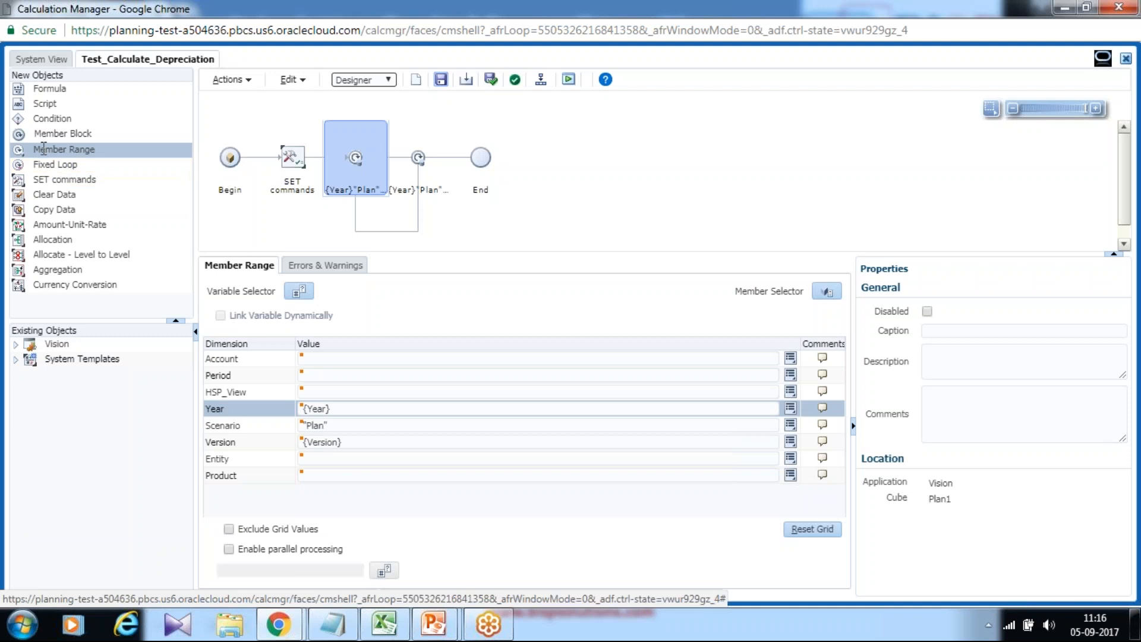
Insert a second Member Range component nested inside the first member range loop.
drag(39, 149, 399, 165)
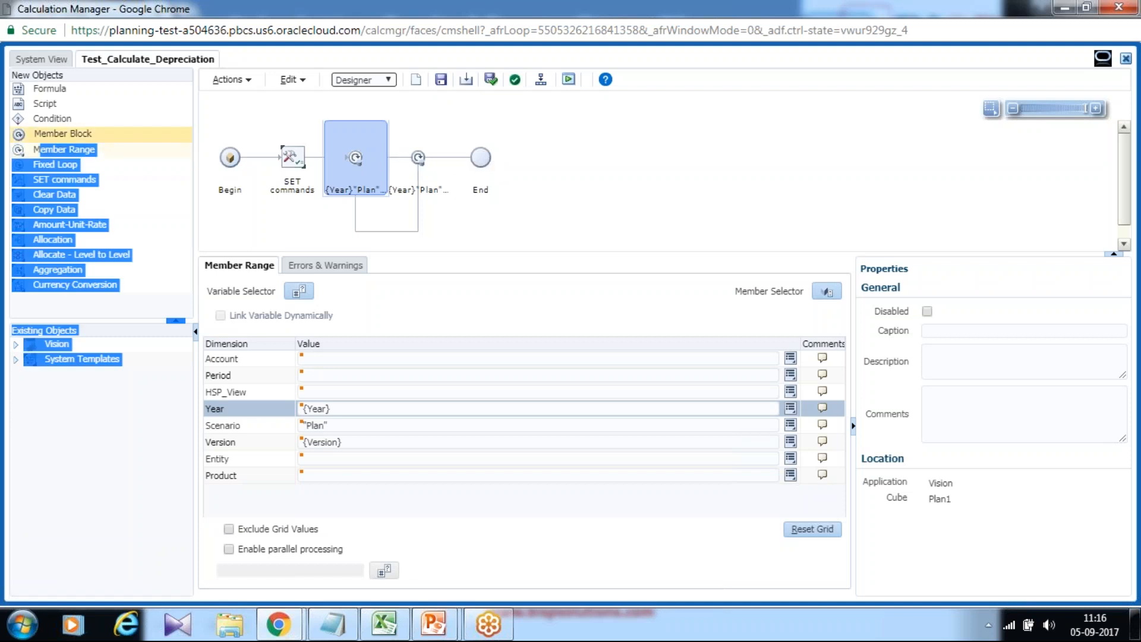
click(71, 151)
drag(71, 151, 407, 154)
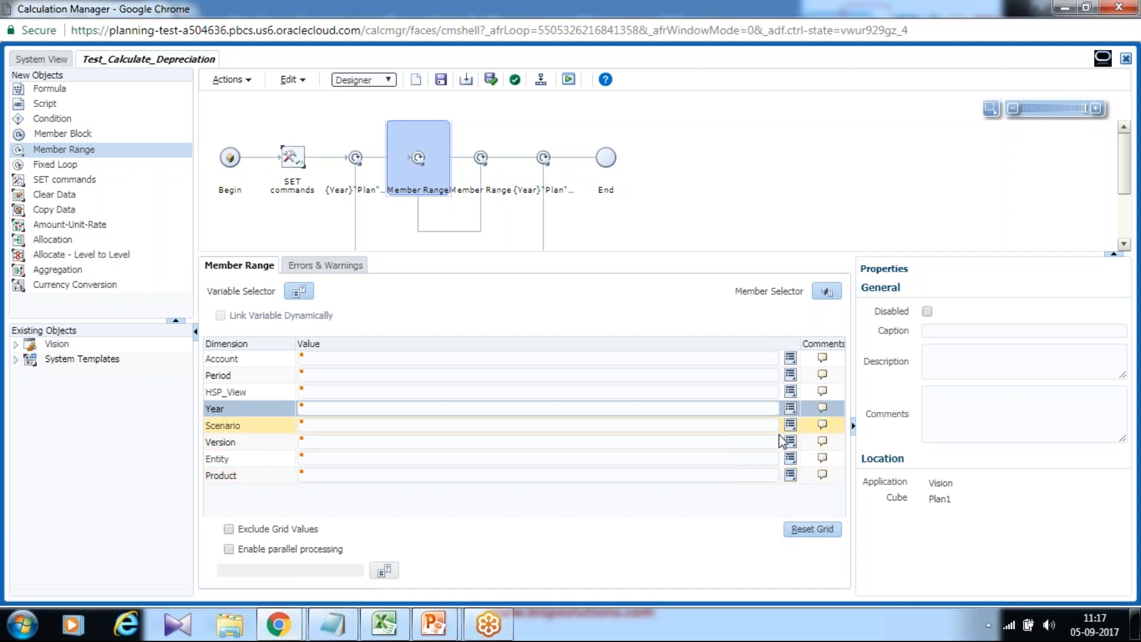
Set the nested range's Entity dimension to the application-scope Department replacement variable.
click(790, 461)
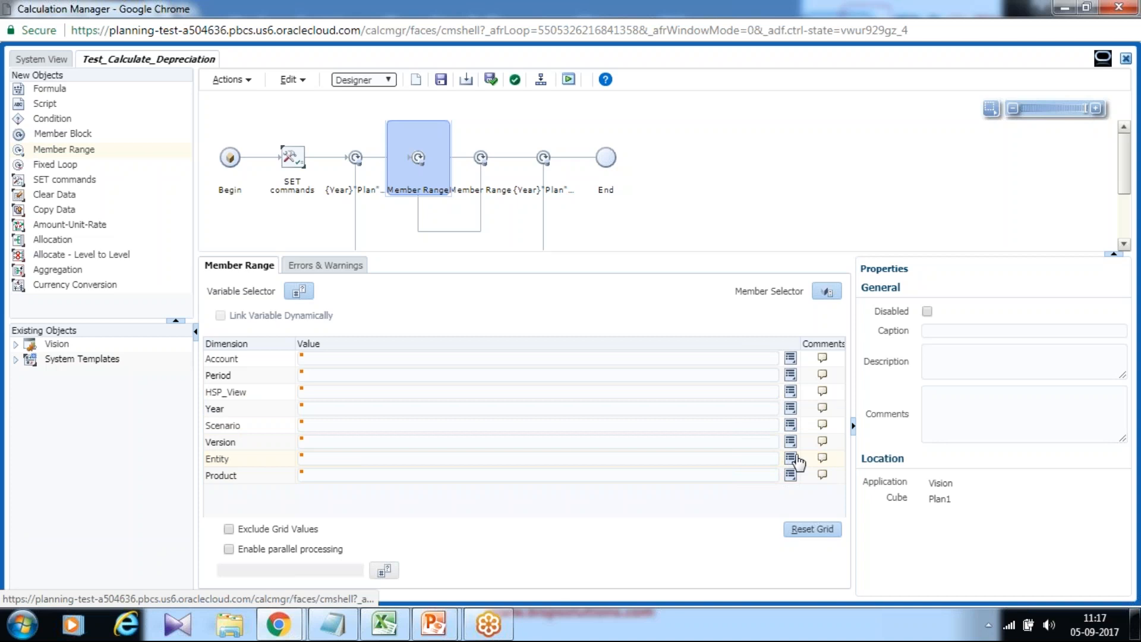
click(813, 402)
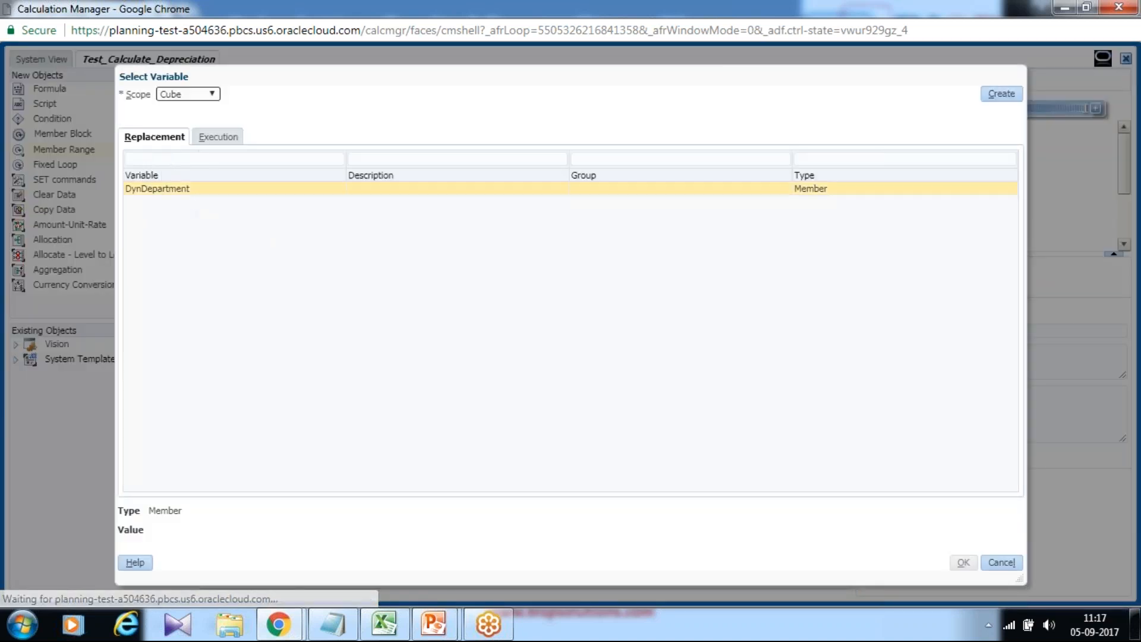
click(188, 95)
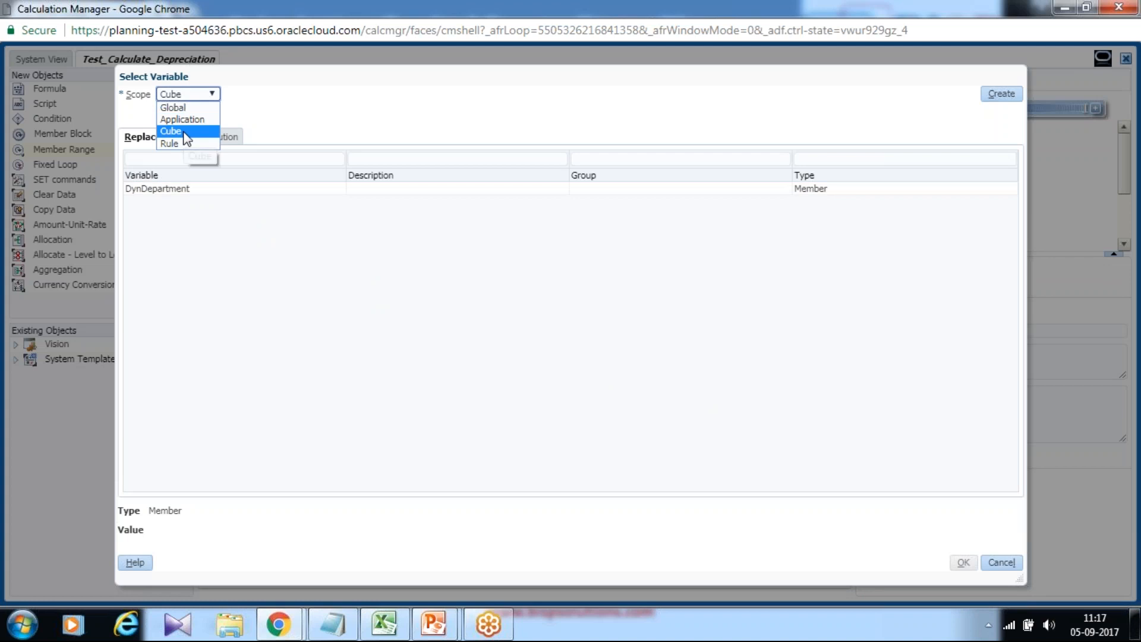
click(182, 119)
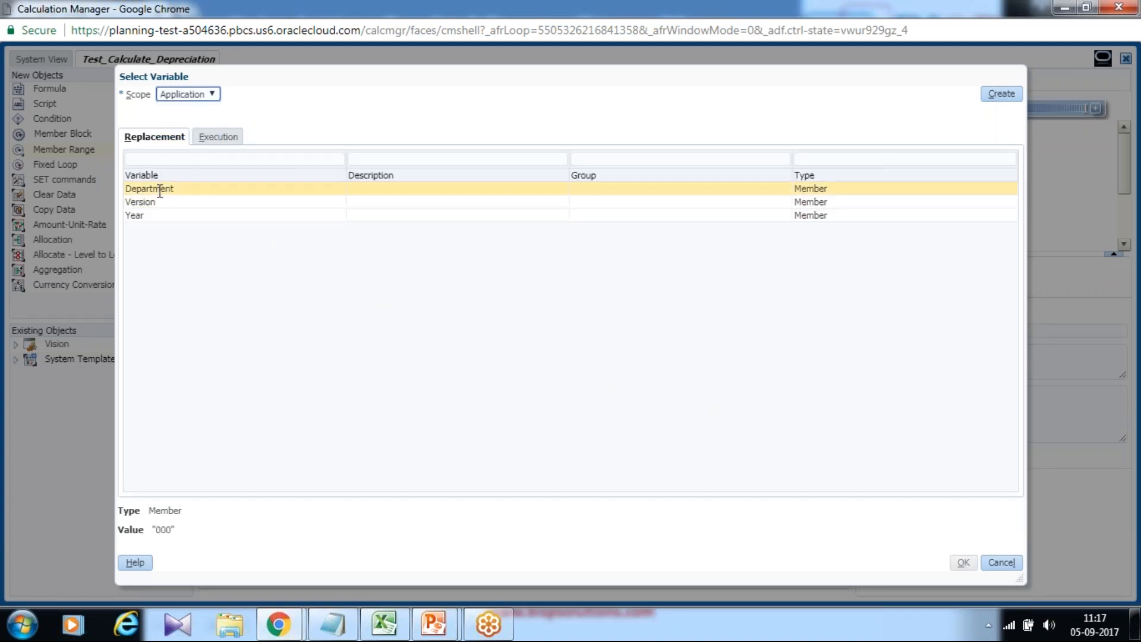
click(161, 188)
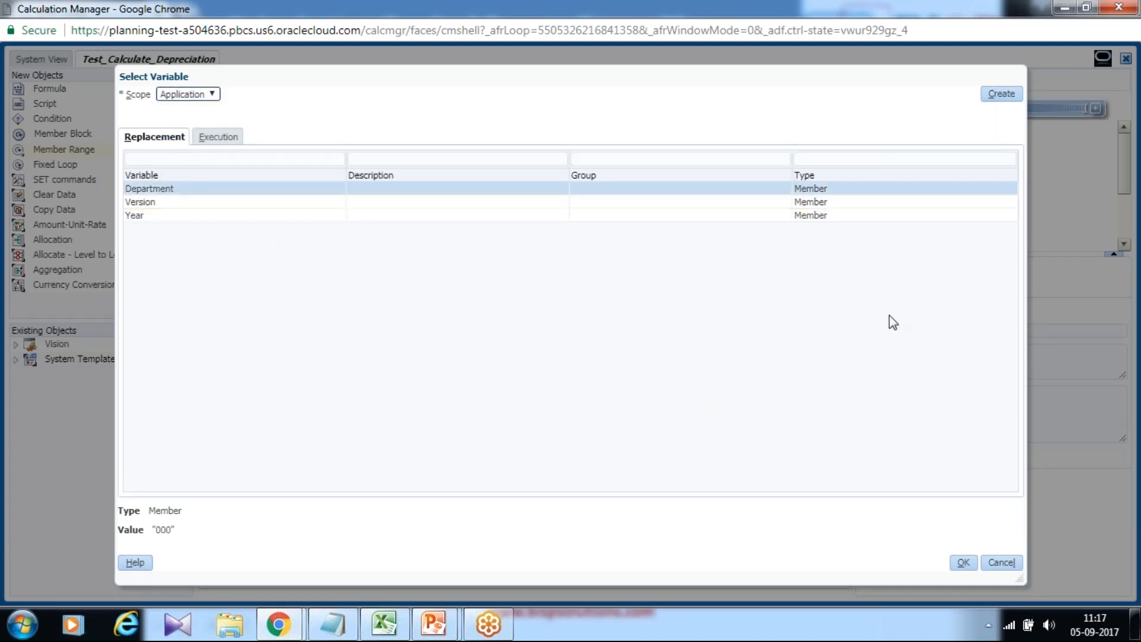
click(964, 562)
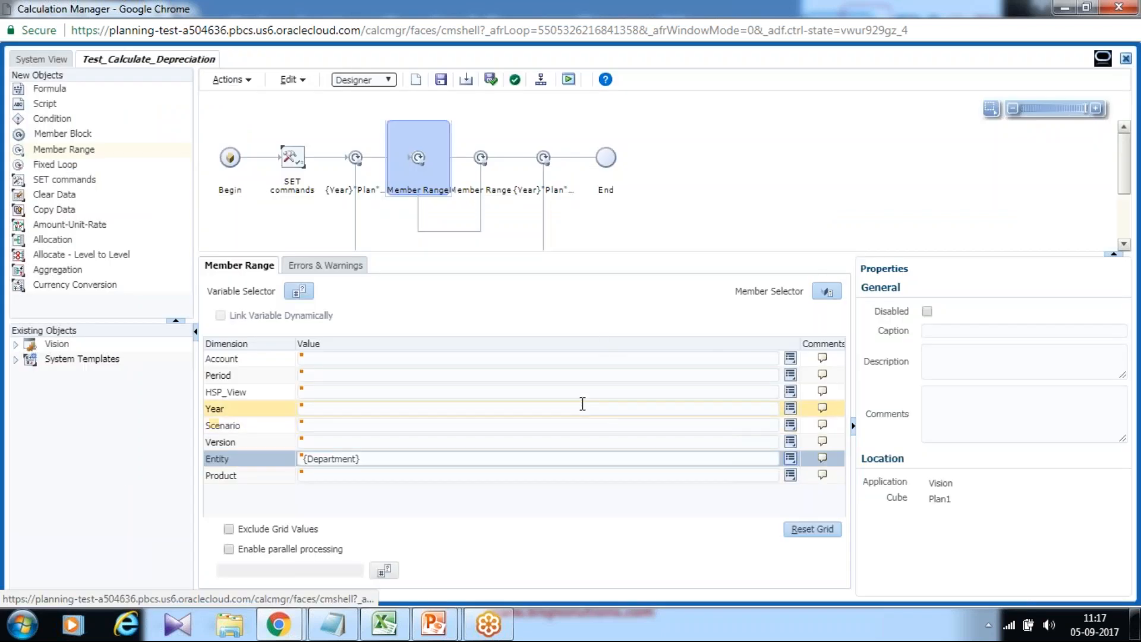
click(699, 480)
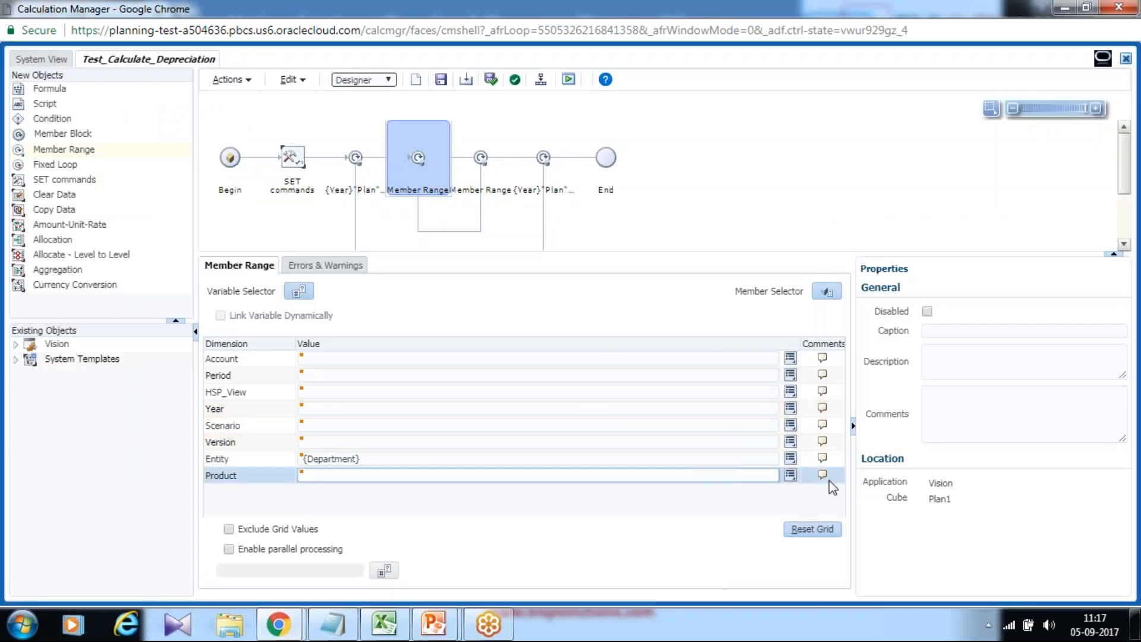
click(790, 475)
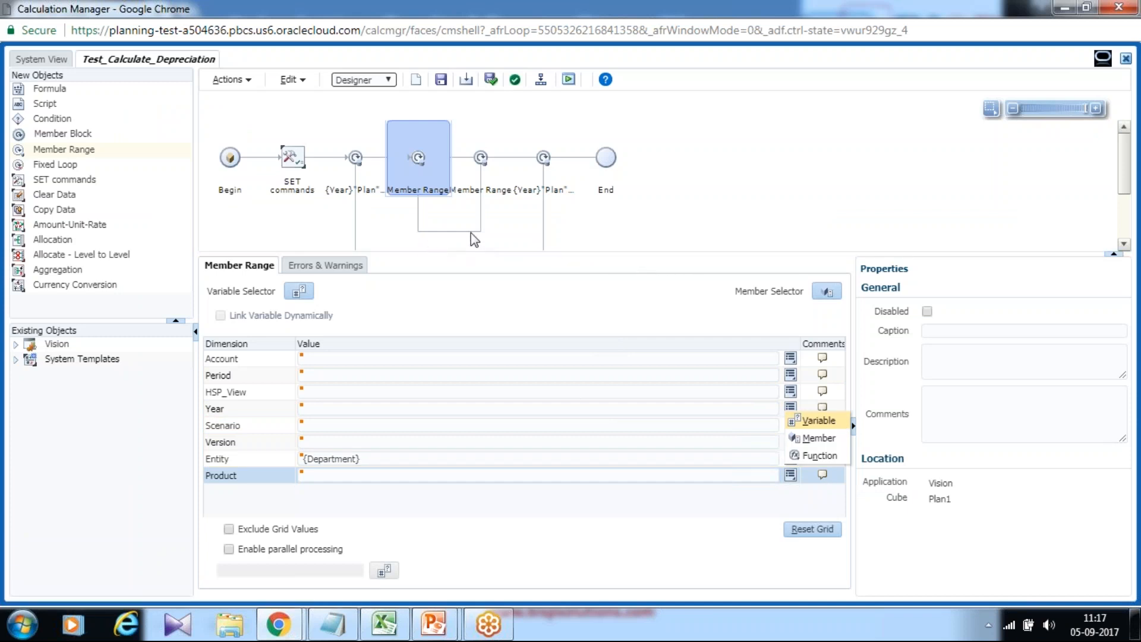
click(821, 421)
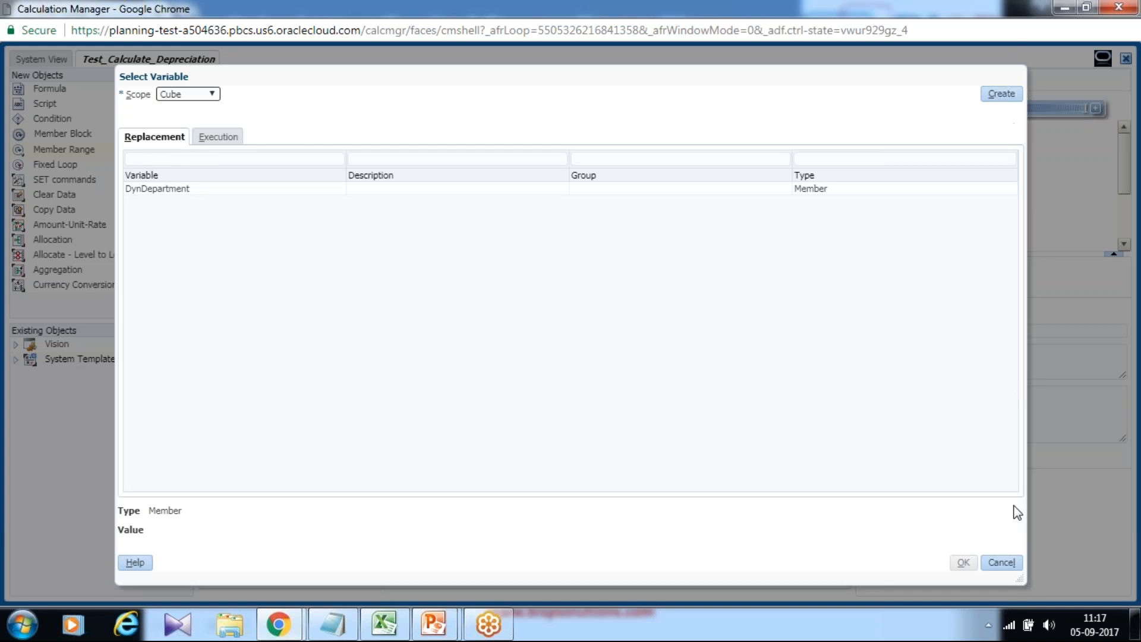
click(1003, 561)
Set the nested range's Product dimension to the P_000 member under P_TP.
click(790, 475)
click(819, 438)
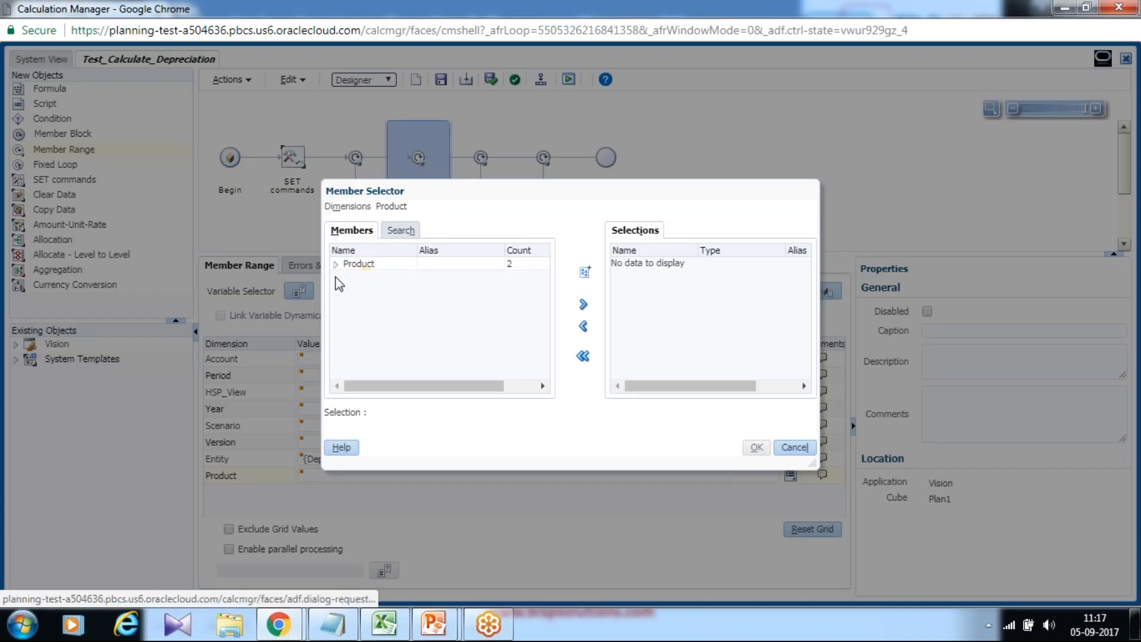
click(336, 264)
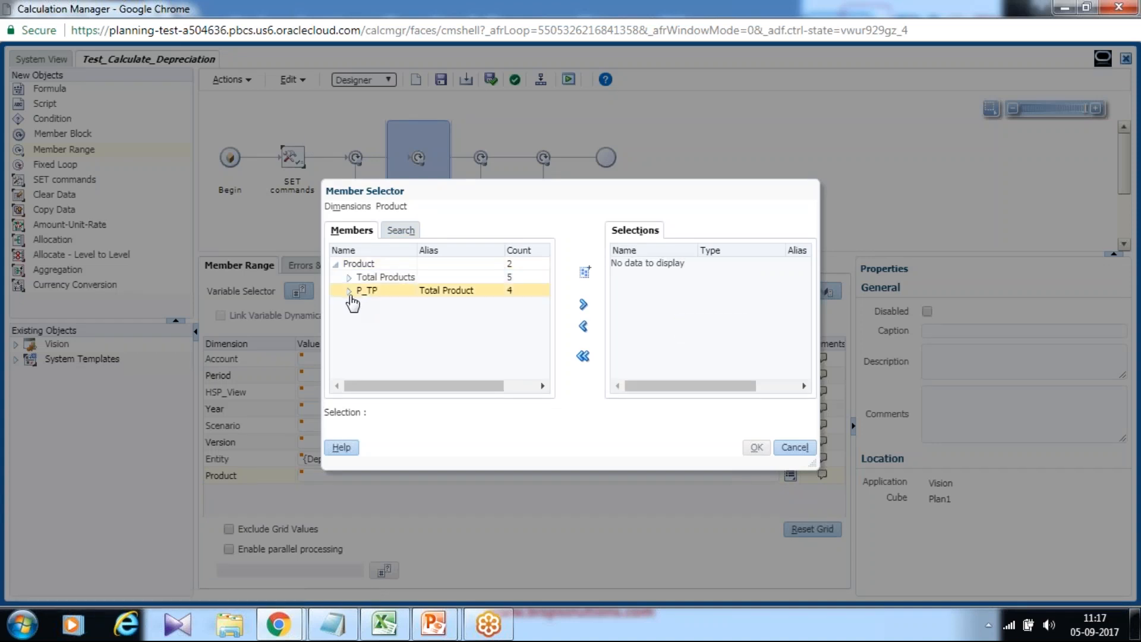
click(349, 292)
click(382, 304)
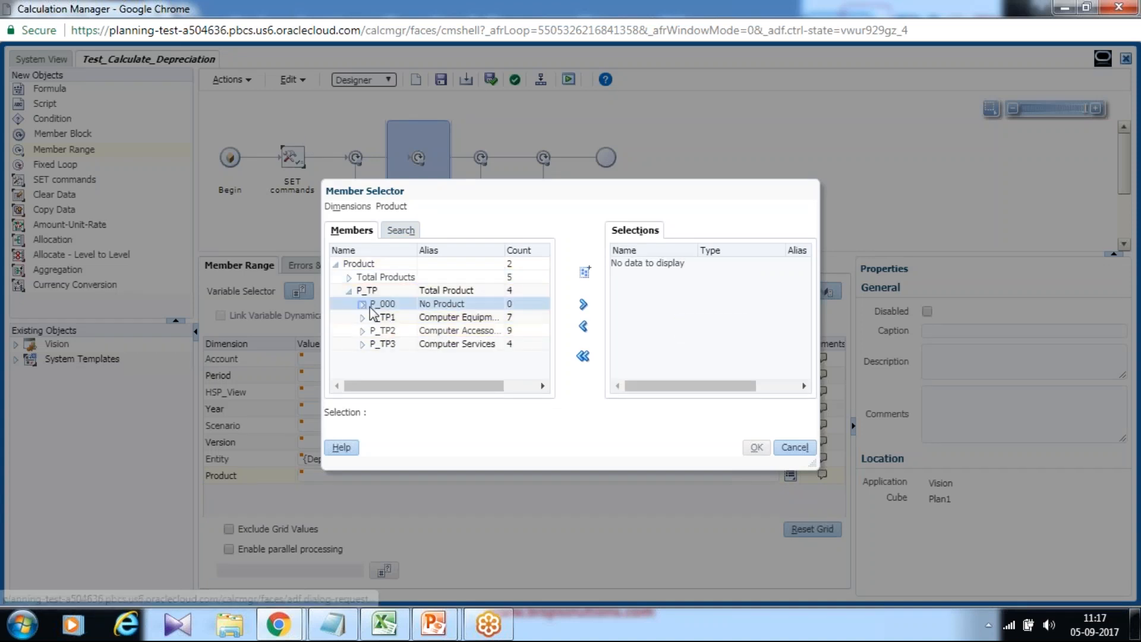
click(583, 304)
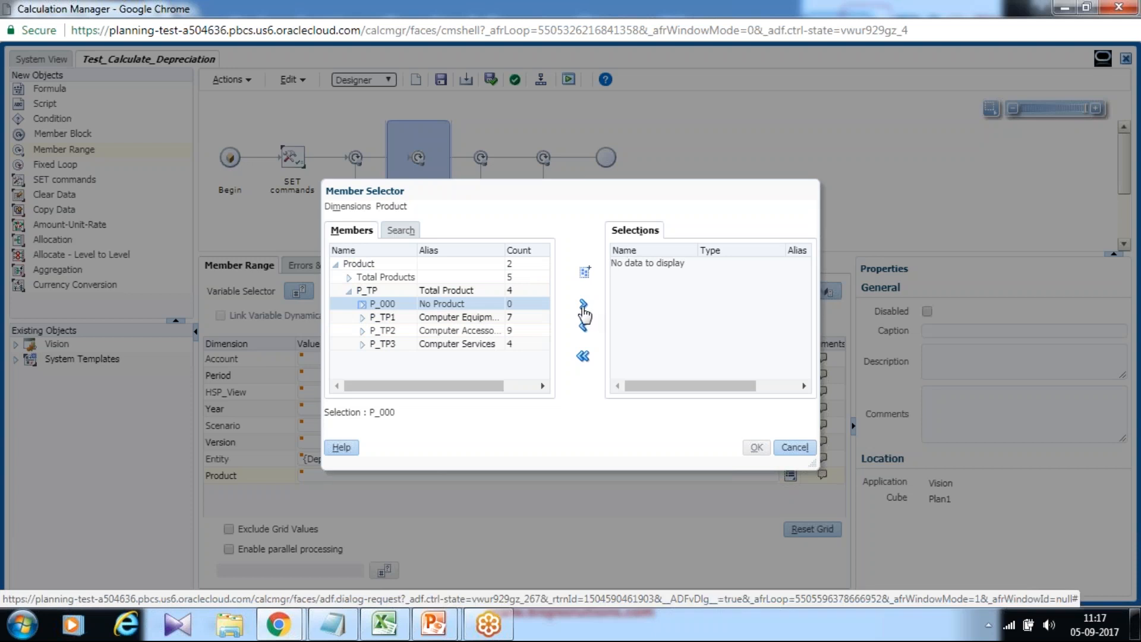
click(756, 448)
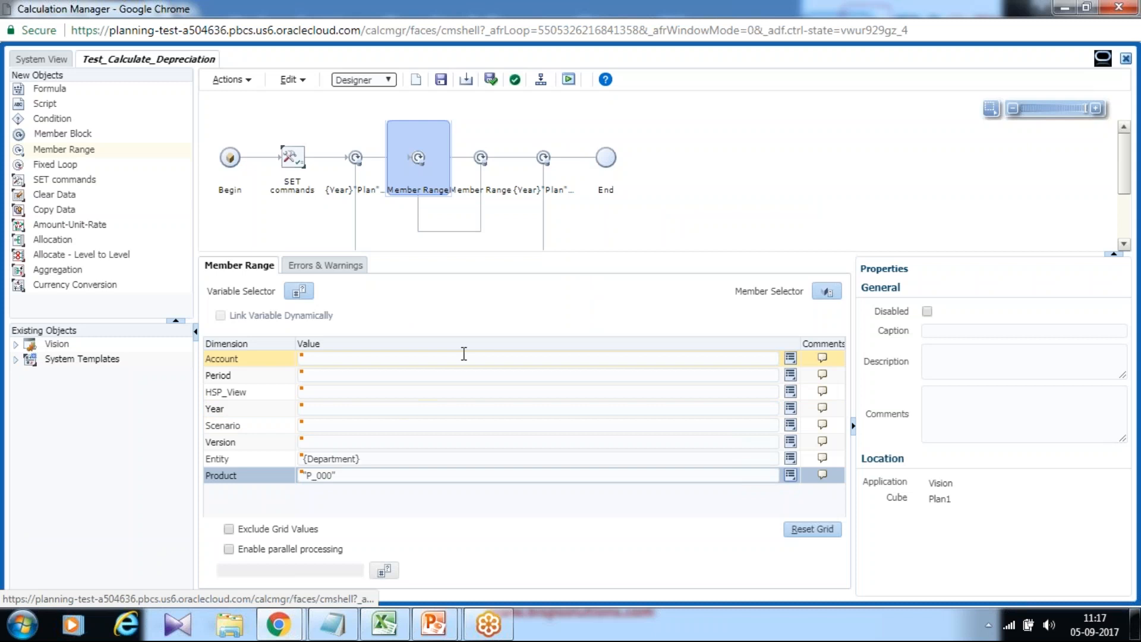
Save the Test_Calculate_Depreciation rule and acknowledge the save notice.
click(441, 81)
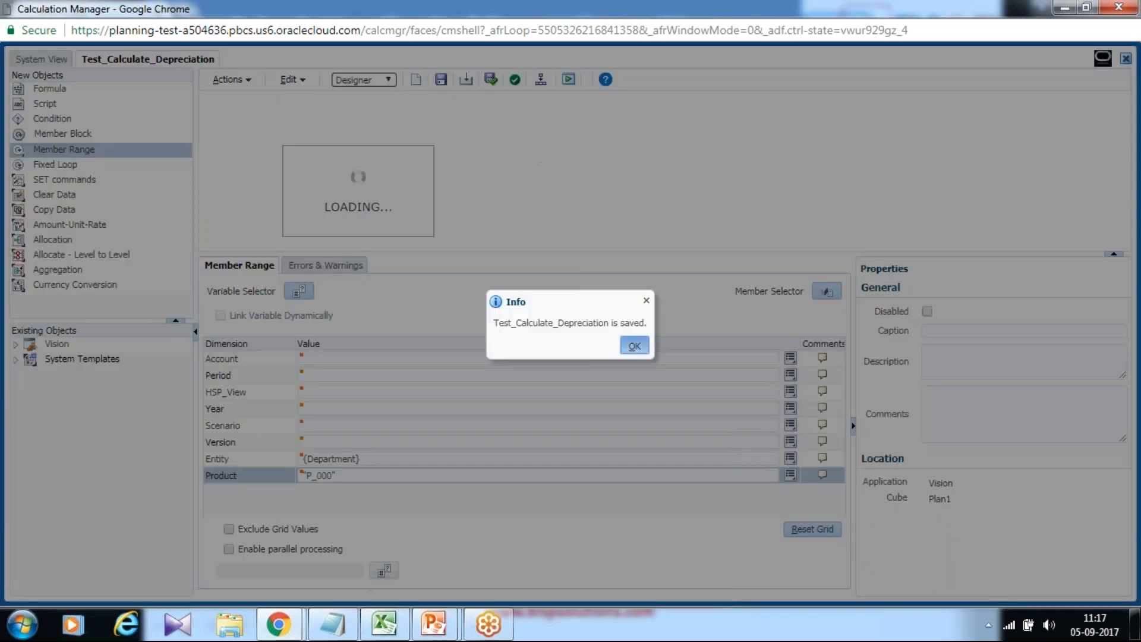
key(Return)
Review the rule's generated script in the script view, then return to the graphical designer.
click(373, 80)
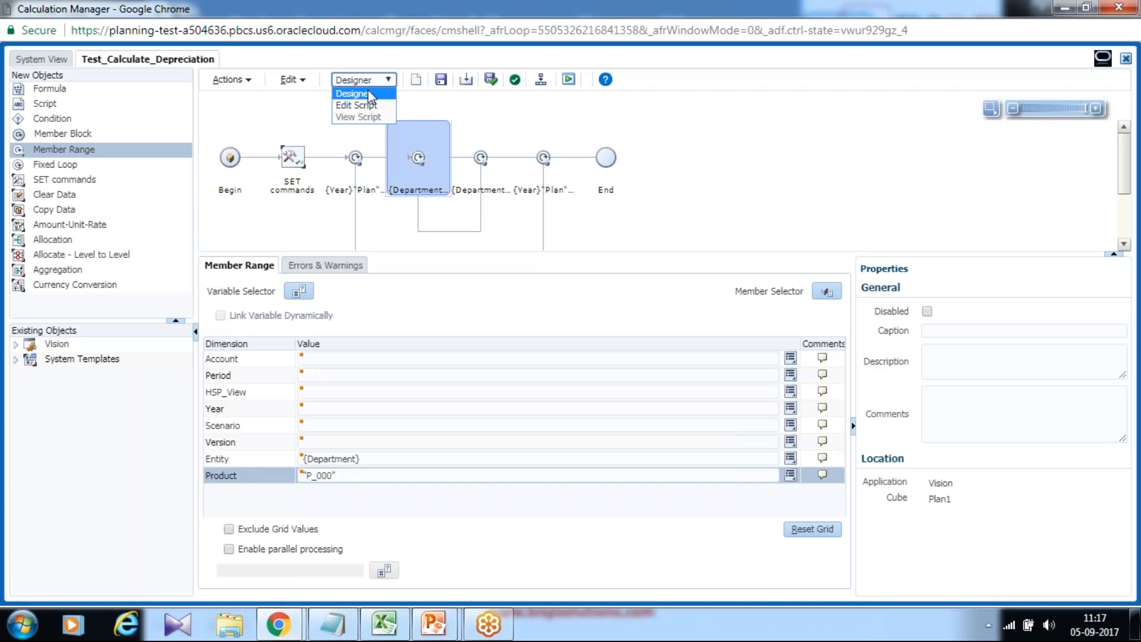
click(365, 105)
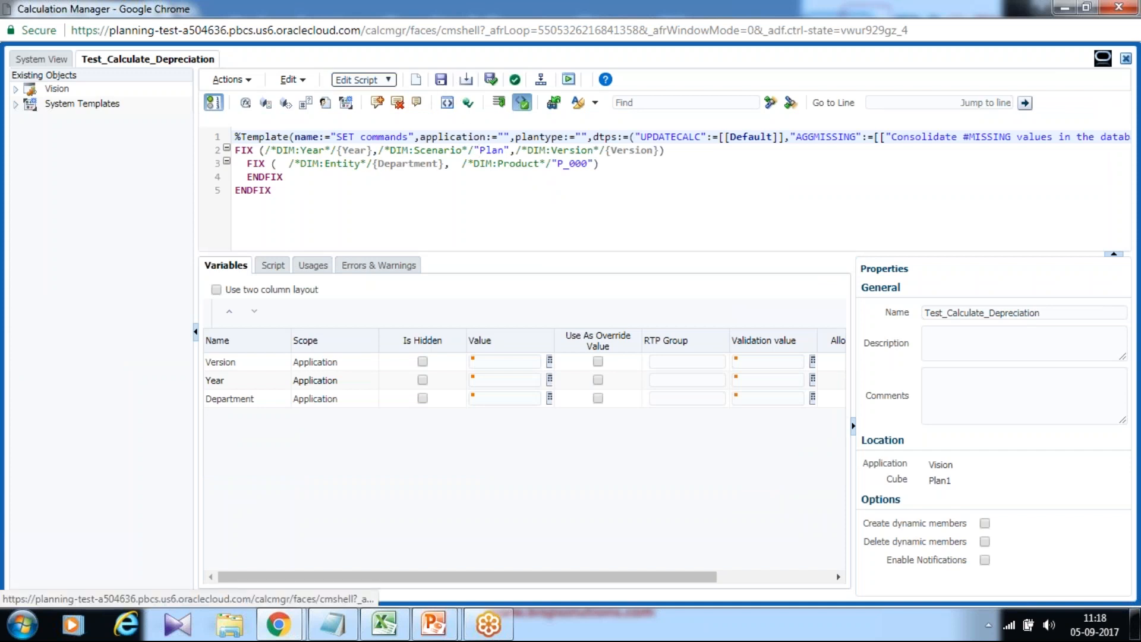
click(364, 79)
click(359, 91)
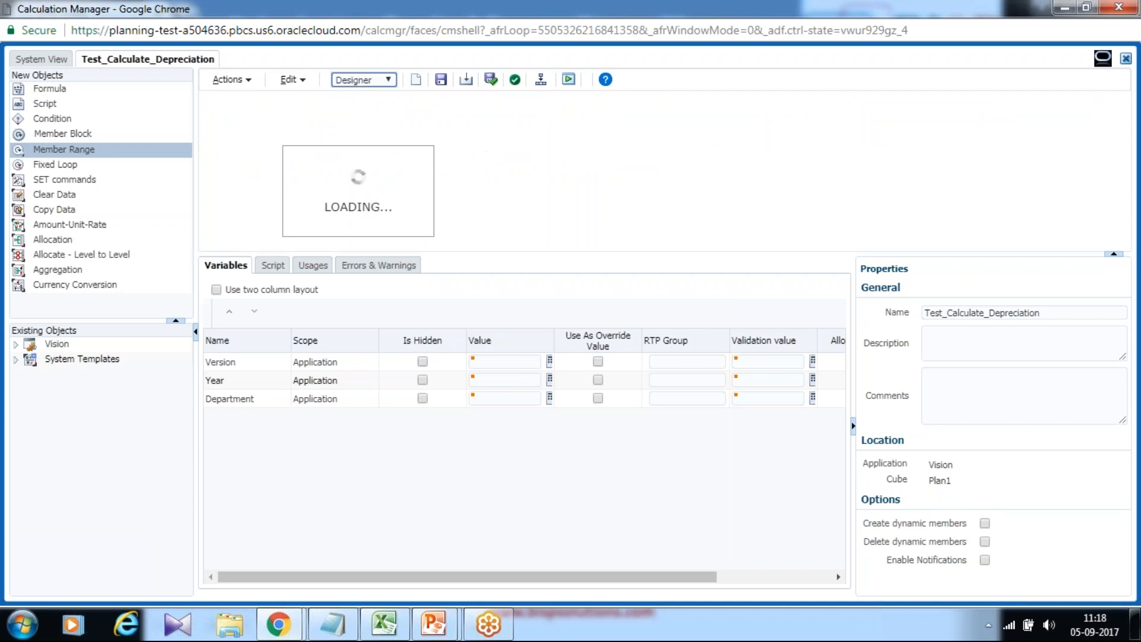
Insert a Formula component inside the nested Department/P_000 member range loop.
click(50, 89)
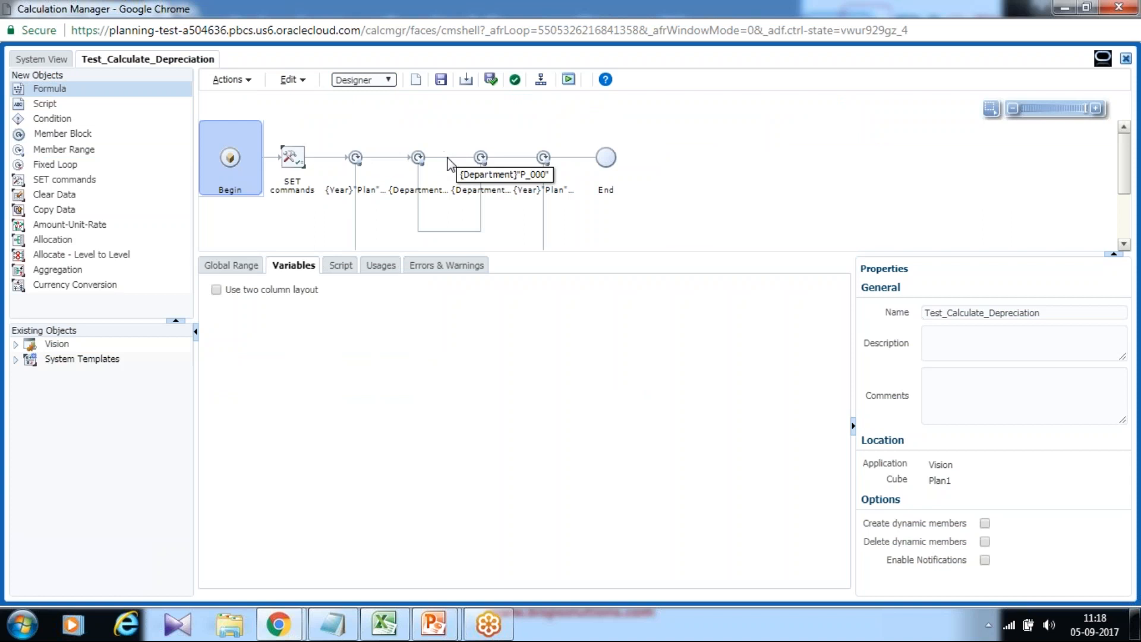
drag(53, 89, 328, 140)
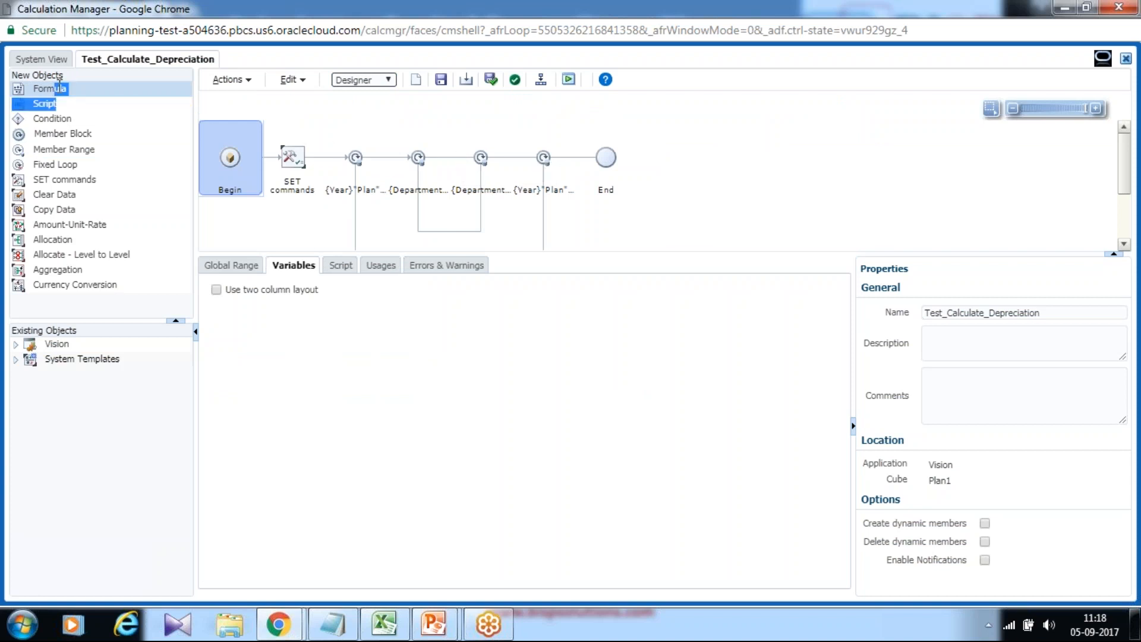
click(60, 87)
drag(58, 88, 449, 157)
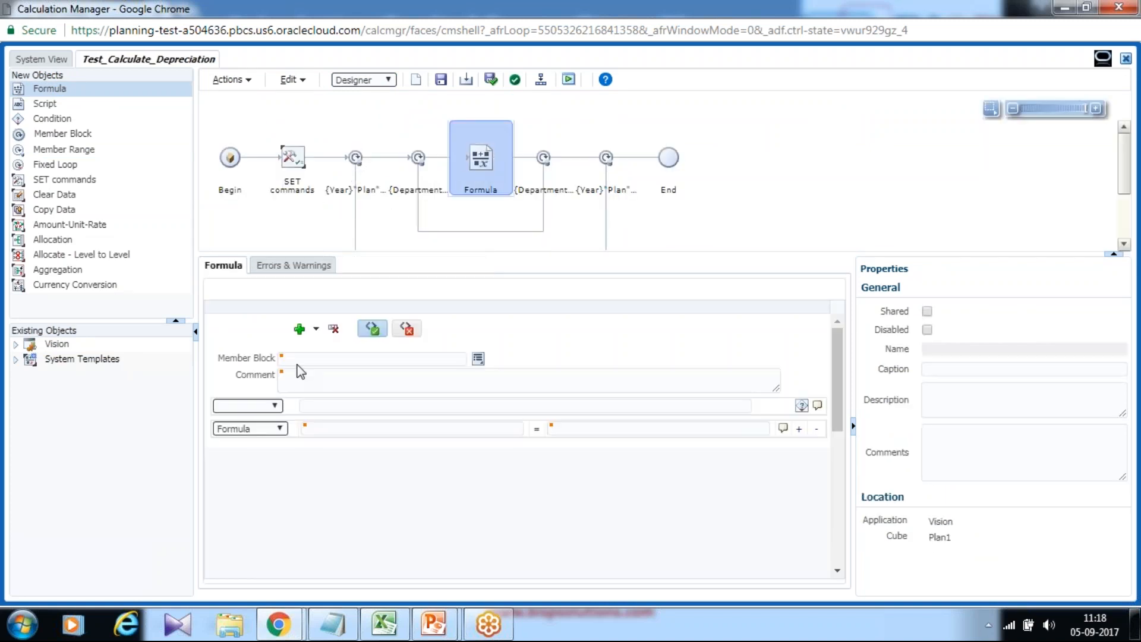
click(398, 429)
click(618, 429)
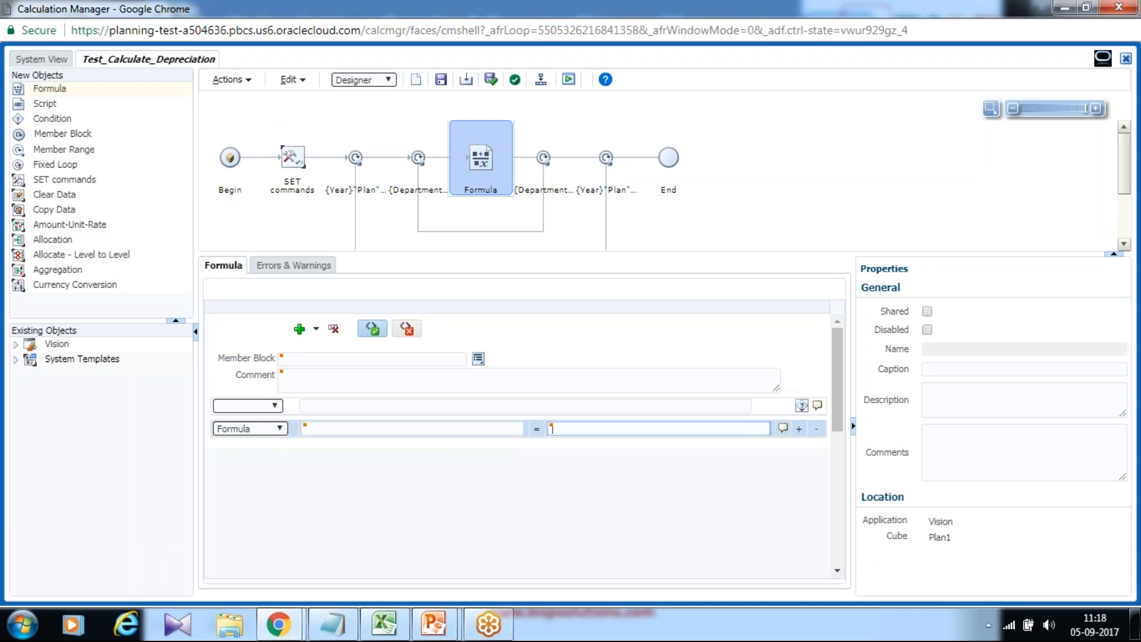
Switch to the PowerPoint slide show and view the Calculating Capital Expenditure Plan slide with the depreciation formulas.
click(340, 634)
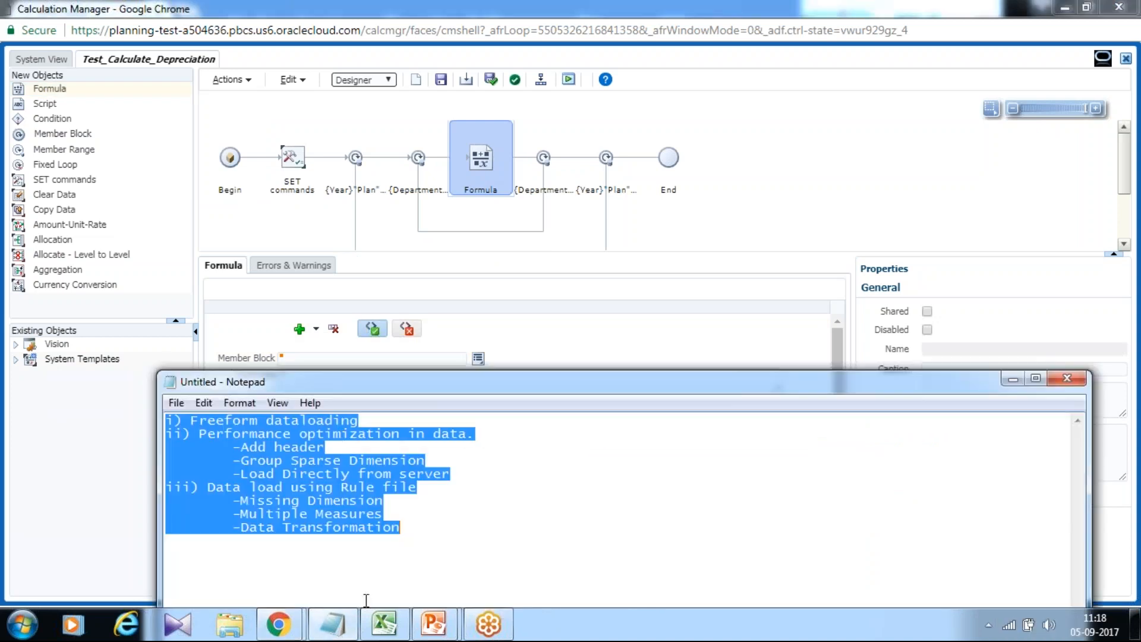
click(331, 624)
mouse_move(434, 624)
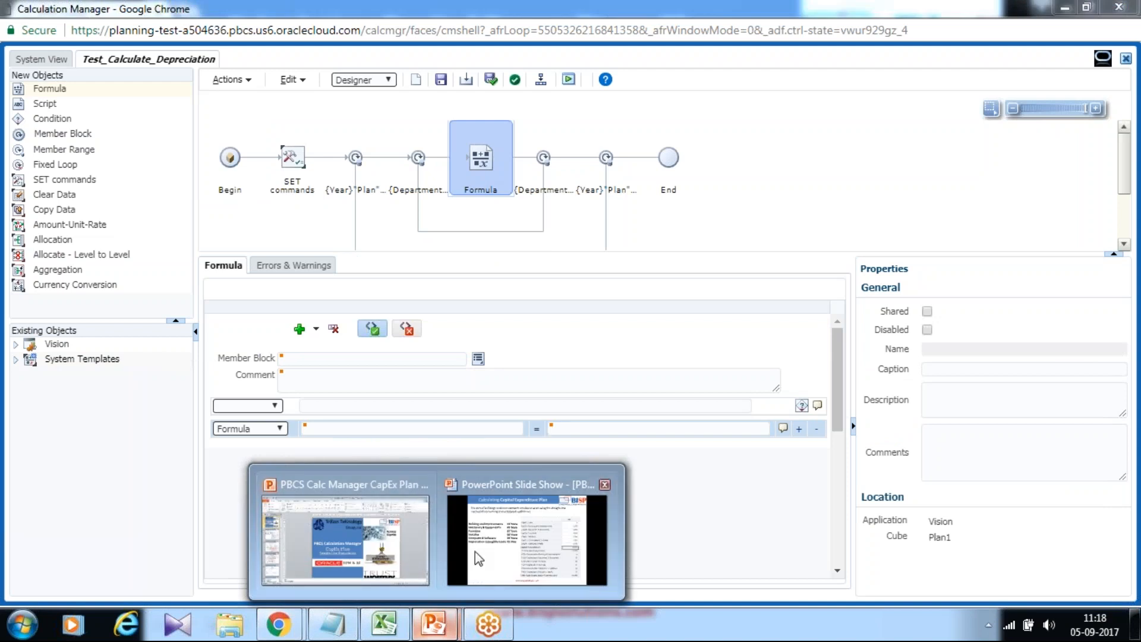
click(475, 551)
click(535, 380)
click(534, 380)
click(535, 380)
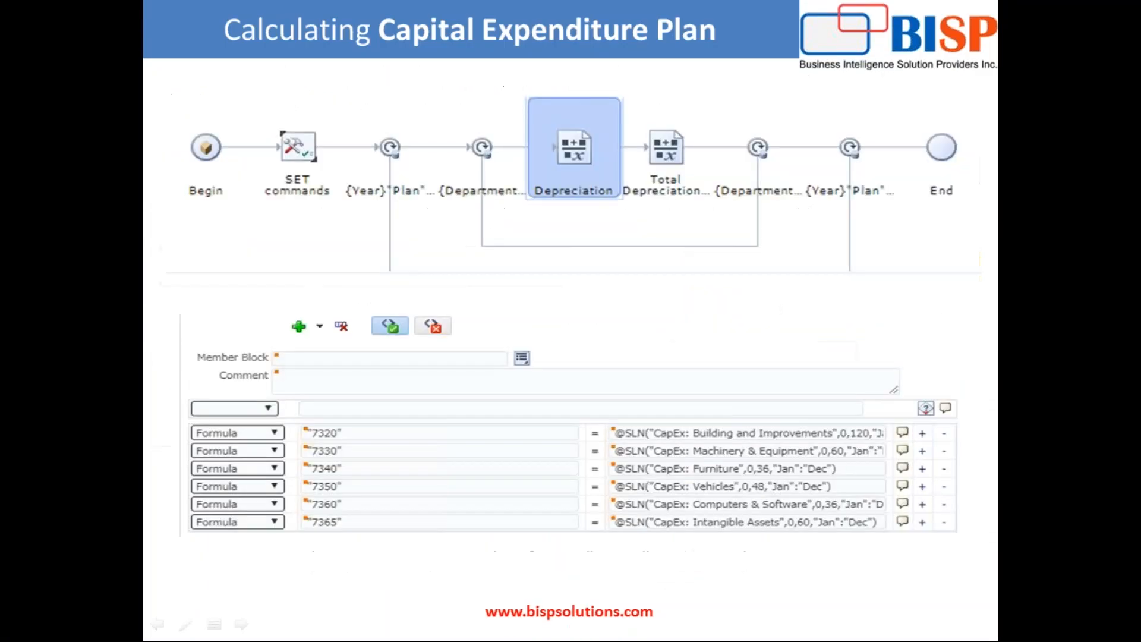
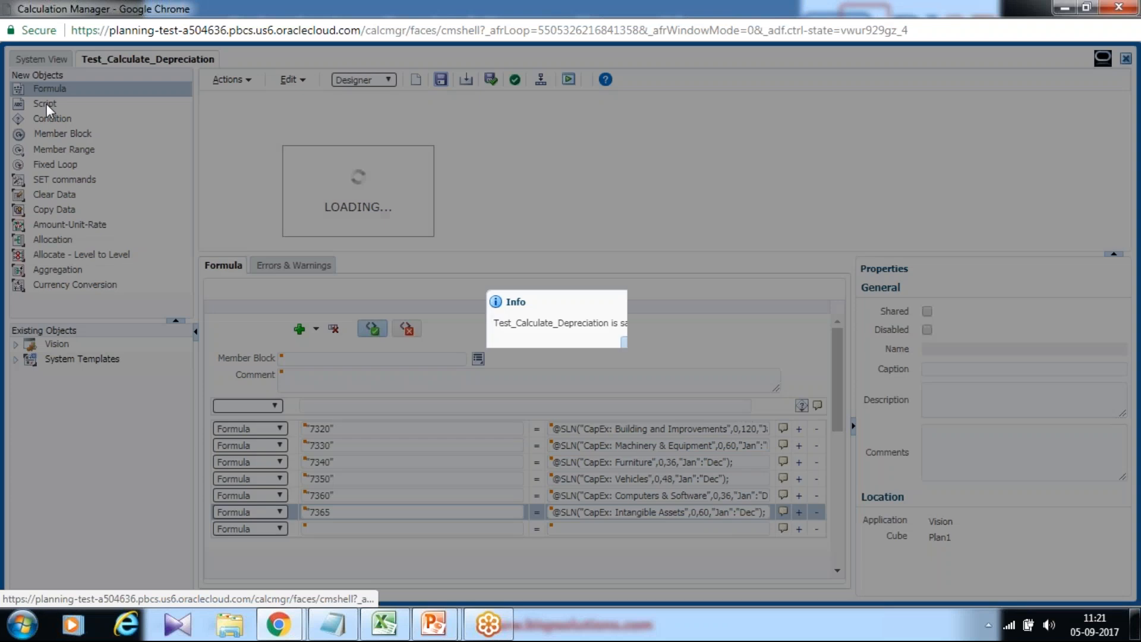
Add a second Formula component right after the depreciation formula inside the nested Department/P_000 loop.
key(Return)
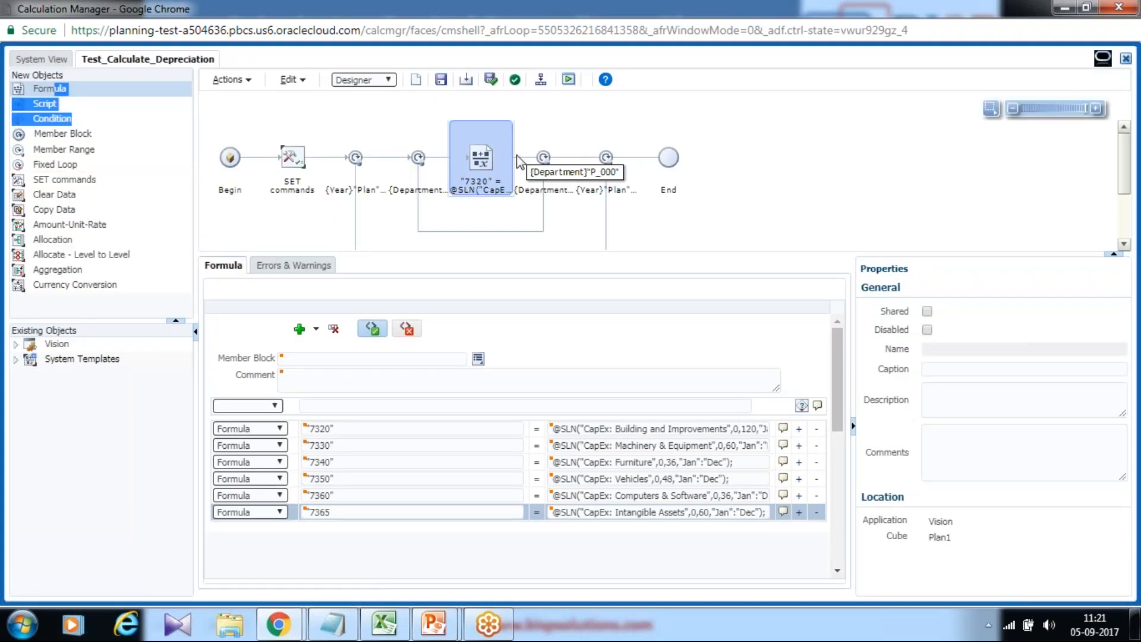
click(36, 90)
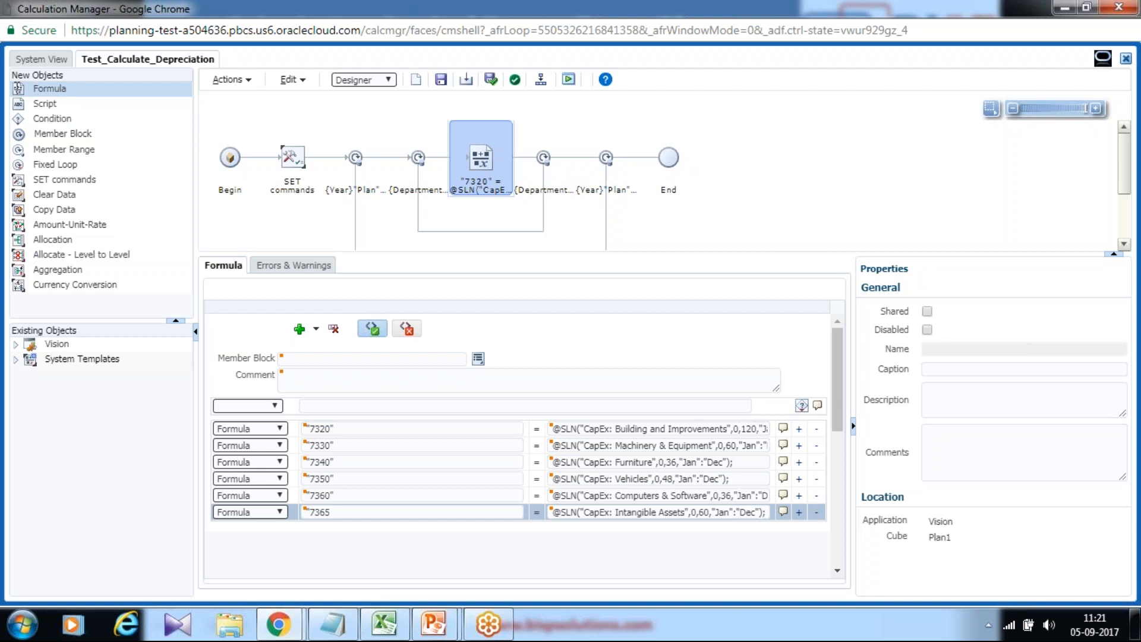
drag(18, 87, 517, 159)
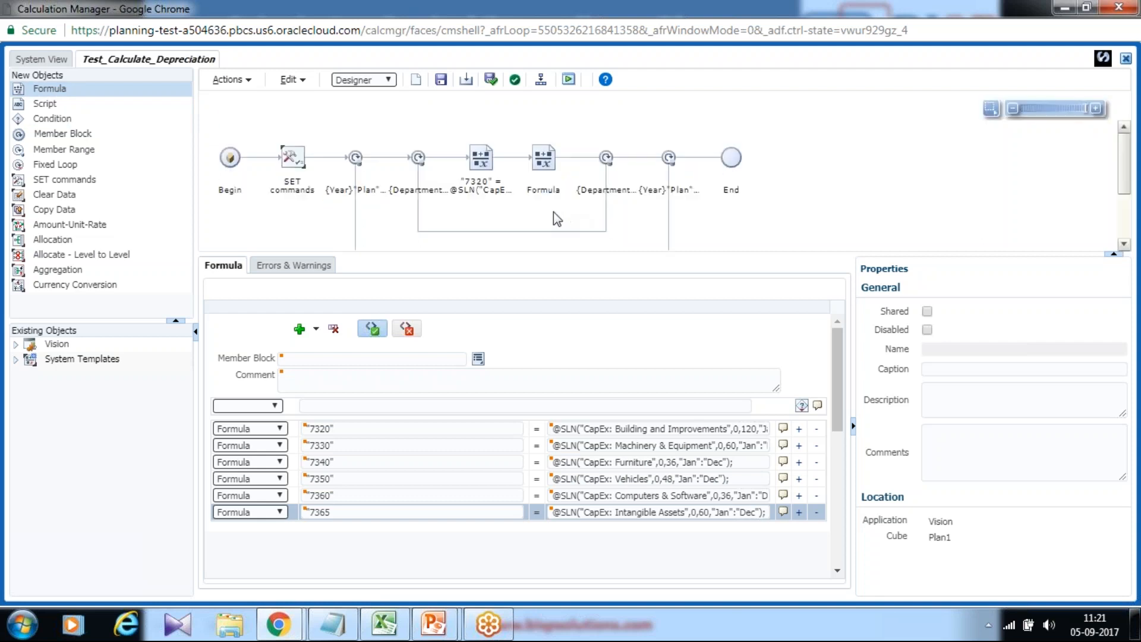
Copy the "7300"; line from the PowerPoint slide into the first row of the new Formula component.
click(332, 624)
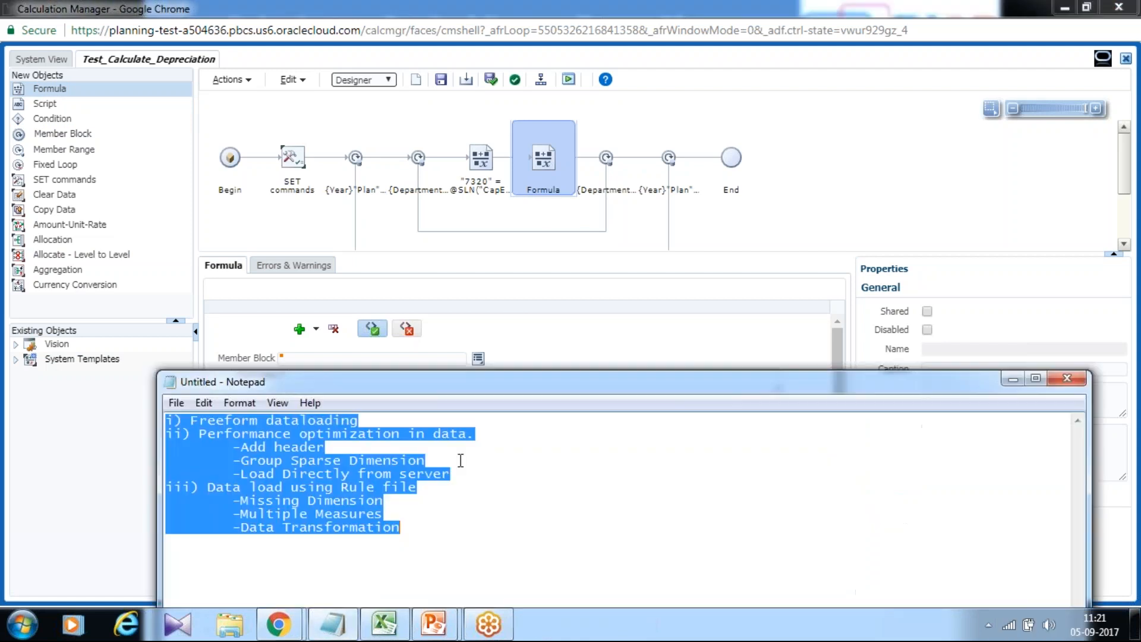
mouse_move(434, 624)
click(502, 565)
click(452, 475)
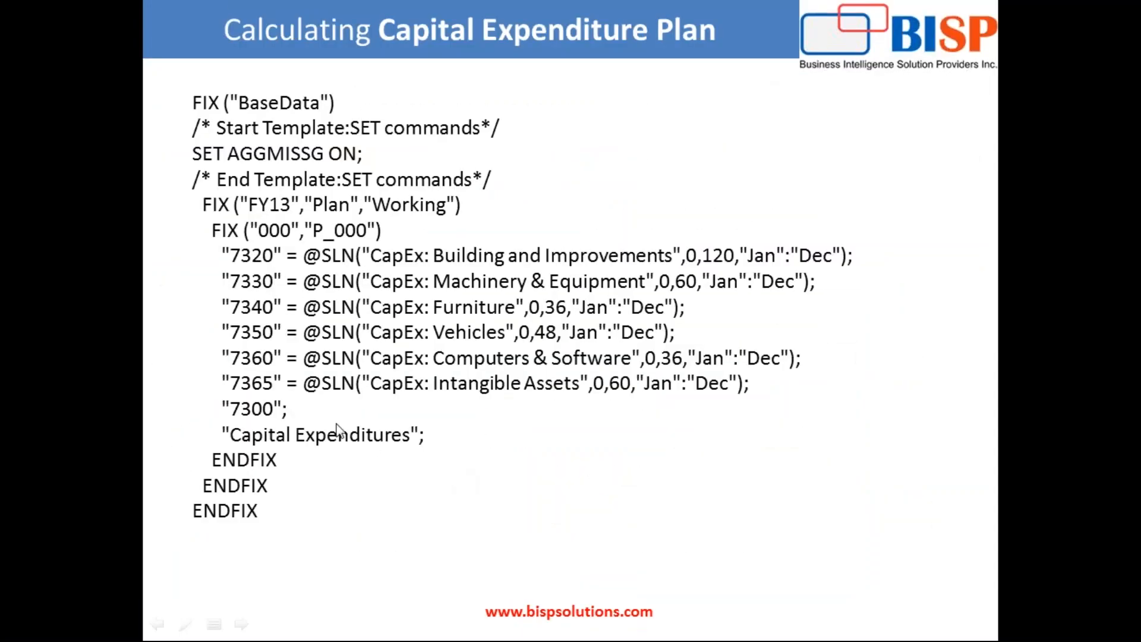
key(Escape)
click(452, 436)
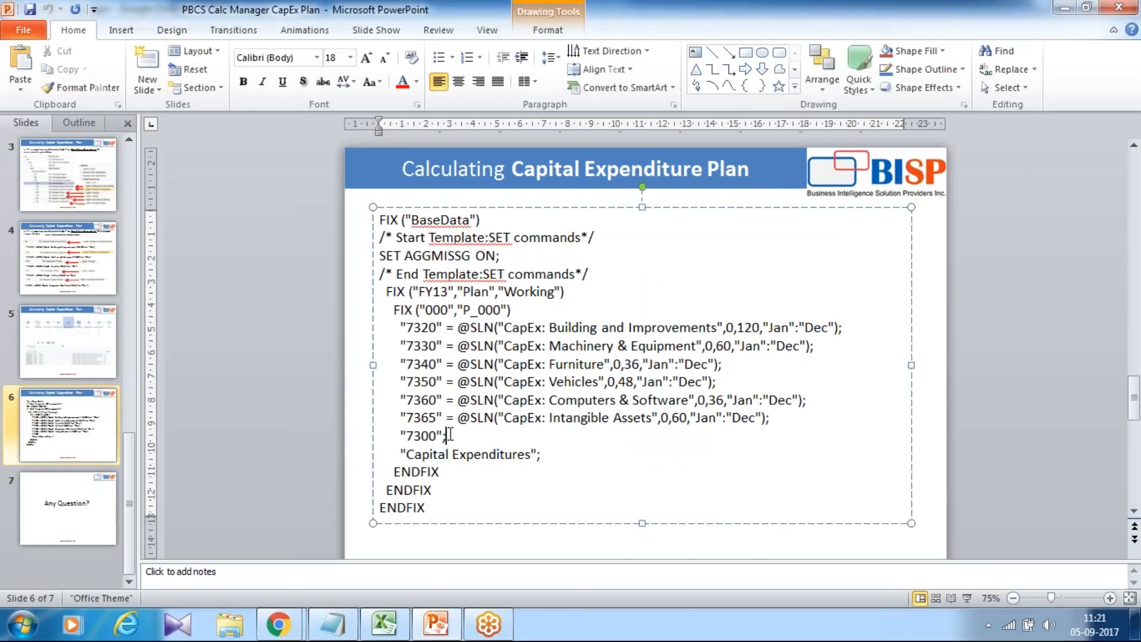
drag(452, 436, 396, 432)
key(ctrl+c)
key(alt+Tab)
Copy the "Capital Expenditures"; line from the slide into a second row of the new Formula component.
key(alt+Tab)
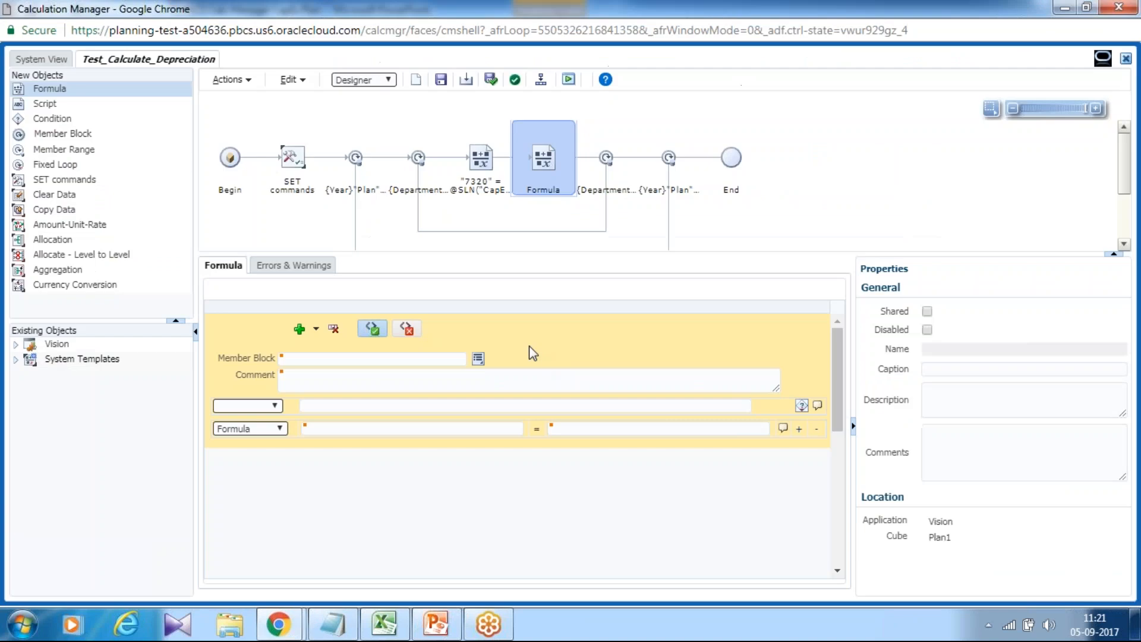
click(466, 430)
key(ctrl+v)
key(alt+Tab)
key(alt+Tab)
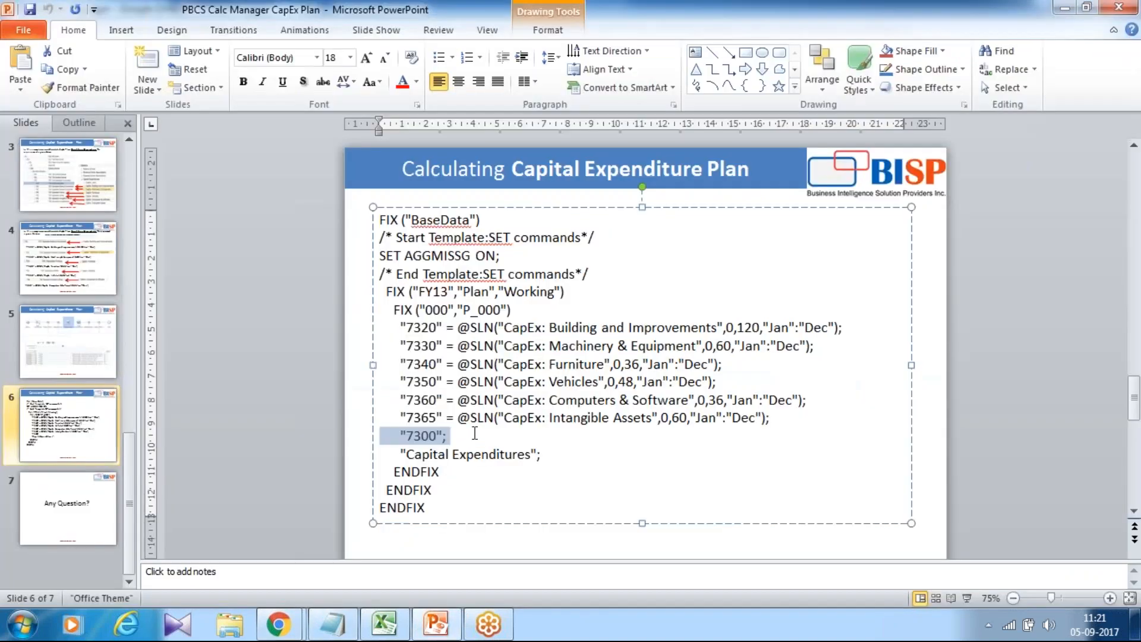
drag(541, 454, 402, 454)
key(ctrl+c)
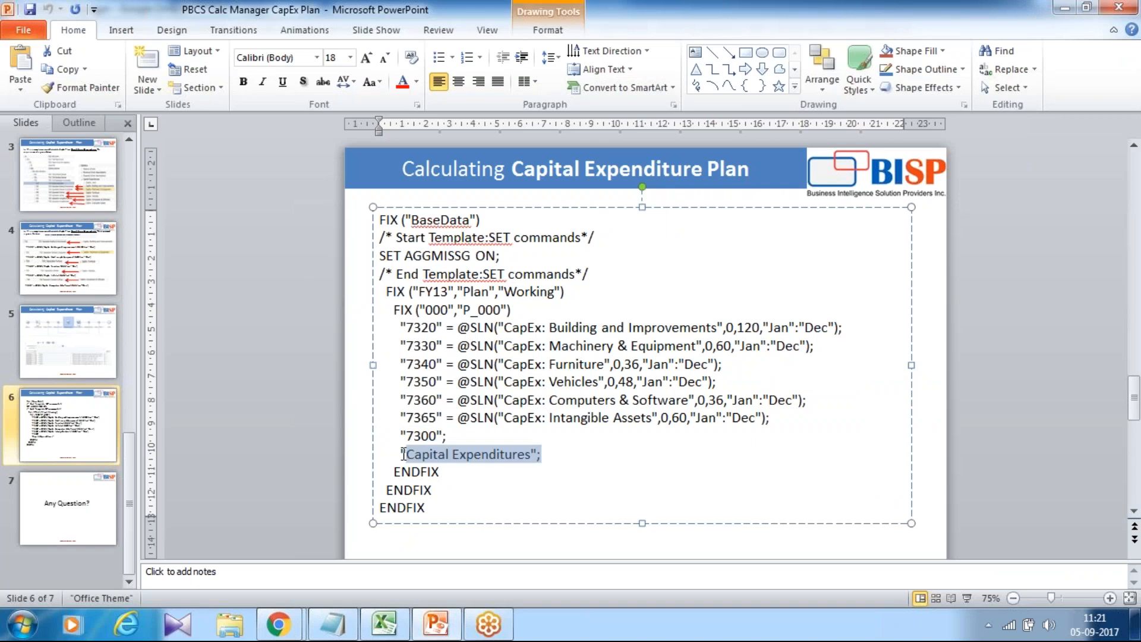
key(alt+Tab)
key(alt+Tab)
click(386, 446)
key(ctrl+v)
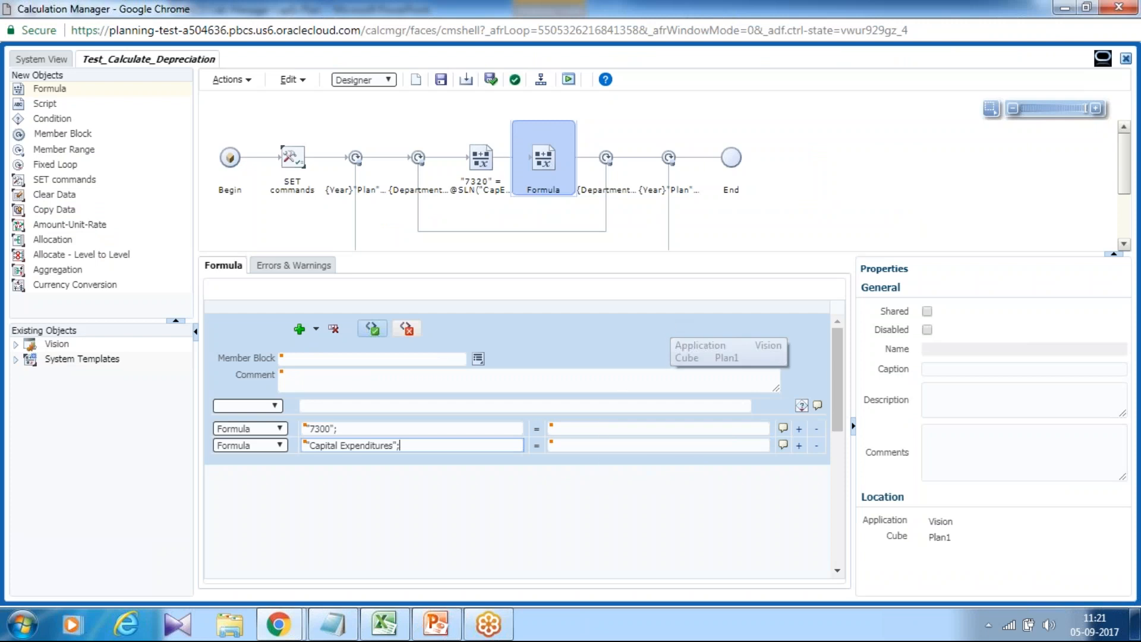
Save the rule and acknowledge the save notice.
click(440, 82)
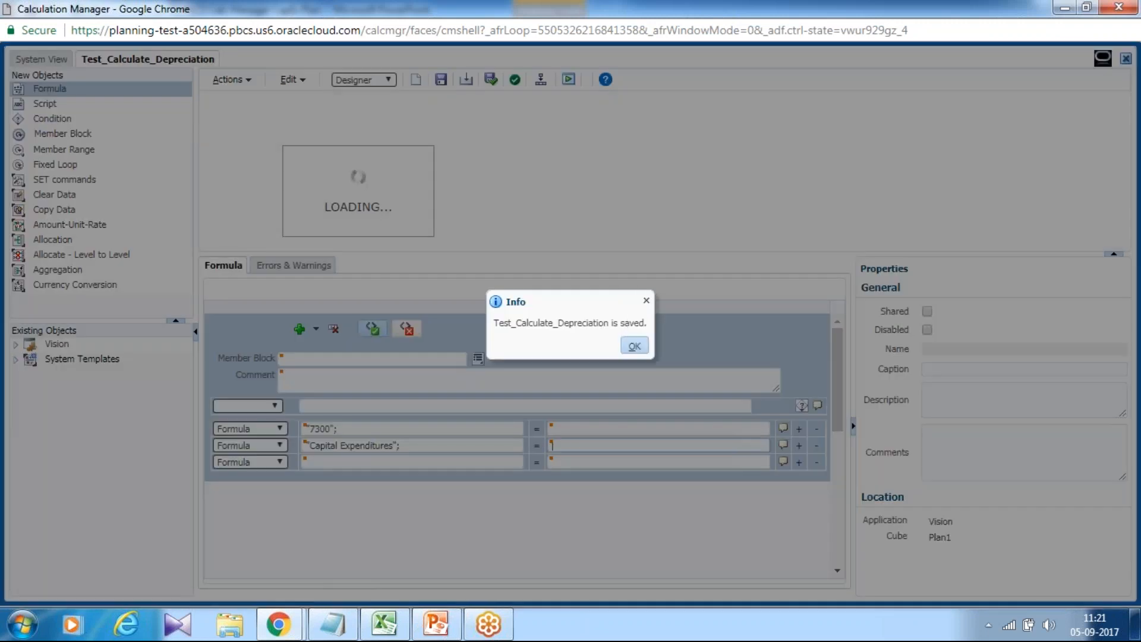
click(635, 345)
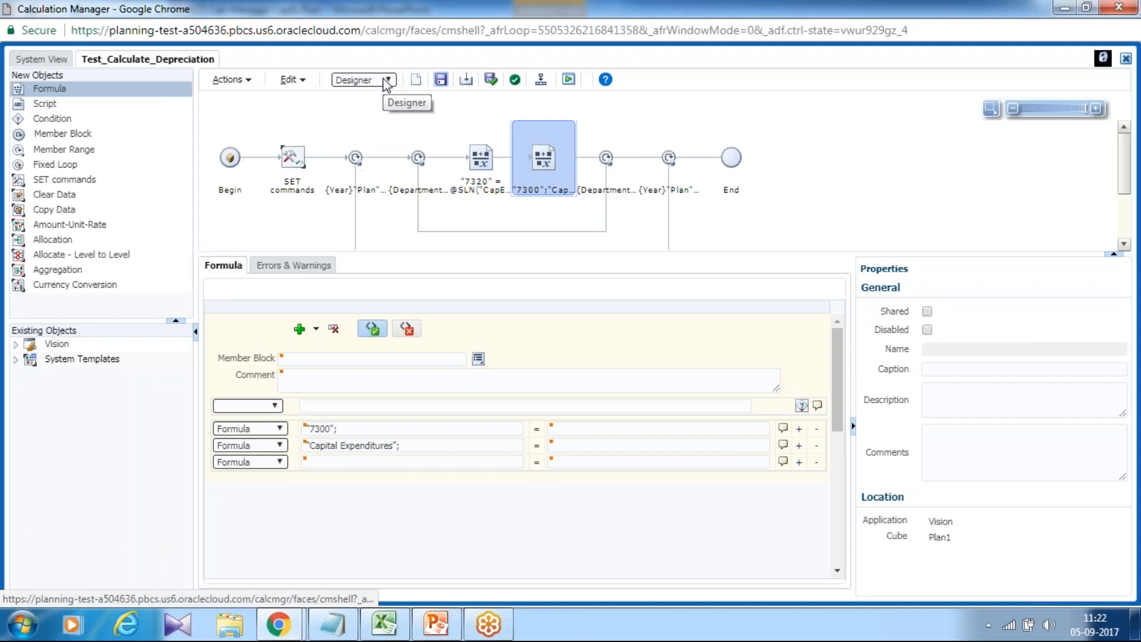
Switch the rule editor to Edit Script mode, accepting the warning about reverting to graphical mode.
click(385, 80)
click(382, 106)
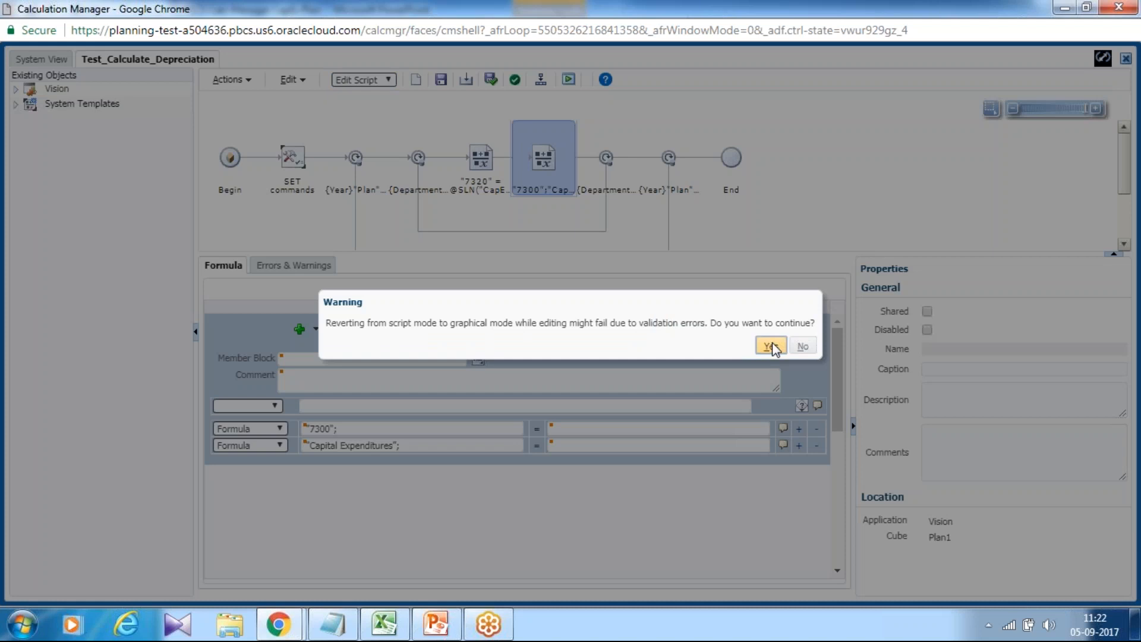
click(770, 346)
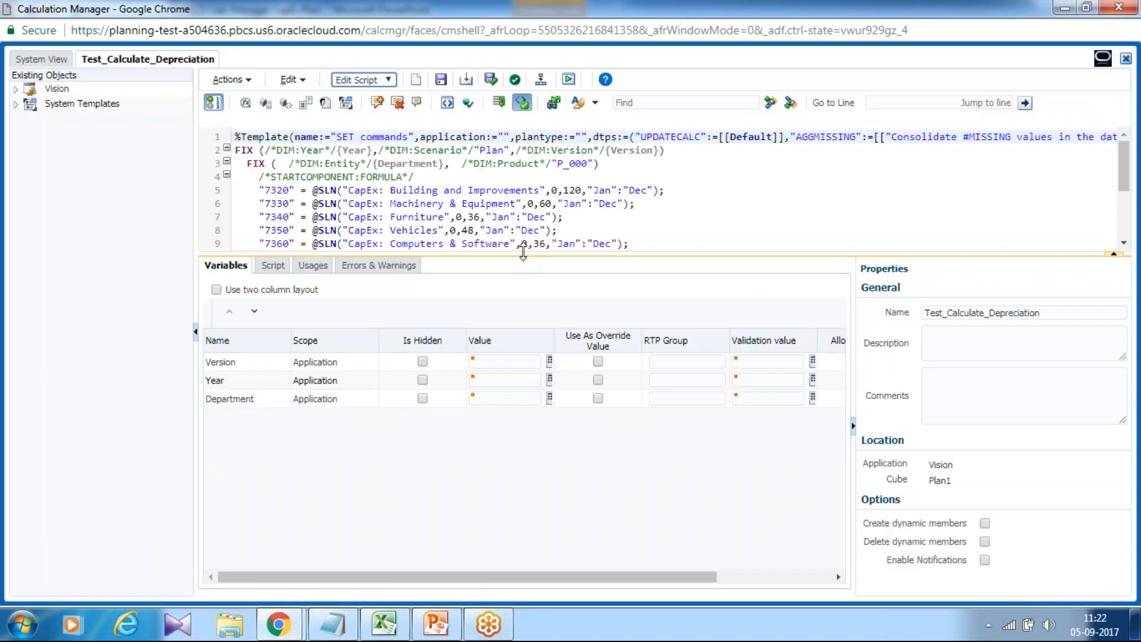
Enlarge the script pane, then validate and save the rule, choosing to continue saving despite invalid objects.
drag(524, 253, 524, 338)
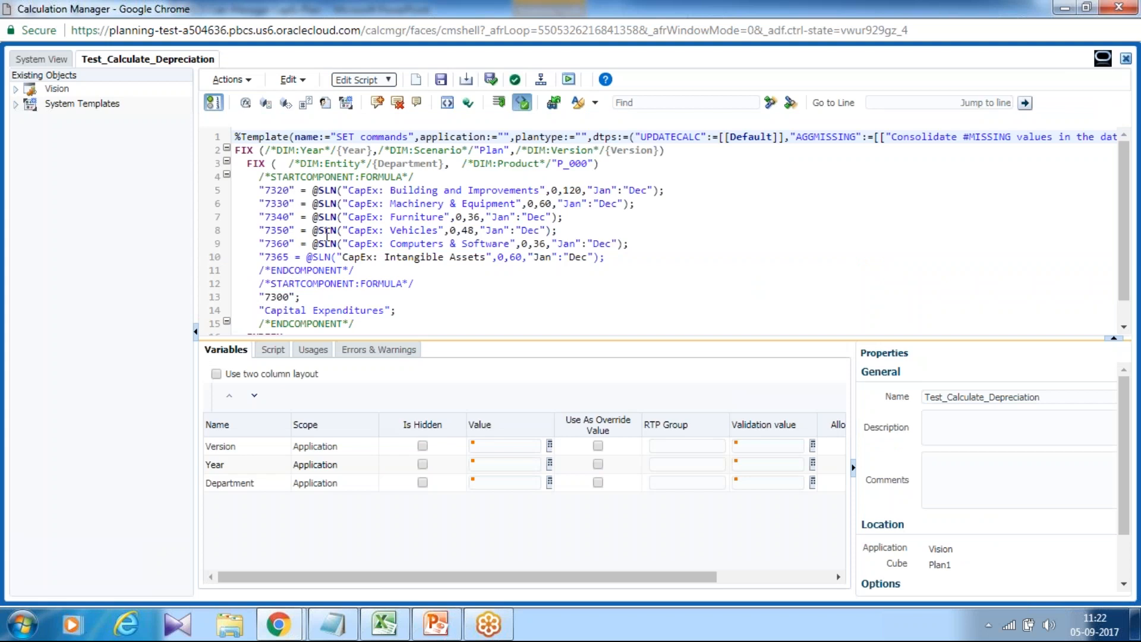
click(492, 82)
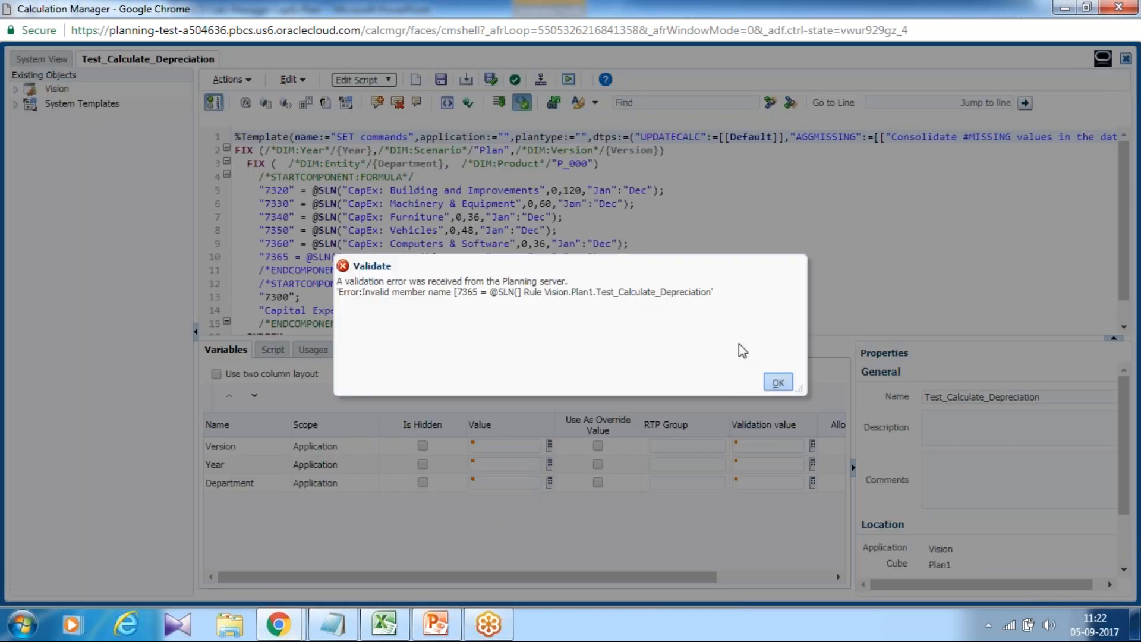
click(777, 380)
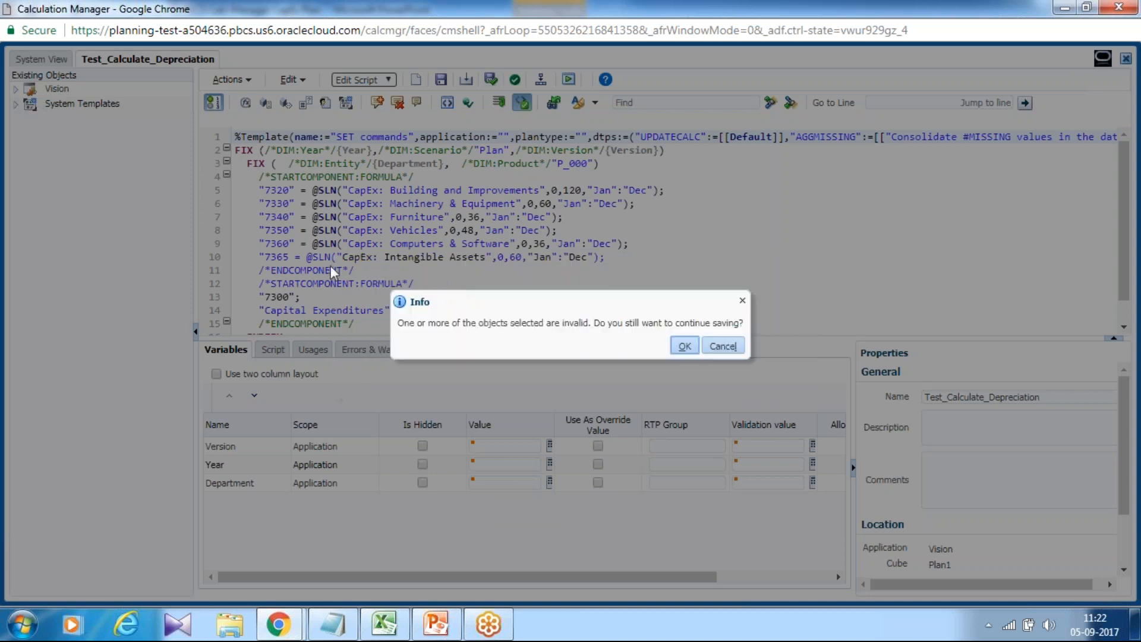
key(Return)
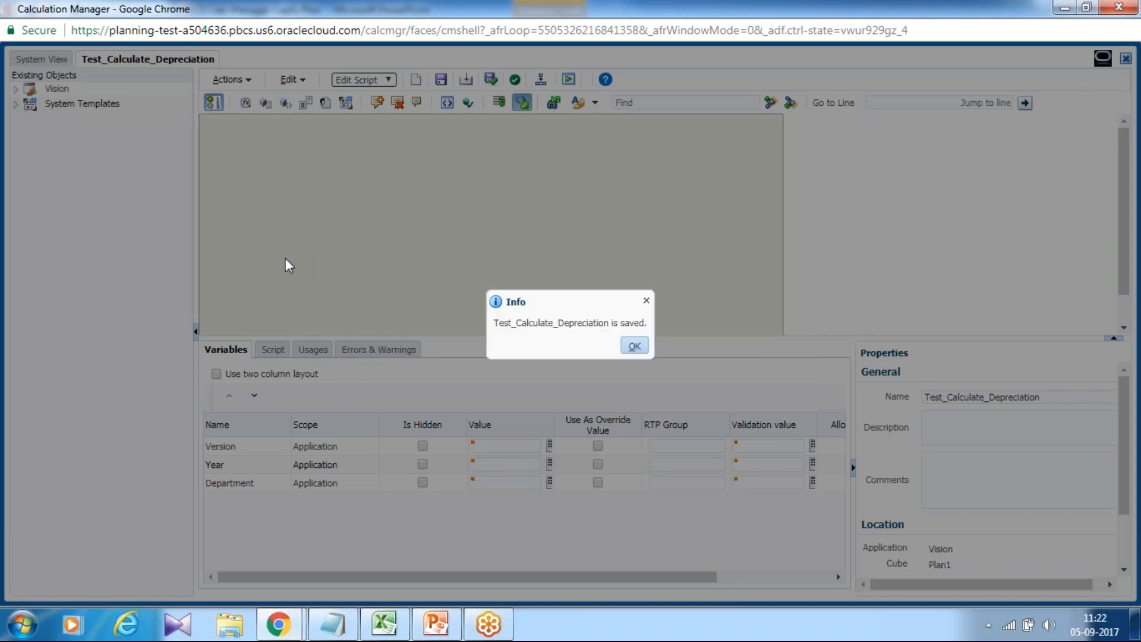
click(633, 345)
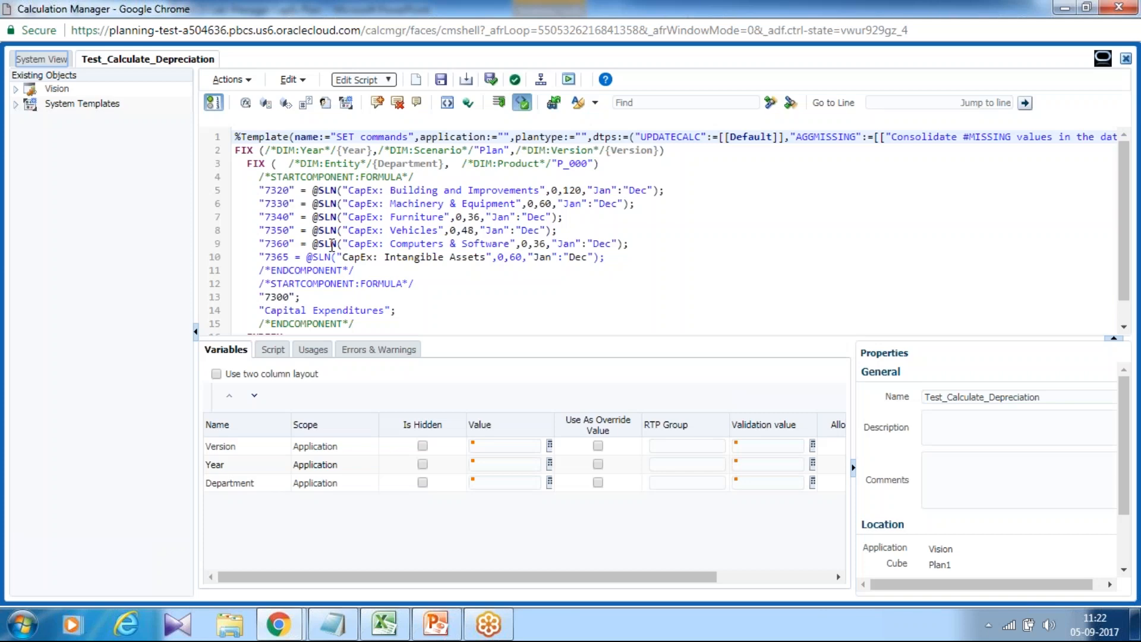
Add the missing closing quotation mark after 7365 on script line 10 and acknowledge the save notice.
click(290, 256)
text(")
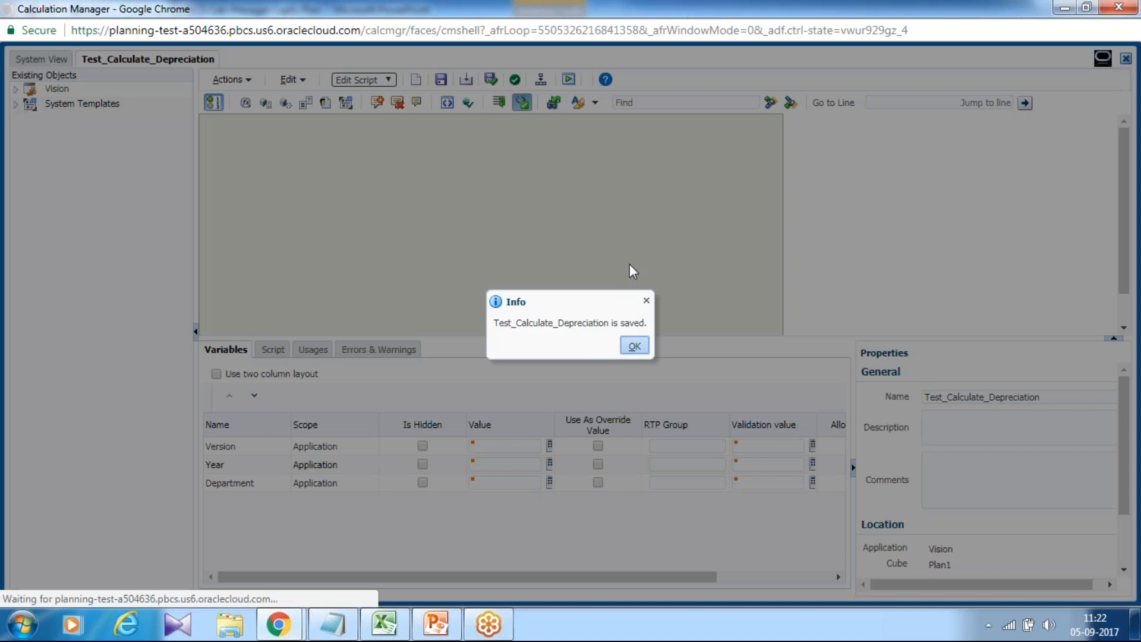
click(634, 346)
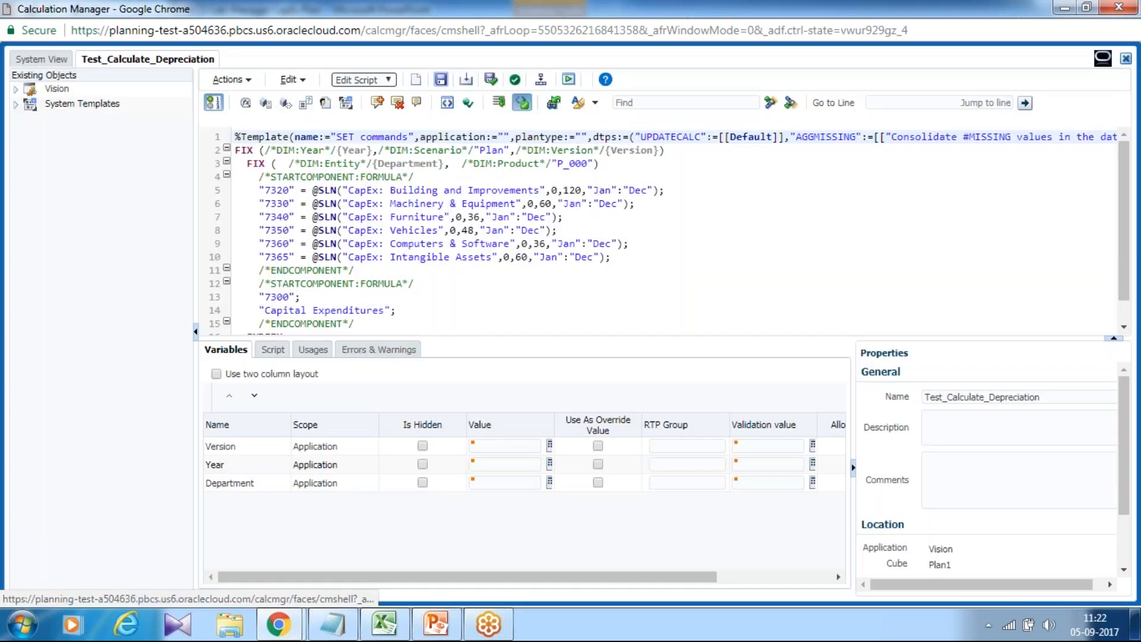
Validate the rule and close the validation message.
click(515, 82)
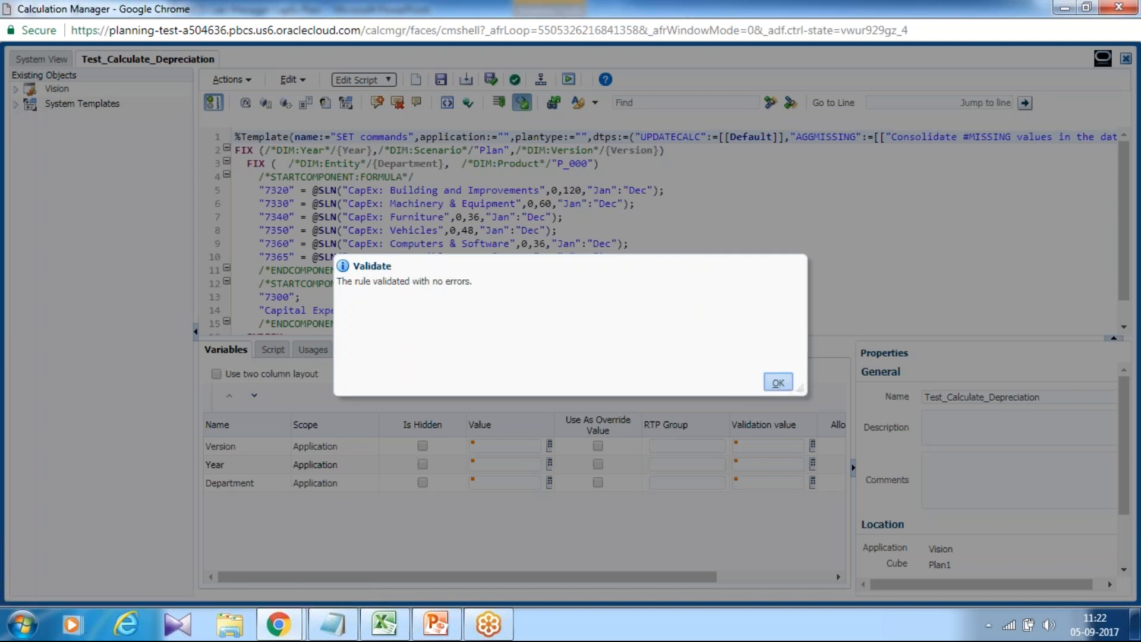
click(778, 383)
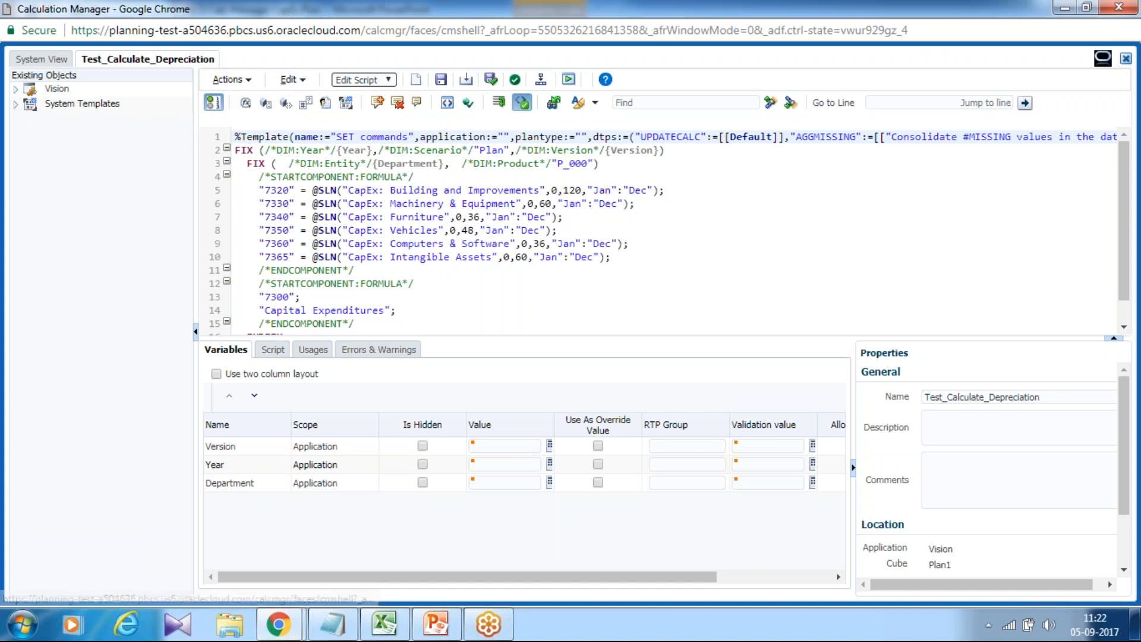
Close the rule editor and deploy Test_Calculate_Depreciation from the Plan1 Rules list in System View.
click(1126, 61)
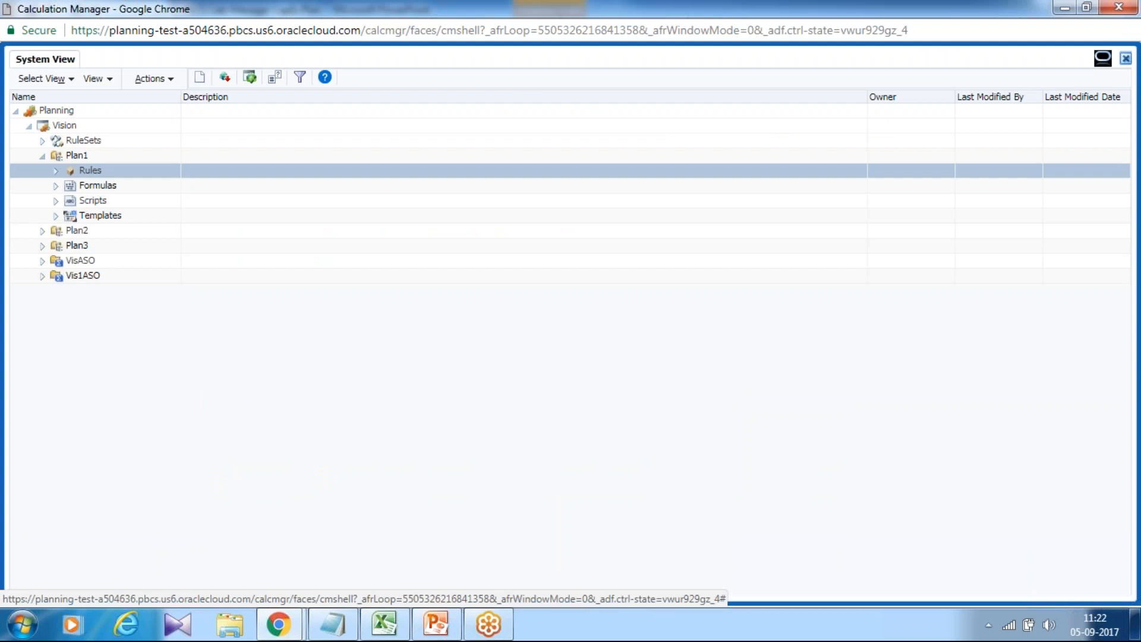
click(56, 170)
scroll(96, 288, down, 5)
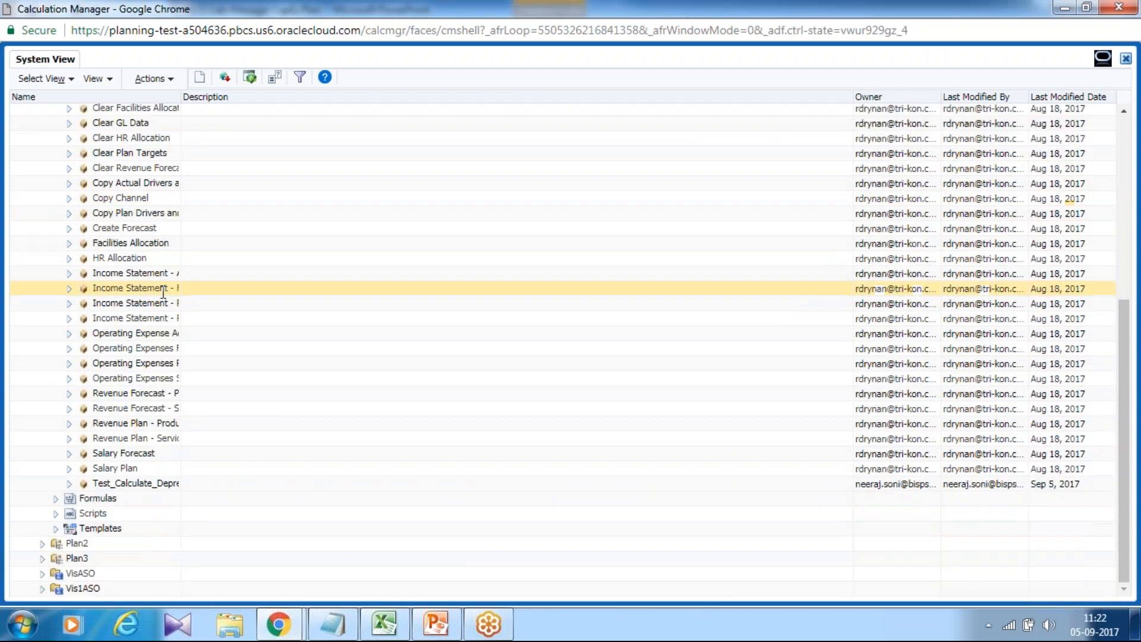
right_click(126, 482)
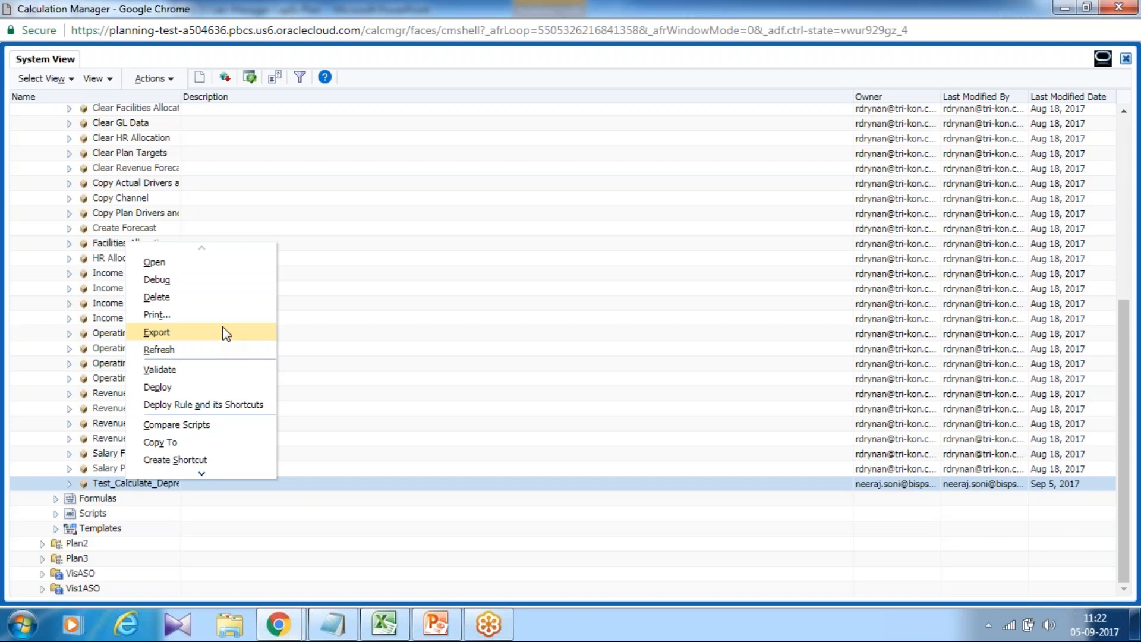
click(177, 384)
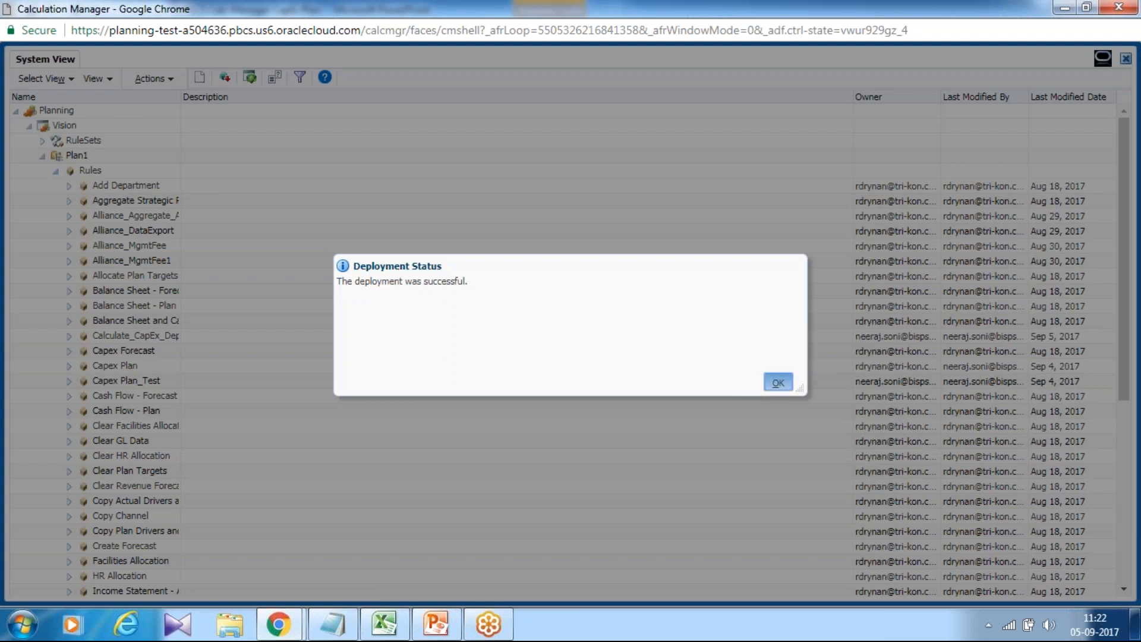
click(778, 383)
Close the Calculation Manager browser window.
scroll(1113, 505, down, 5)
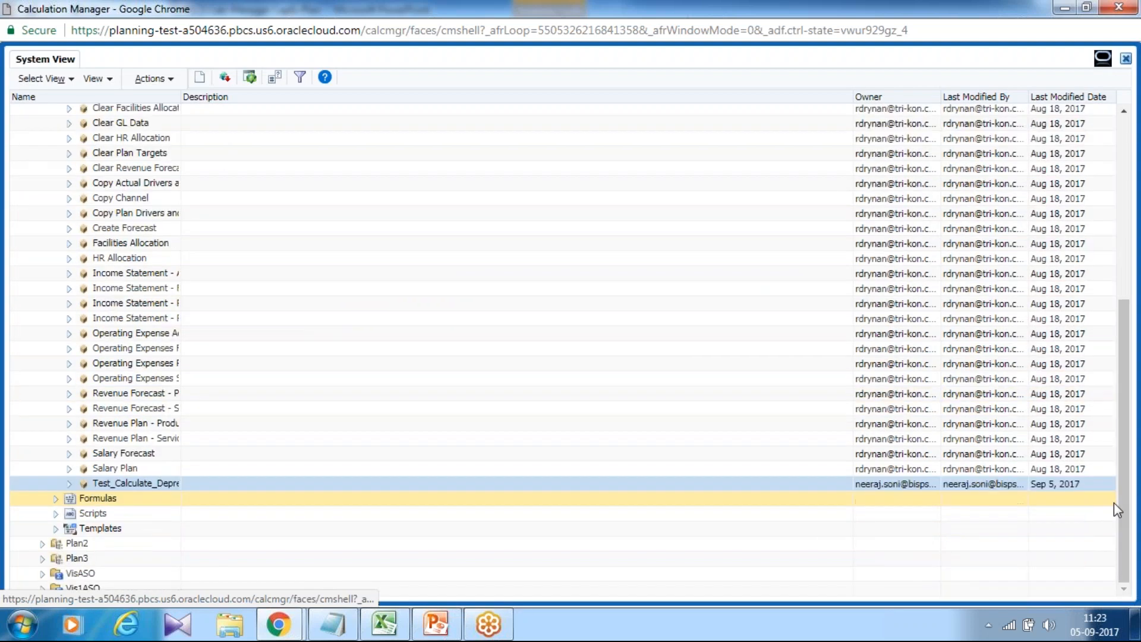
scroll(1120, 507, up, 5)
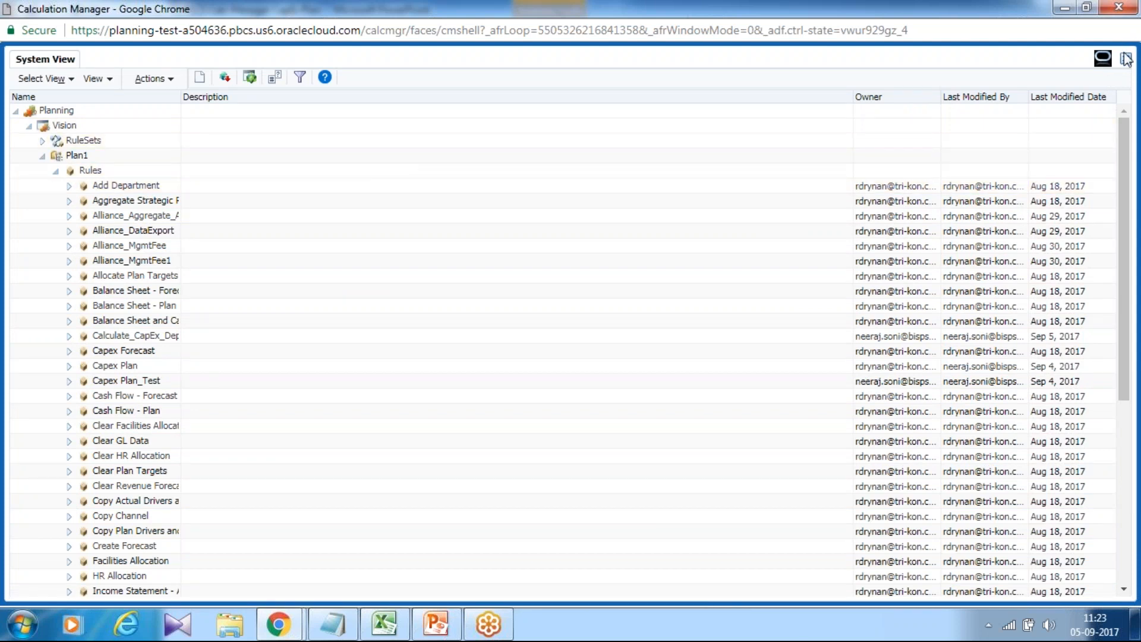
right_click(569, 9)
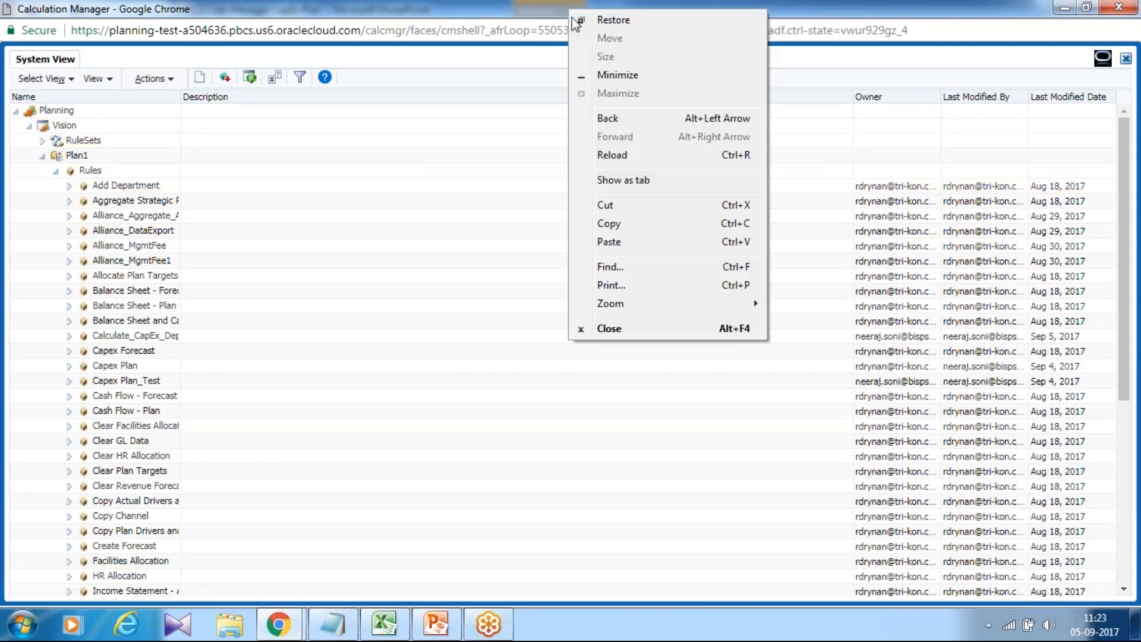
click(636, 335)
click(648, 122)
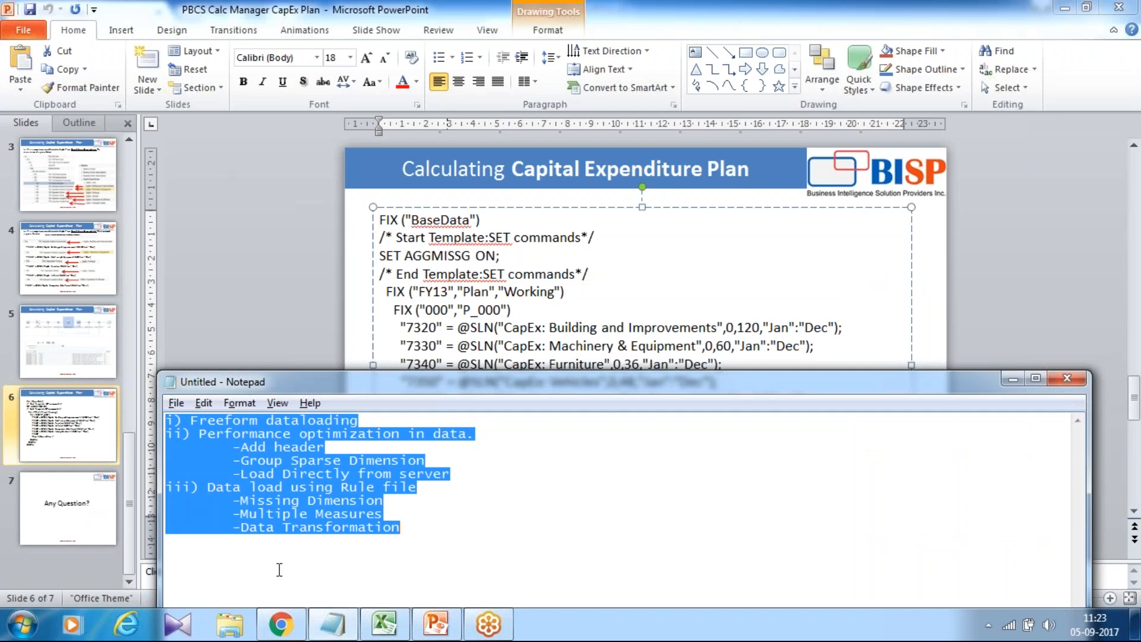
Open Forms management from the Planning navigator and expand the Forms folder.
click(281, 624)
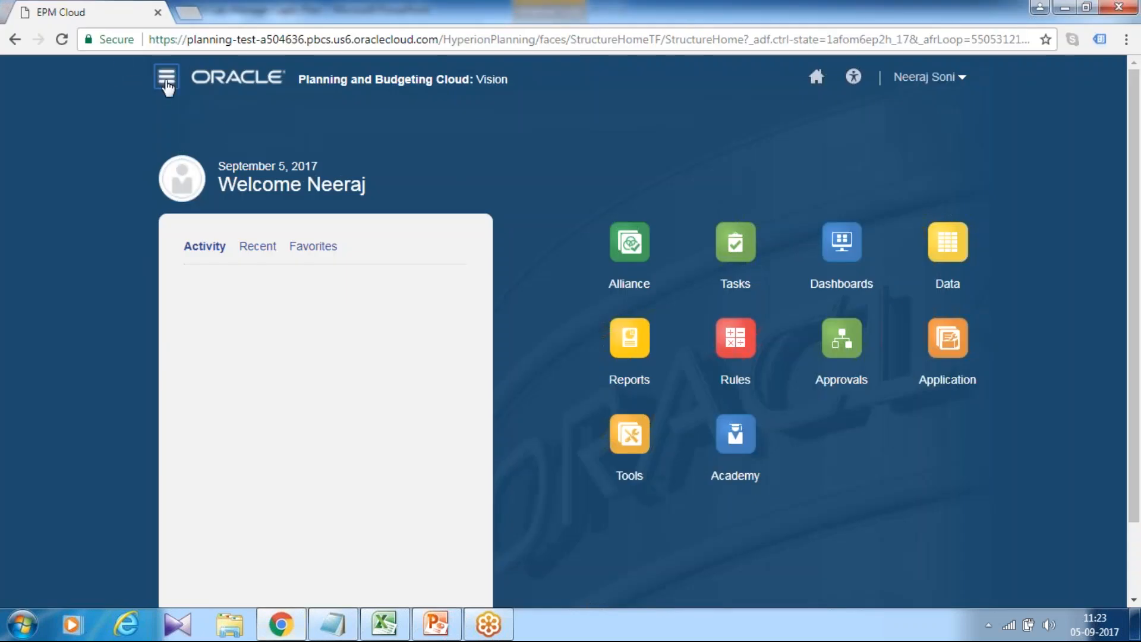
click(167, 79)
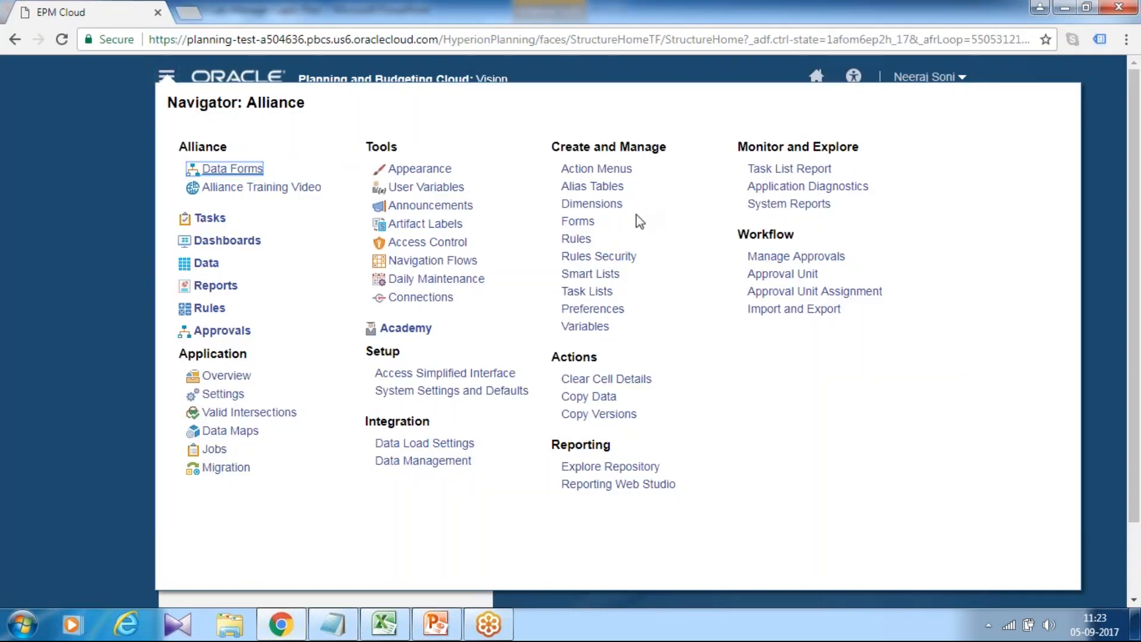
click(588, 222)
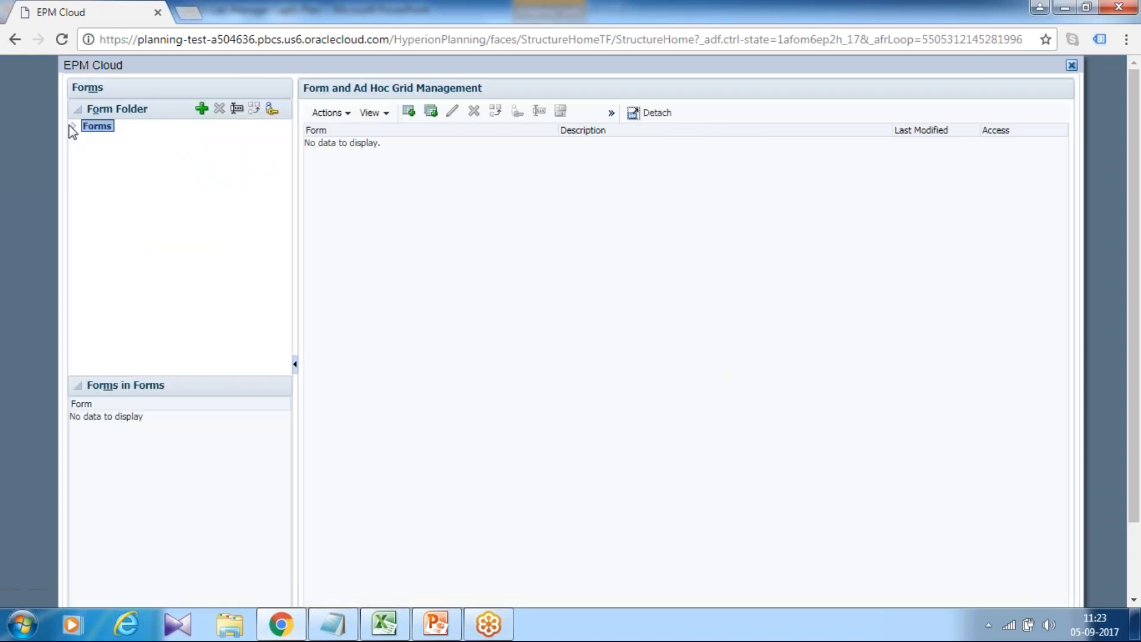
click(74, 127)
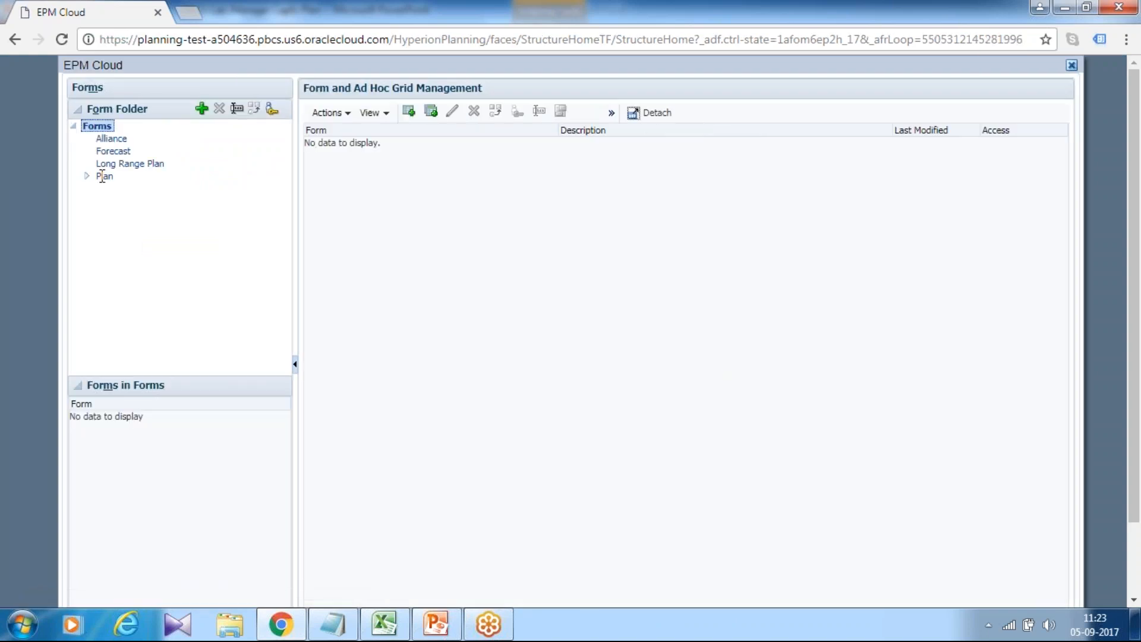
Open the Capital Expenditure Plan Test form in the Plan forms folder for editing.
click(104, 176)
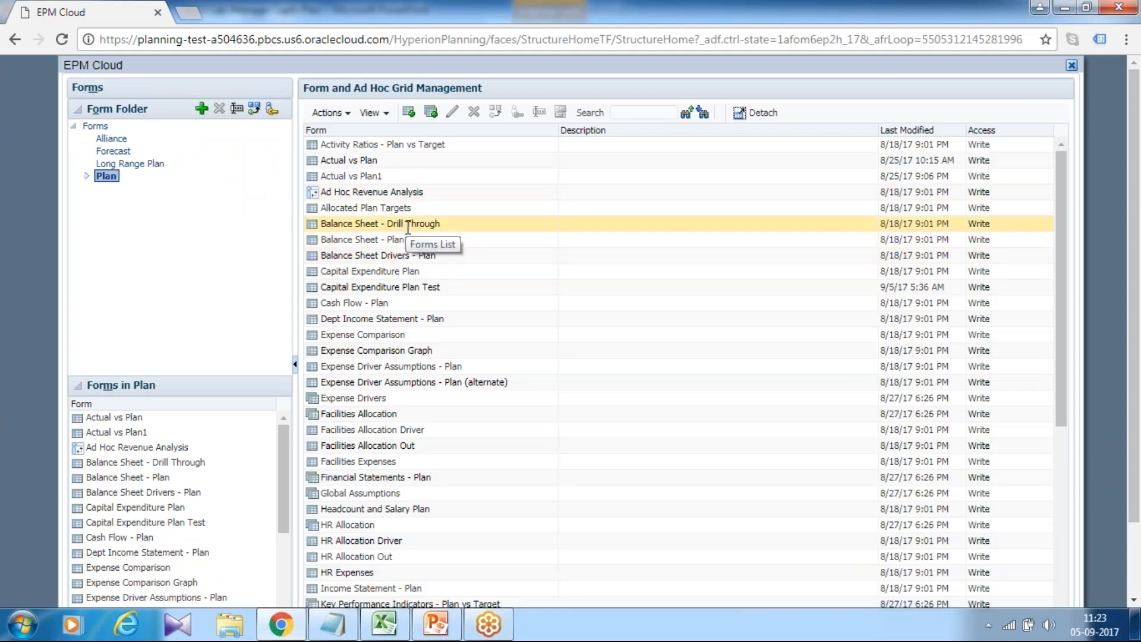
click(419, 288)
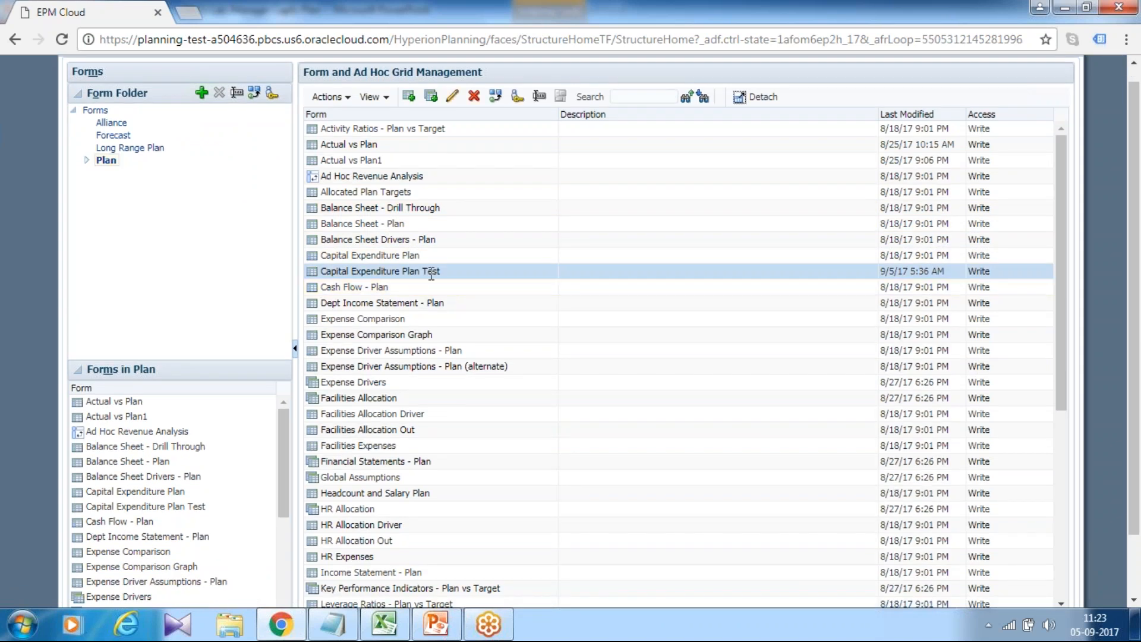
click(453, 97)
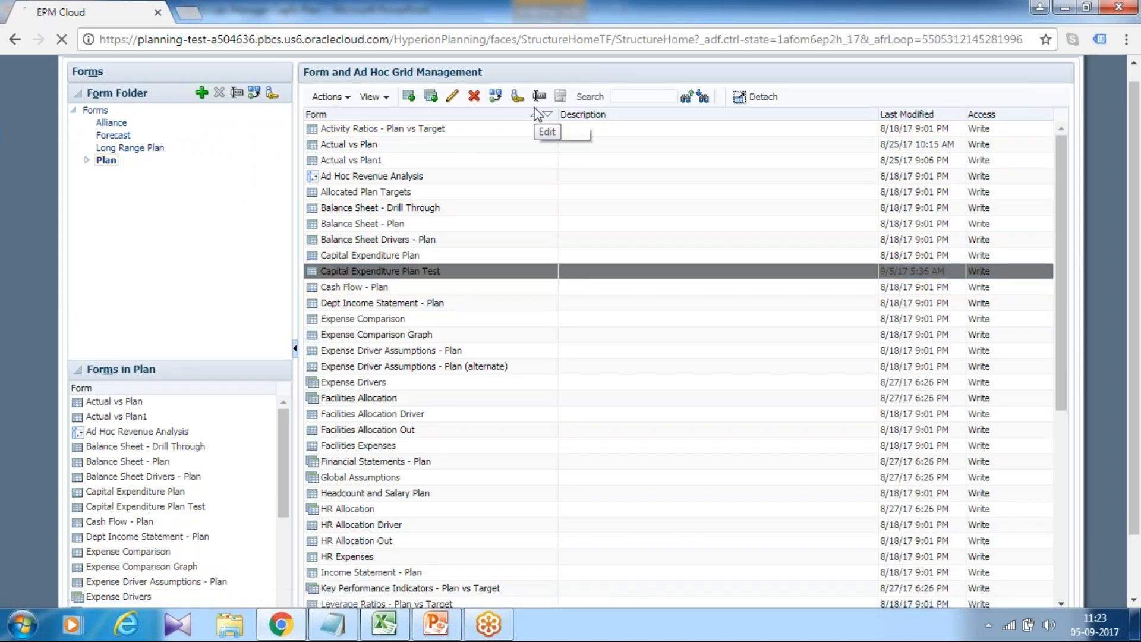
Add Plan1 - Rule - Test_Calculate_Depreciation to the form's selected business rules.
click(510, 118)
click(819, 194)
click(663, 293)
drag(551, 216, 553, 348)
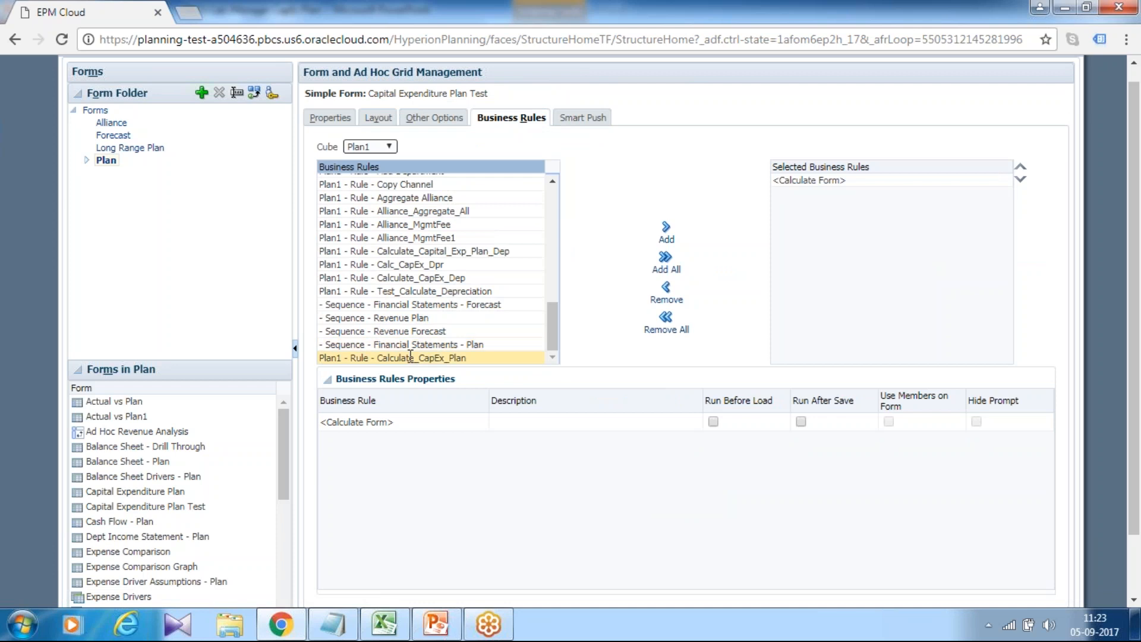
click(436, 291)
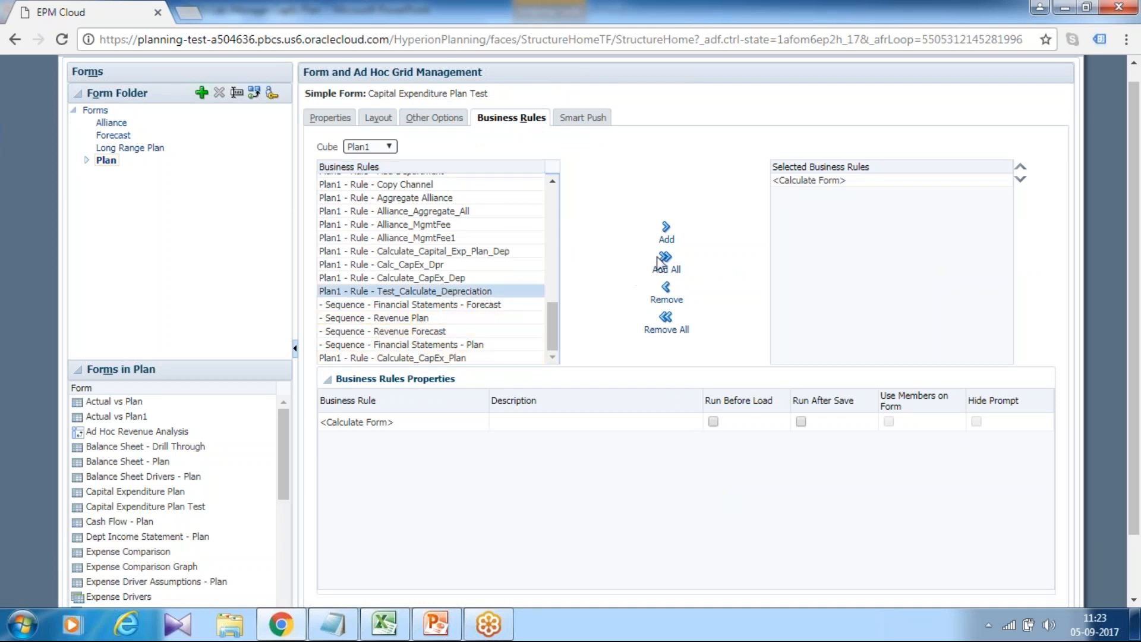
click(666, 232)
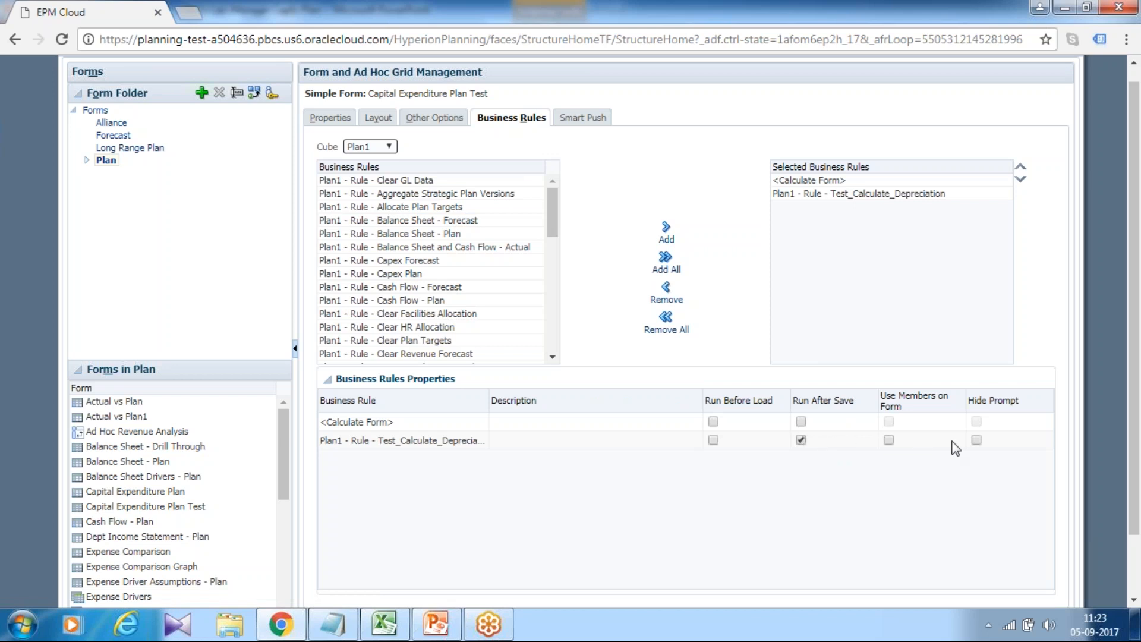
Enable Hide Prompt and Use Members on Form for the depreciation rule, then save the form and finish.
click(975, 440)
click(888, 442)
scroll(1024, 431, down, 2)
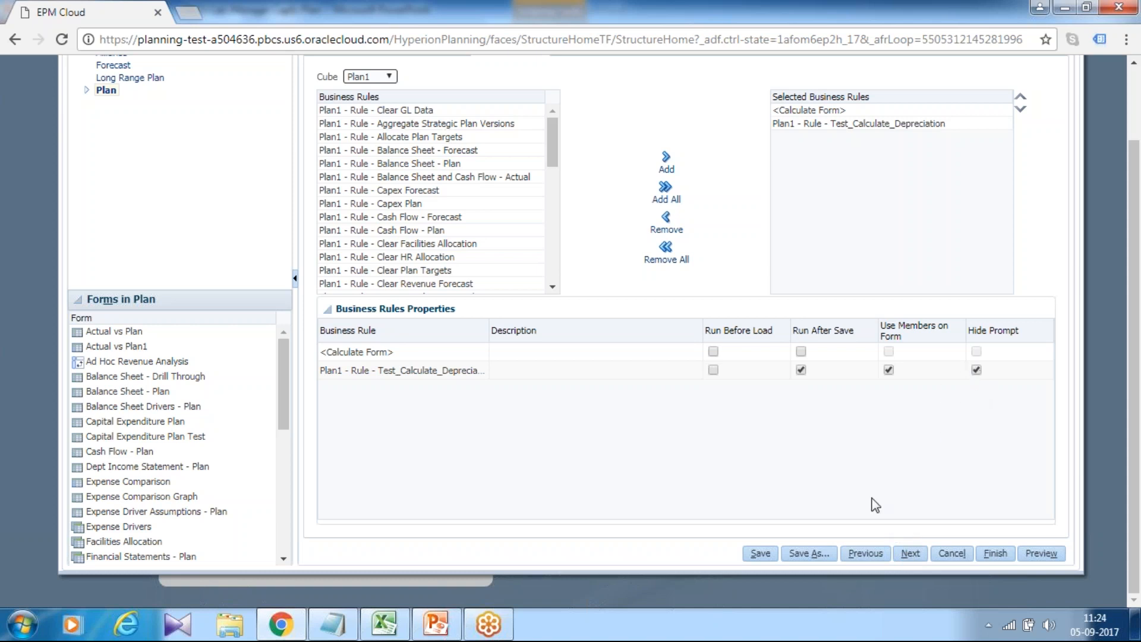
click(761, 553)
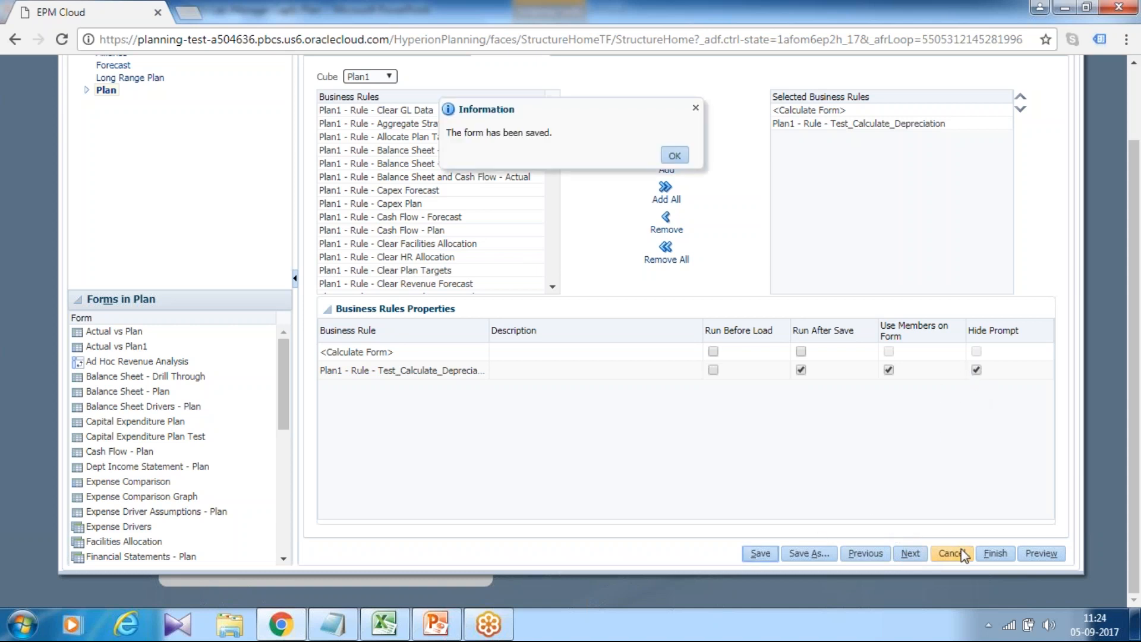
click(996, 553)
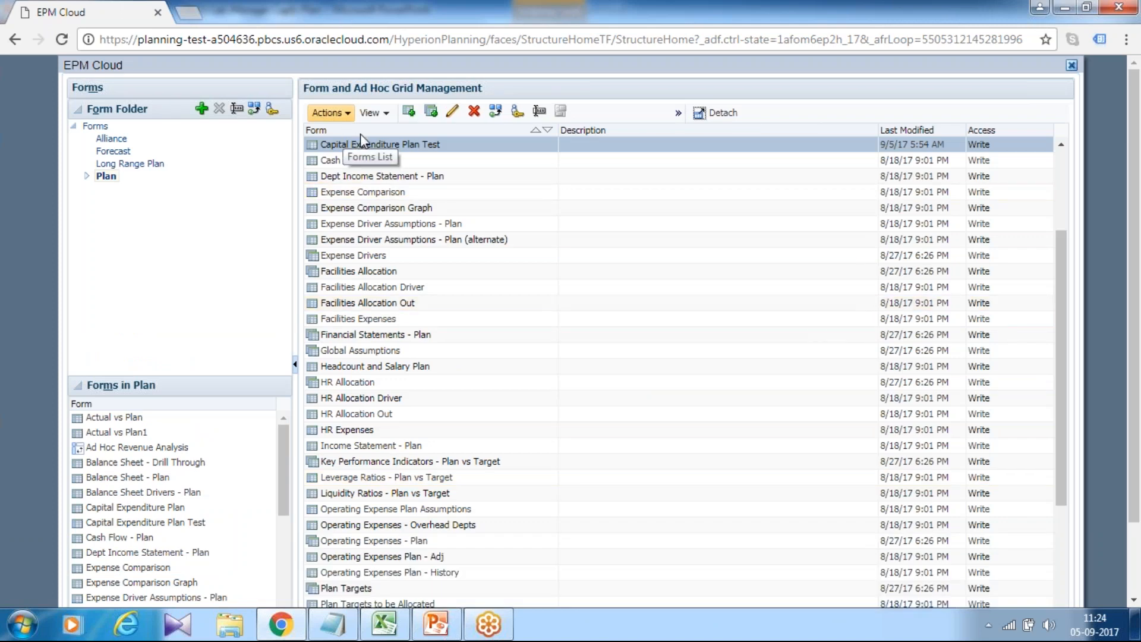
Close the Form and Ad Hoc Grid Management window.
drag(1062, 249, 1067, 87)
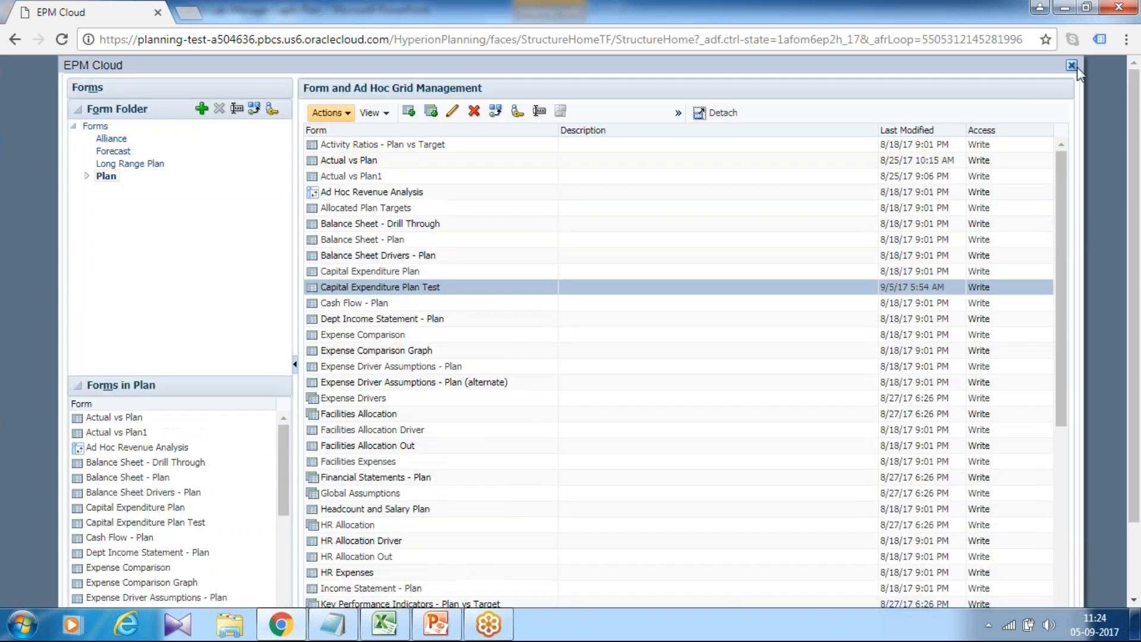
click(1071, 65)
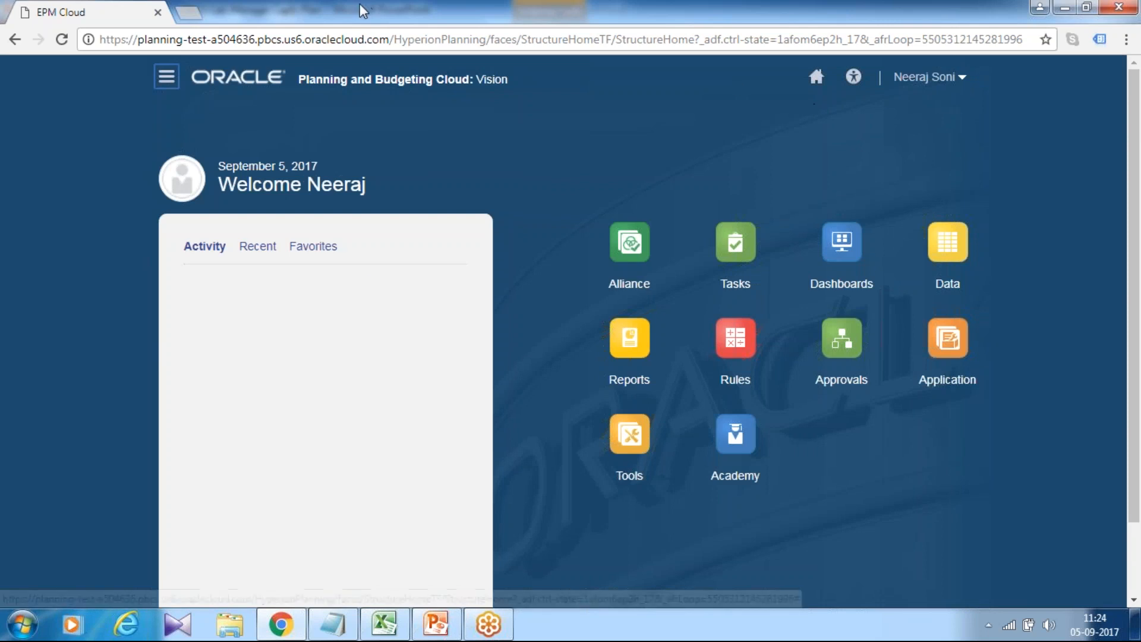
Switch to Excel and open the Capital Expenditure Plan Test form from Smart View, widening column A.
click(397, 621)
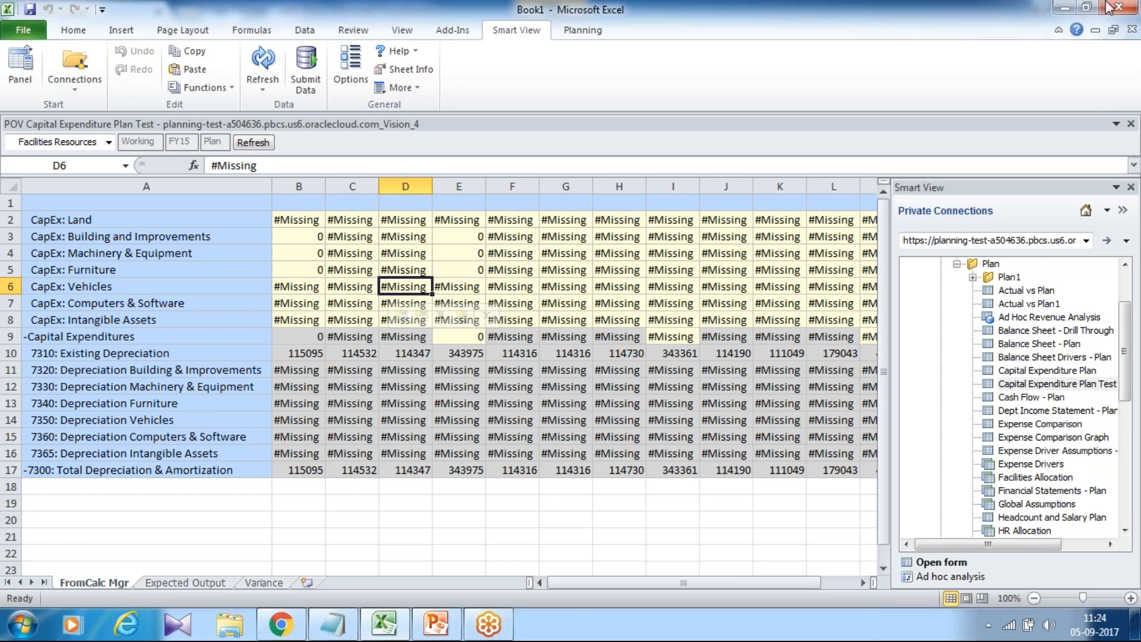
right_click(1055, 392)
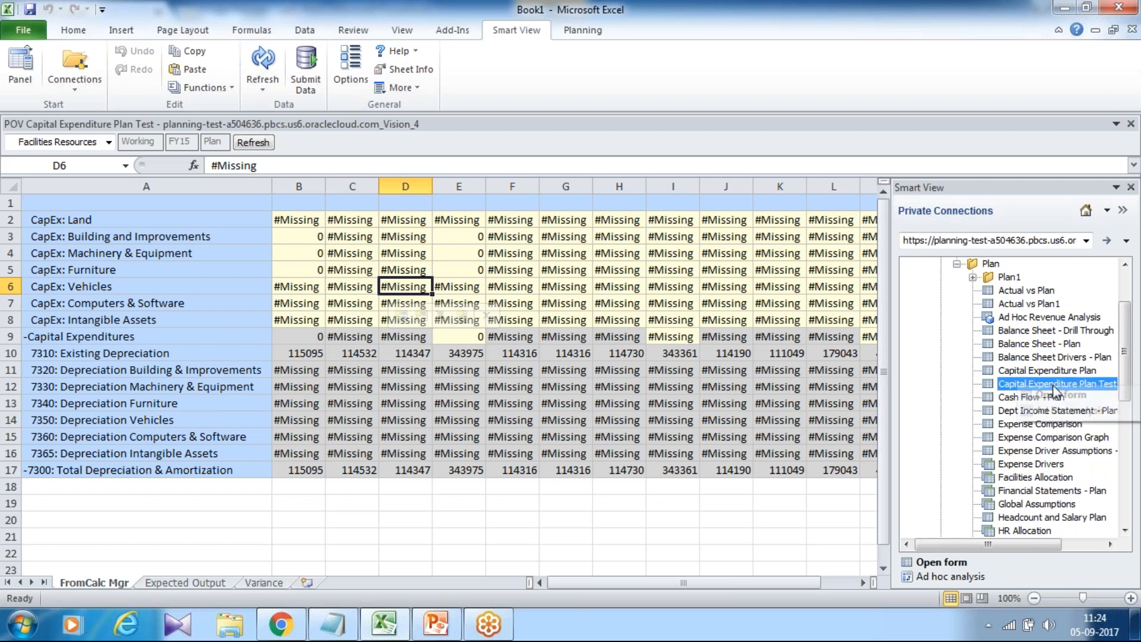
click(1064, 400)
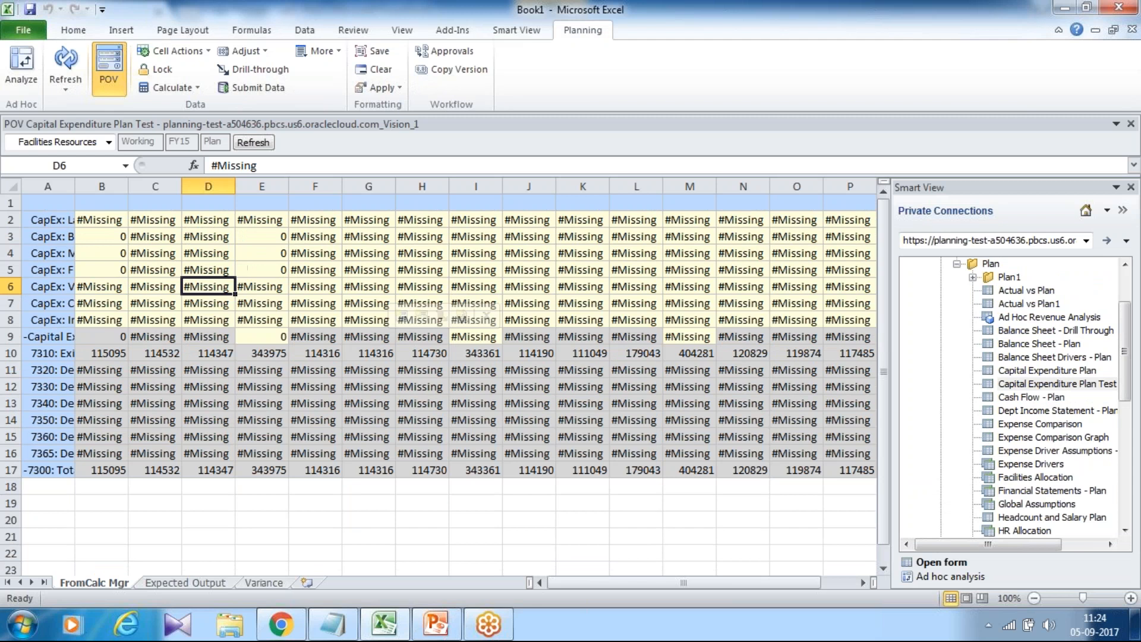
drag(98, 238, 95, 279)
drag(75, 186, 156, 188)
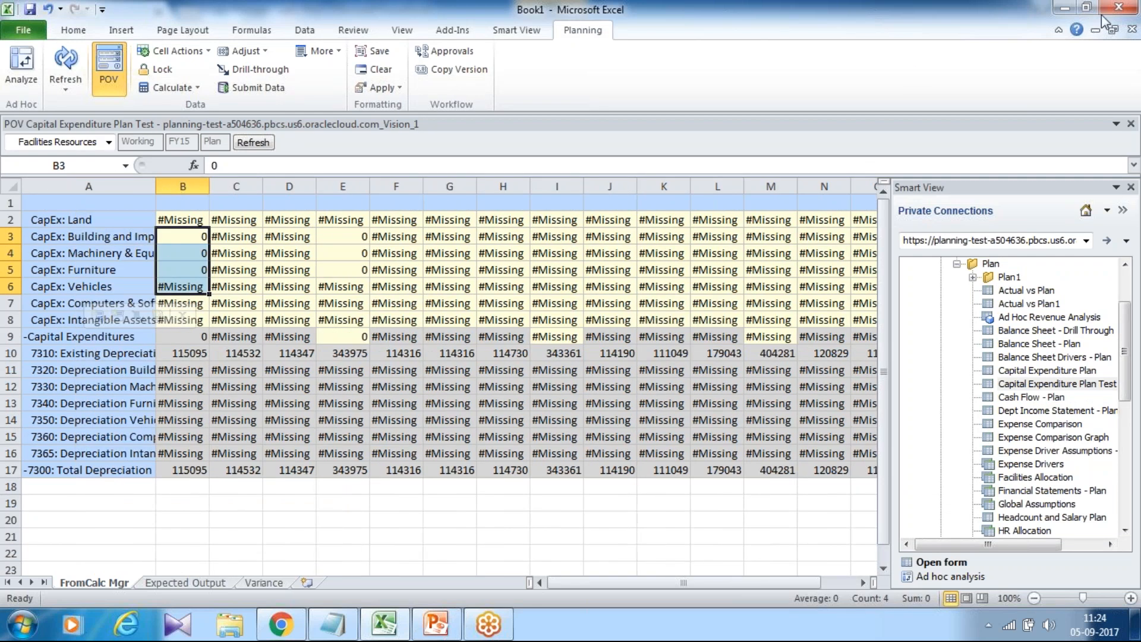
Return to the browser and open the Data entry area.
click(1122, 16)
click(270, 622)
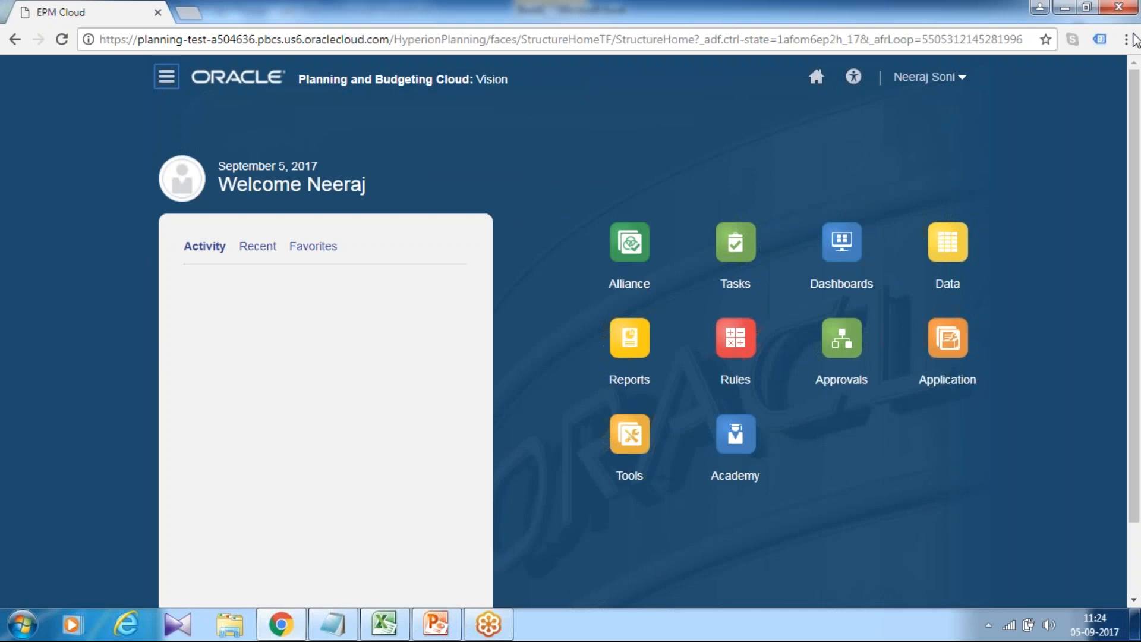
click(1132, 34)
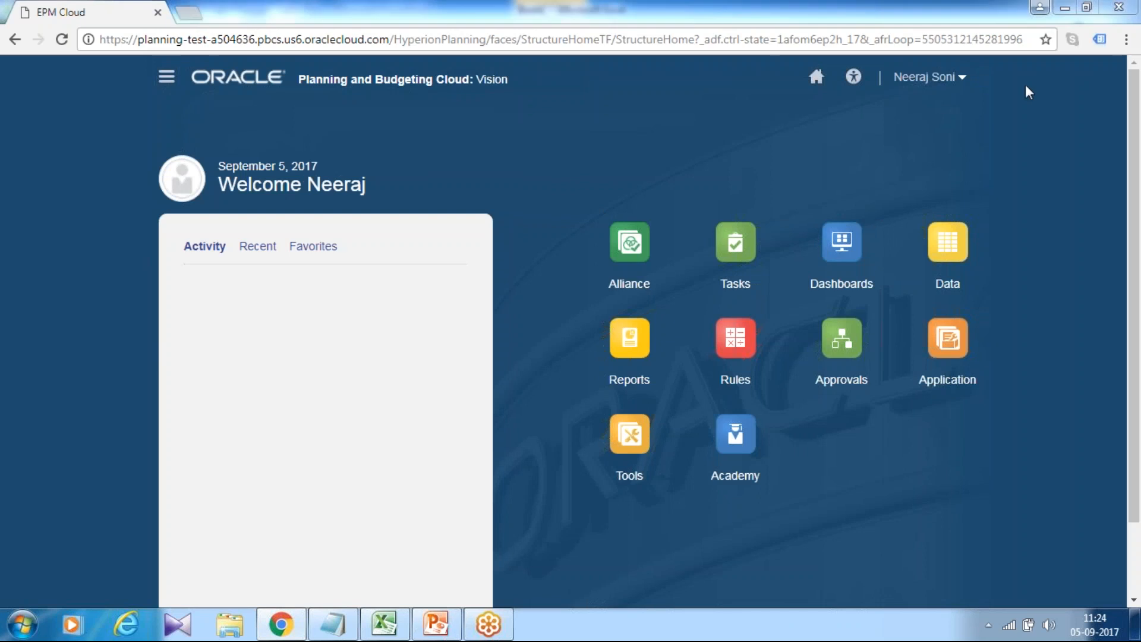
click(947, 225)
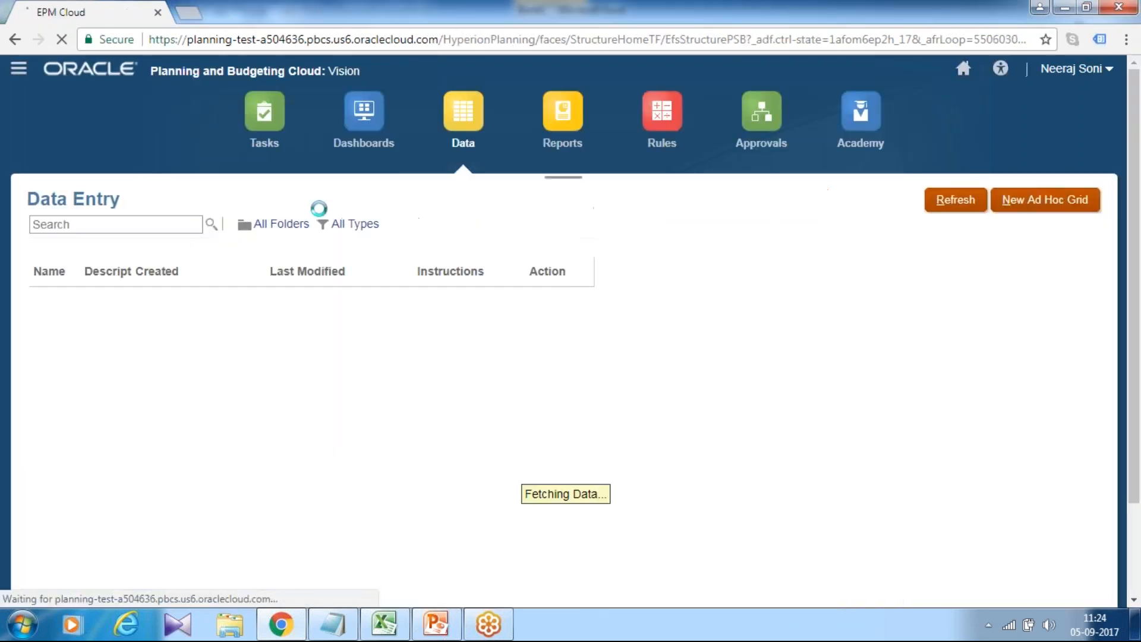
Open the Capital Expenditure Plan Test form from the Plan forms folder.
click(42, 484)
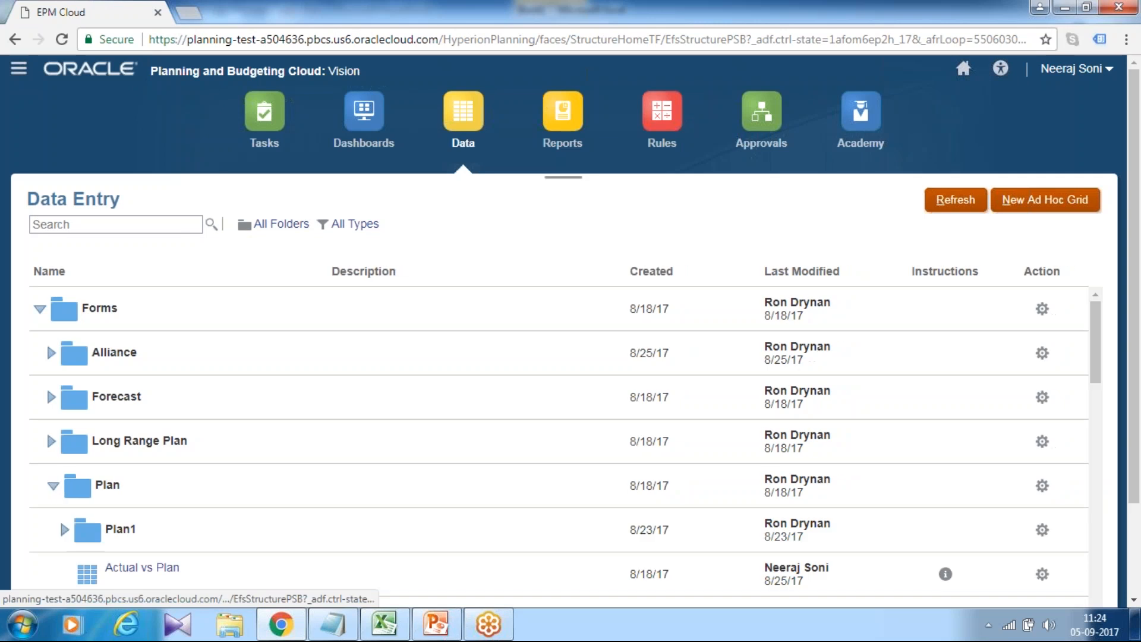
scroll(344, 330, down, 4)
scroll(344, 331, down, 3)
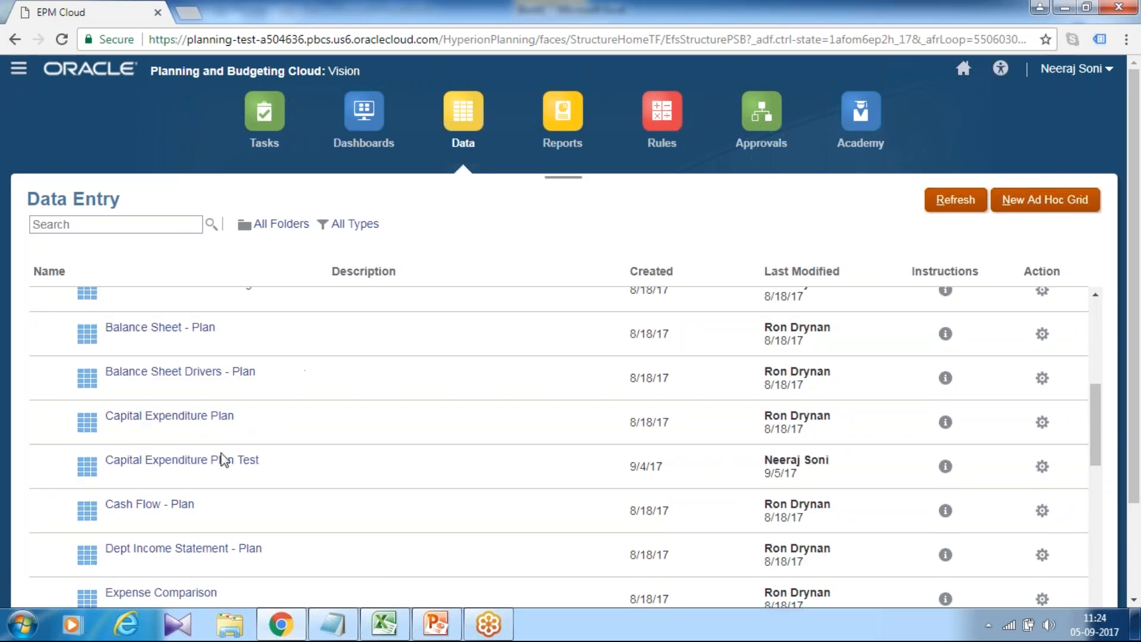
click(231, 460)
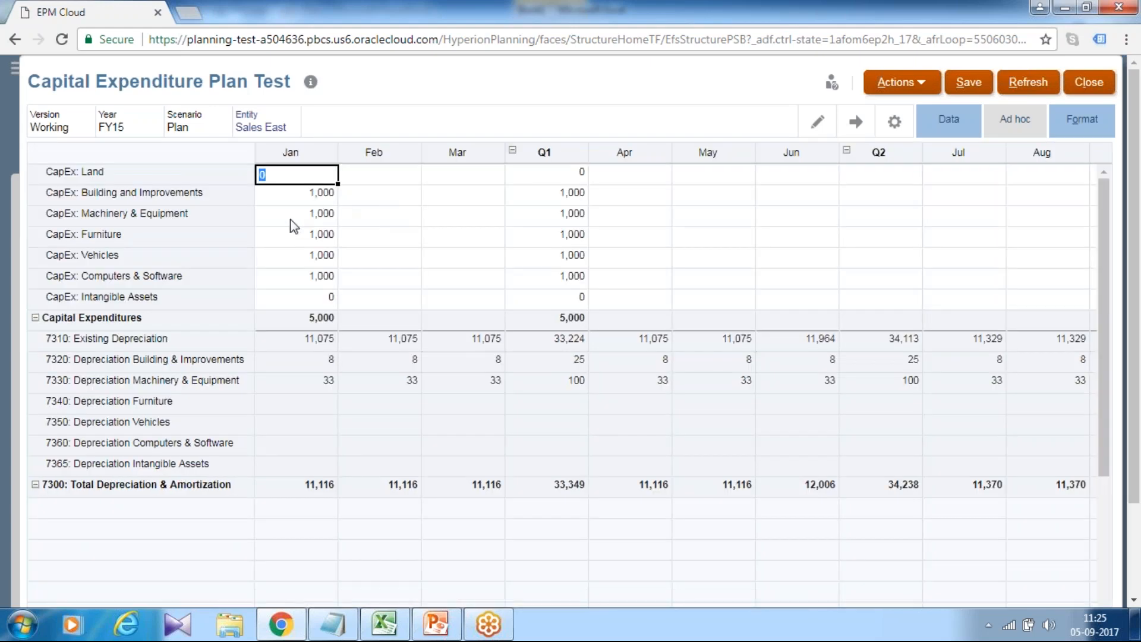
Set Jan values for Building, Machinery, Furniture, Vehicles and Computers & Software to 0 and save the form.
click(292, 194)
text(0)
click(295, 214)
text(0)
click(298, 236)
text(0)
click(299, 256)
text(0)
click(300, 277)
text(0)
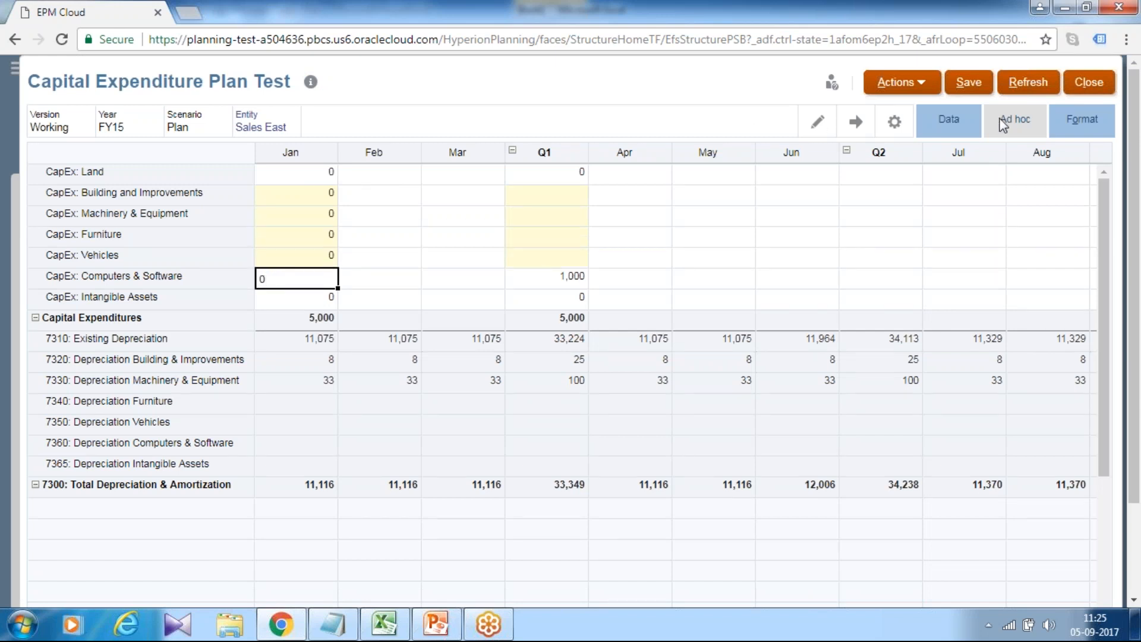
click(972, 86)
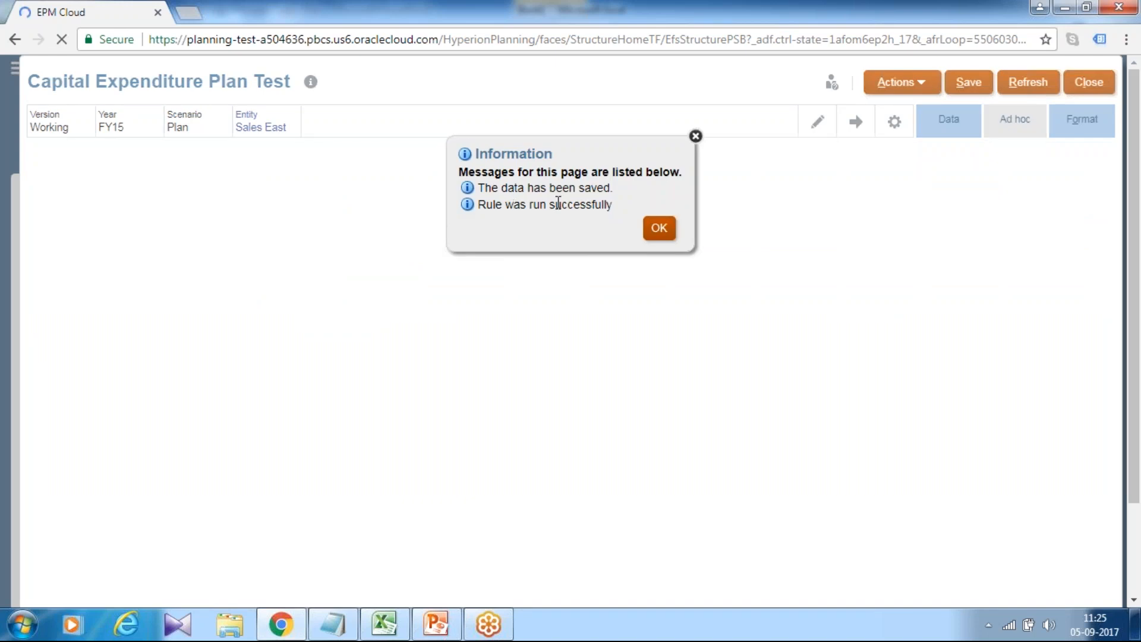
click(658, 229)
Set Jan Building and Improvements and Machinery & Equipment to 1,000 and save the form.
click(323, 196)
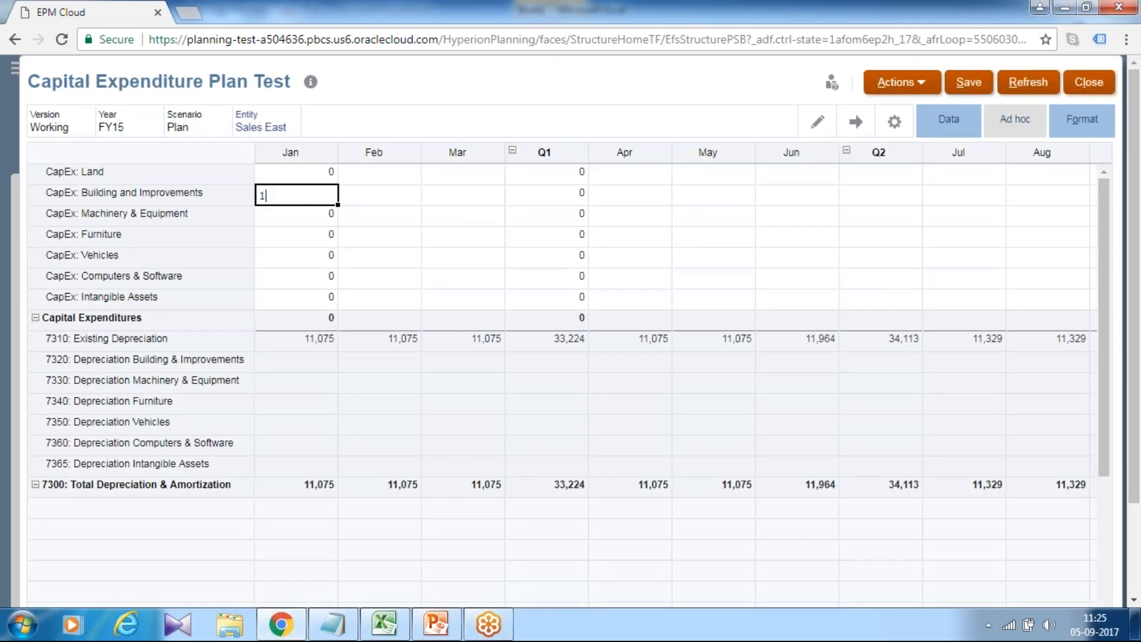
key(Return)
text(1,00)
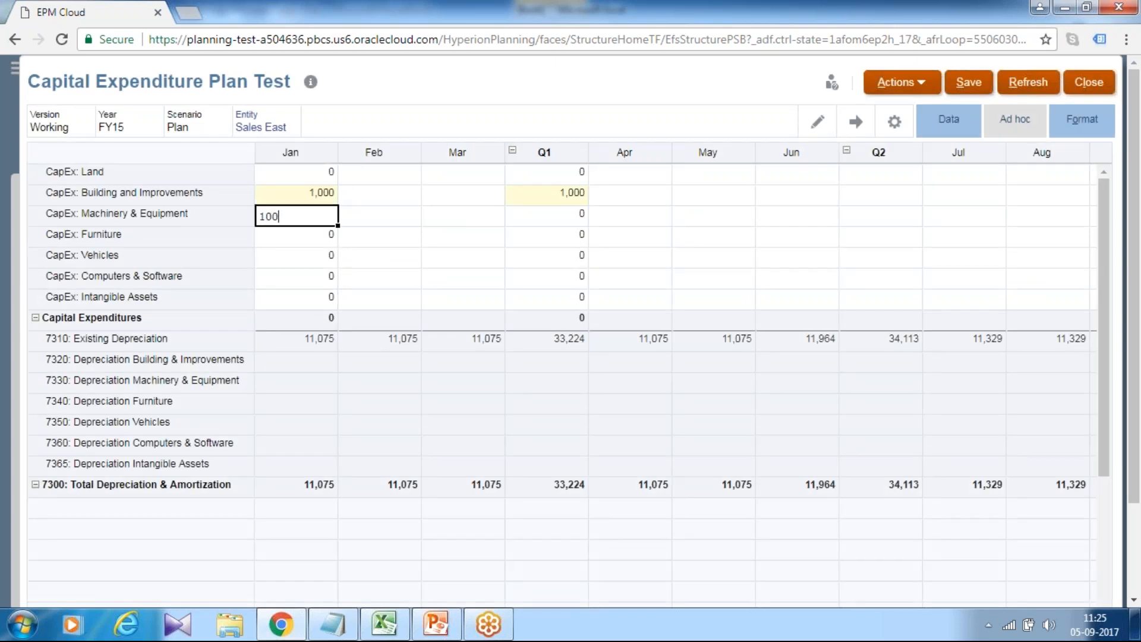
text(0)
key(Return)
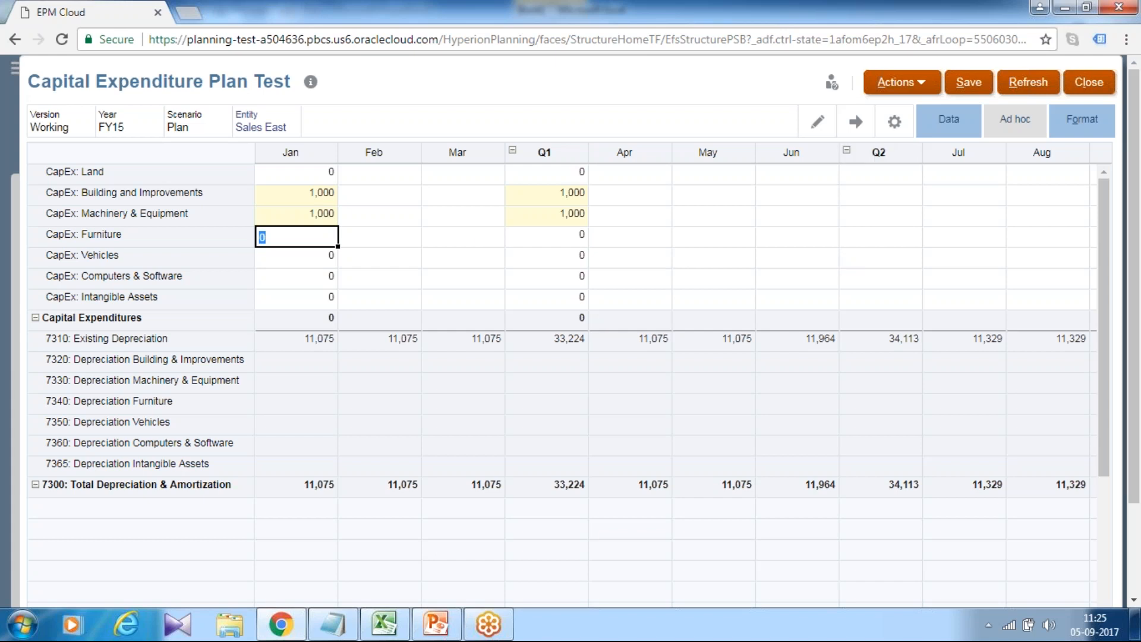
click(967, 90)
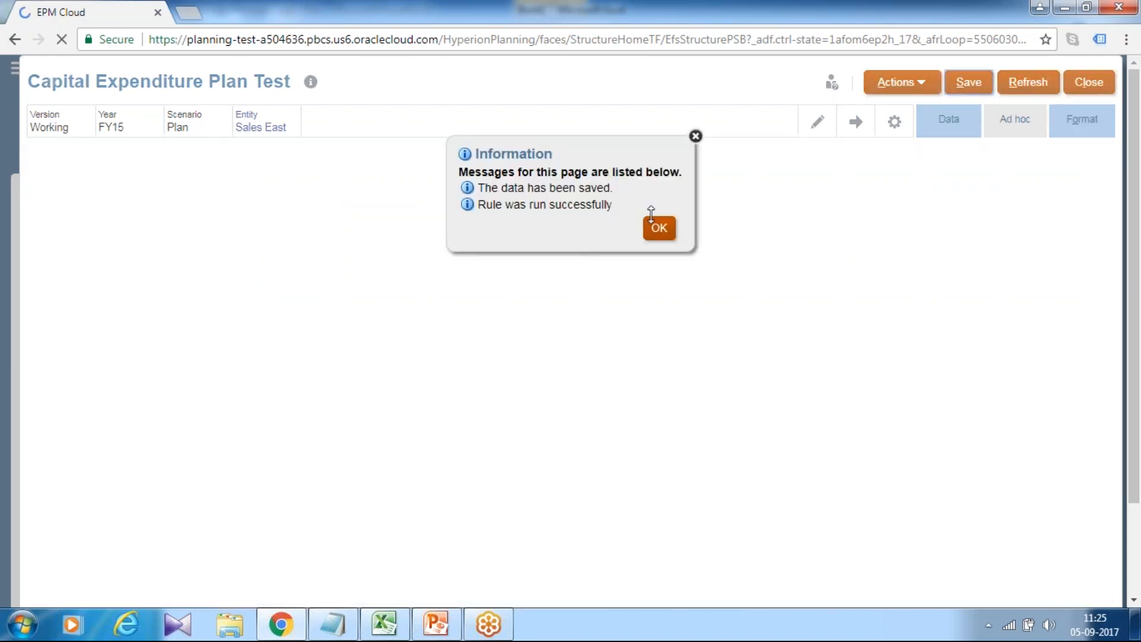
click(656, 228)
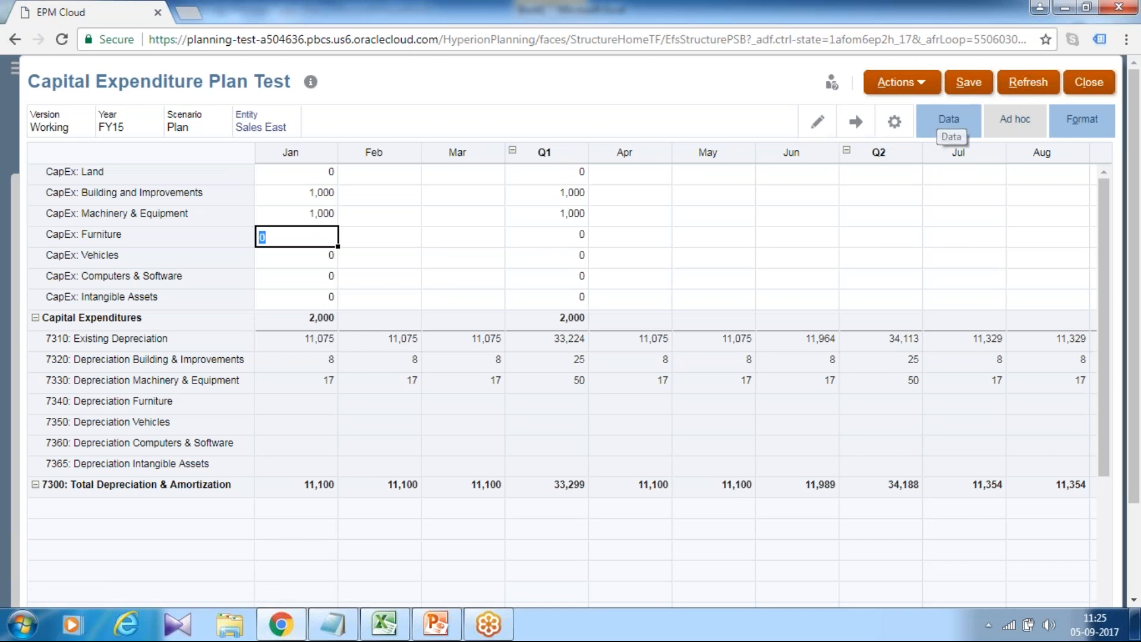
Switch to Excel and refresh the Smart View form data.
click(384, 624)
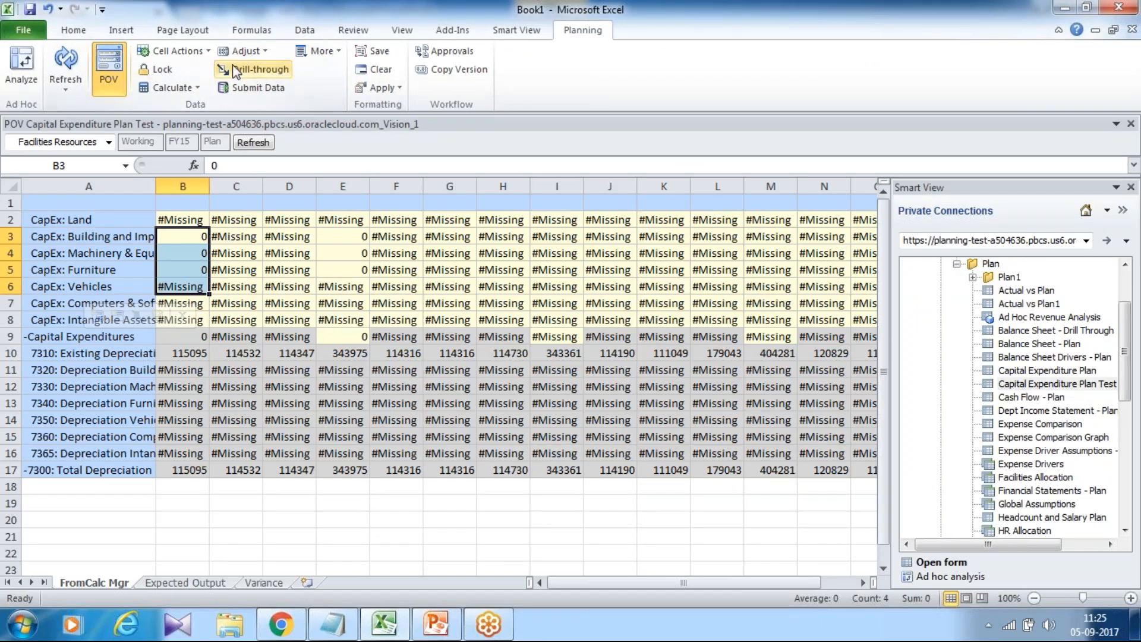
click(66, 65)
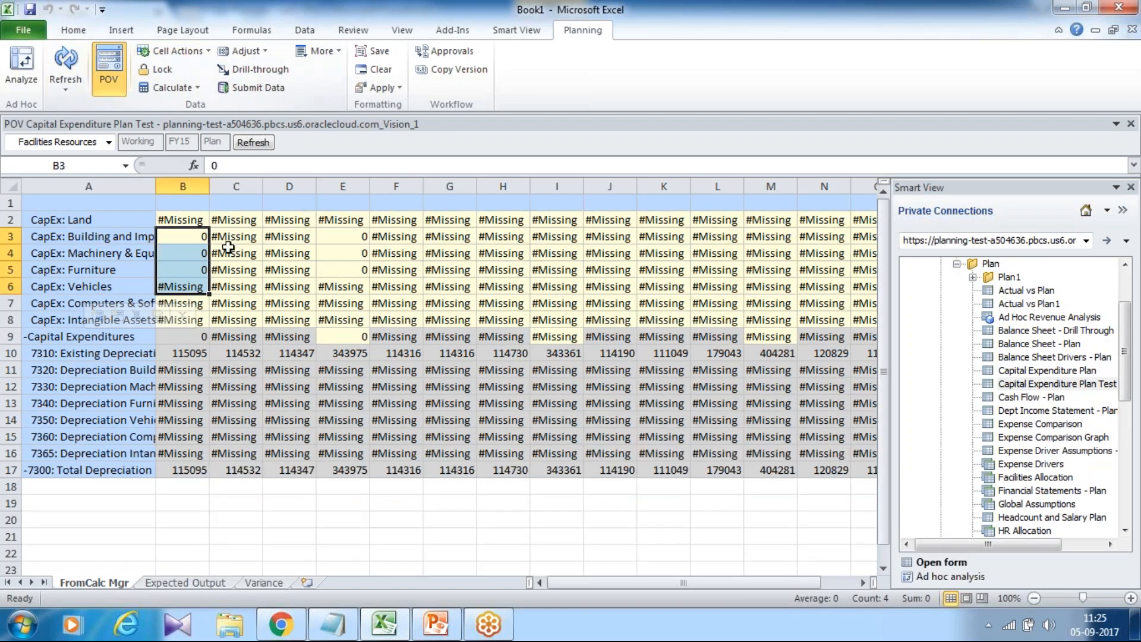
click(191, 236)
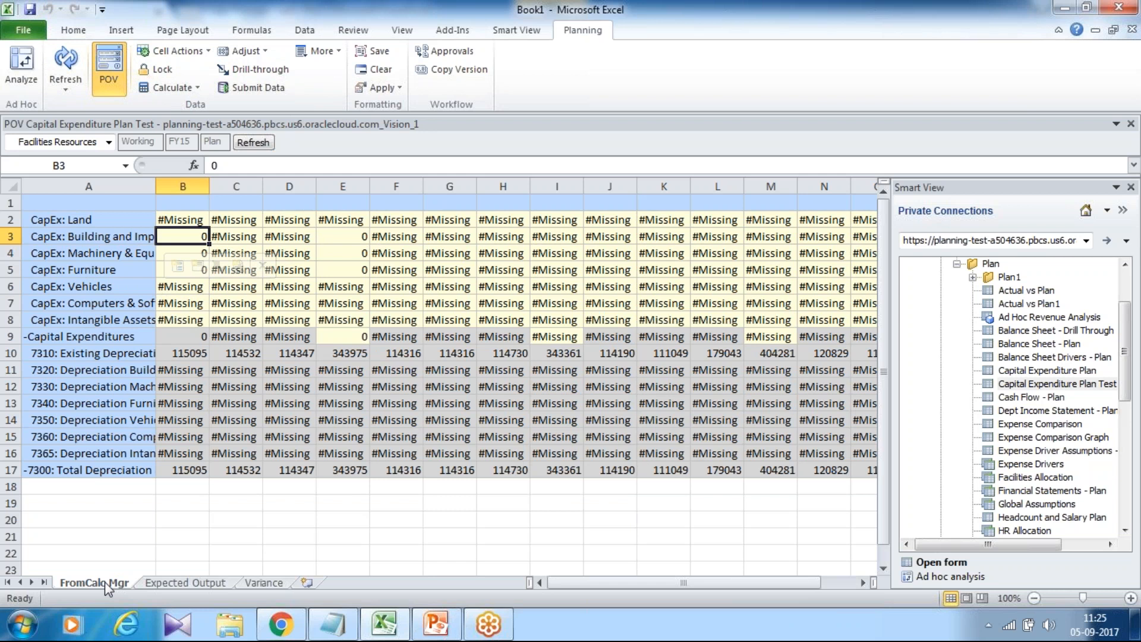
Examine the formulas on the Expected Output and Variance sheets.
click(173, 581)
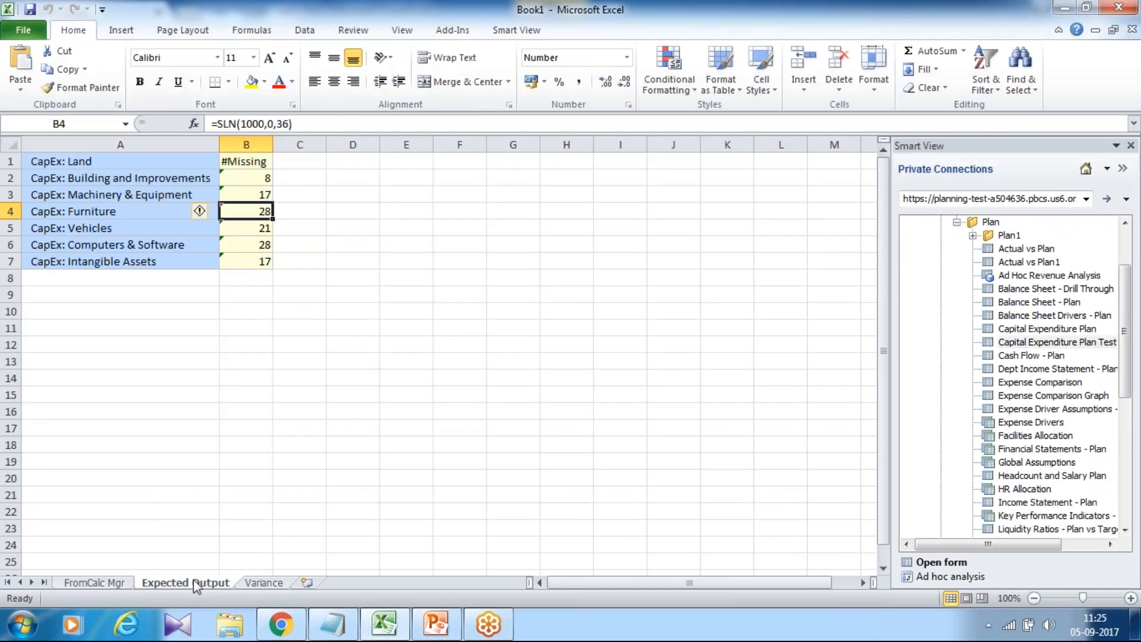
click(255, 172)
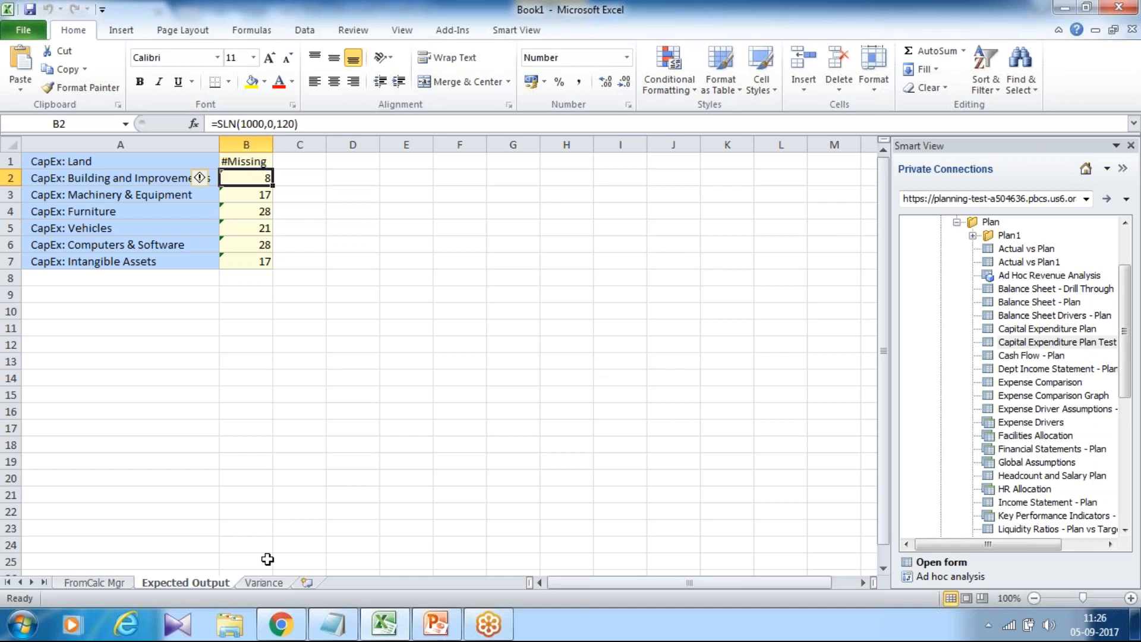
click(264, 583)
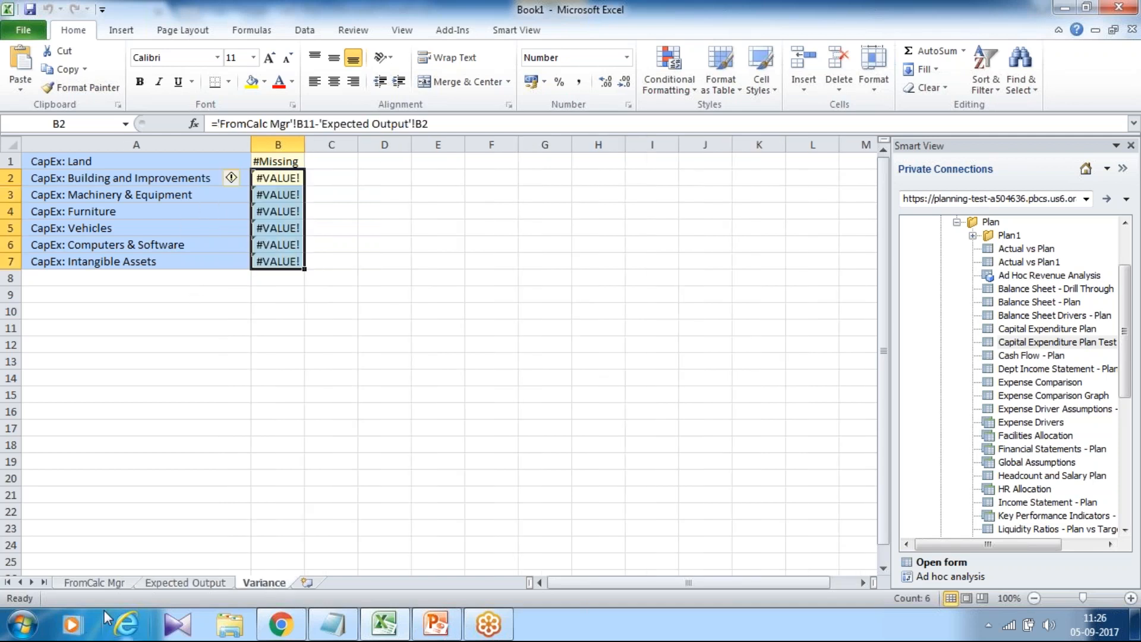
Enter 1000 as the Jan value for every capital expenditure asset class from Building to Intangible Assets and submit the data.
click(107, 583)
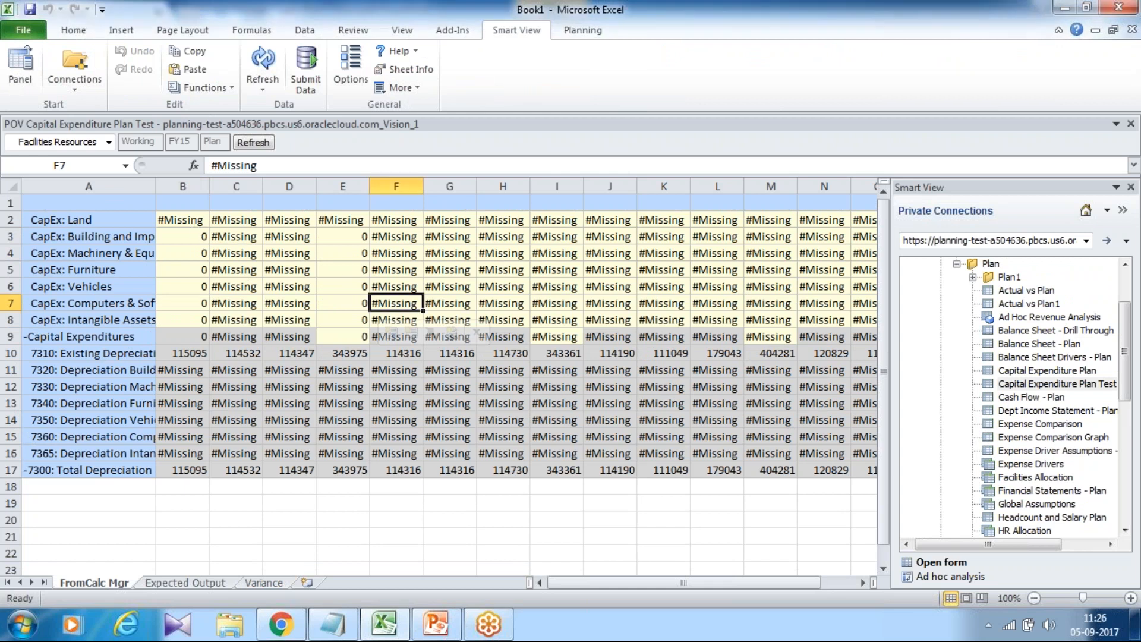
click(182, 236)
text(10)
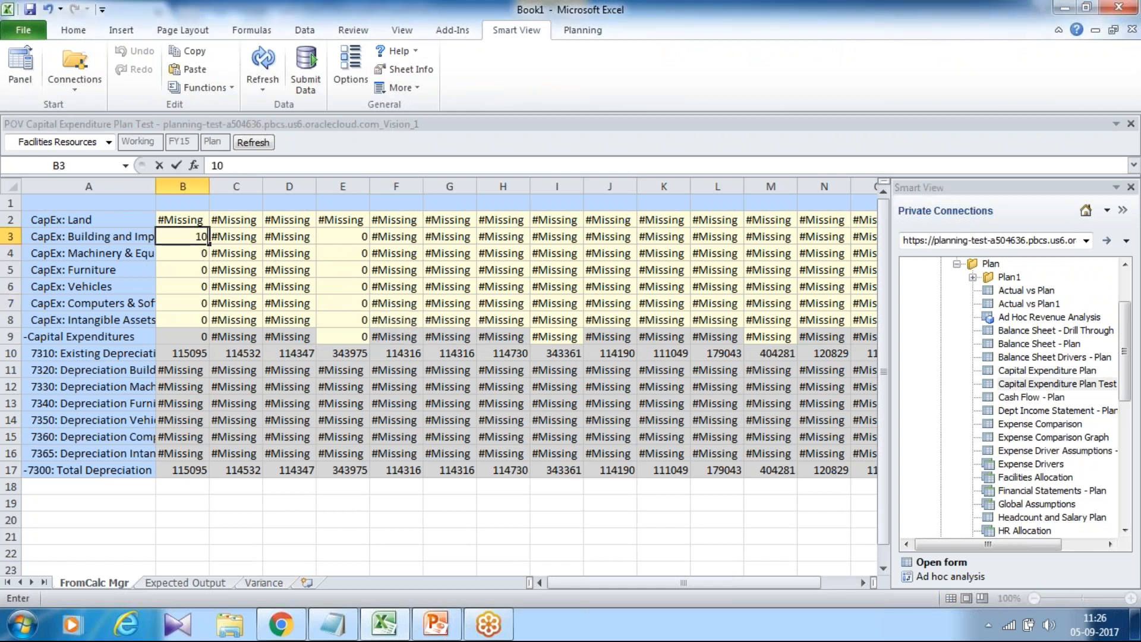
key(Return)
click(182, 237)
key(ctrl+c)
drag(183, 237, 182, 319)
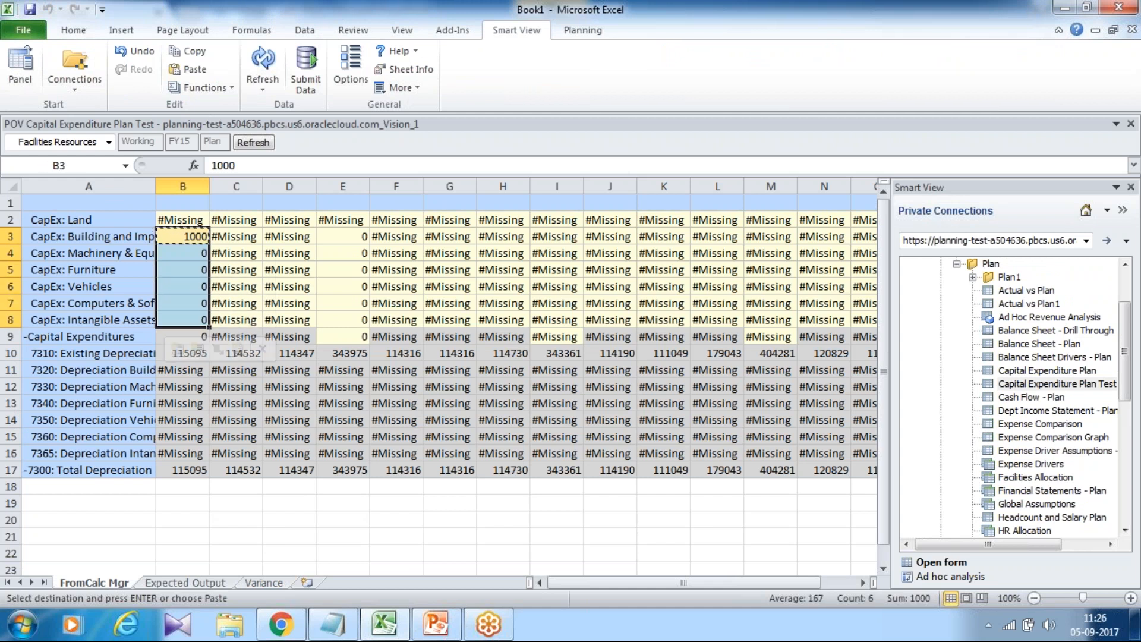
key(Return)
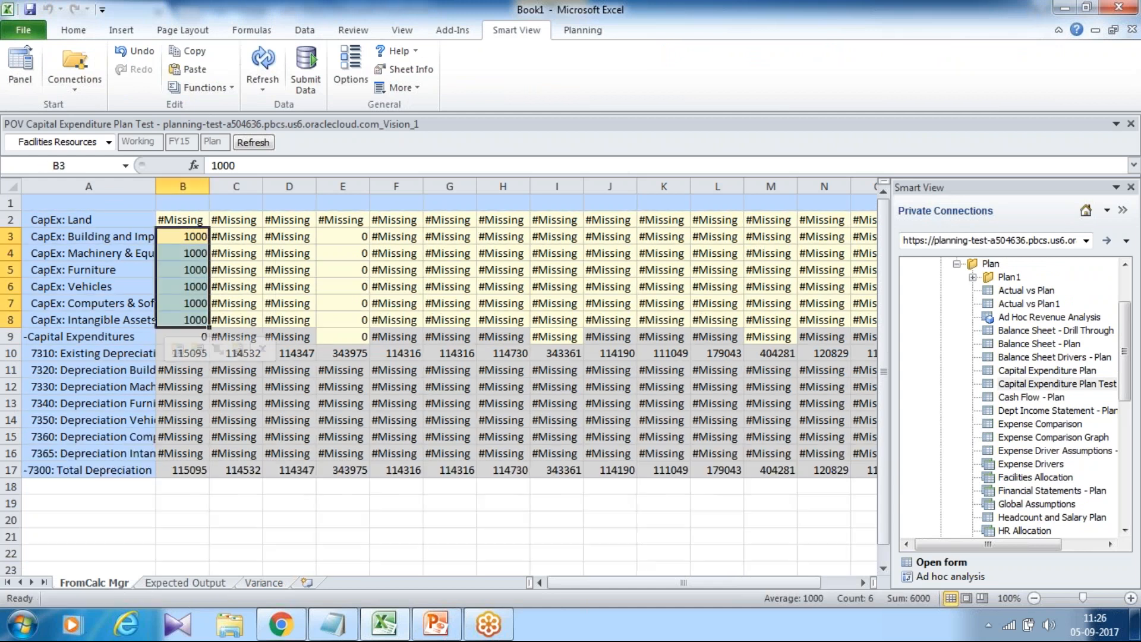
click(307, 68)
Examine the calculated Jan depreciation rows for each asset class.
drag(197, 370, 197, 452)
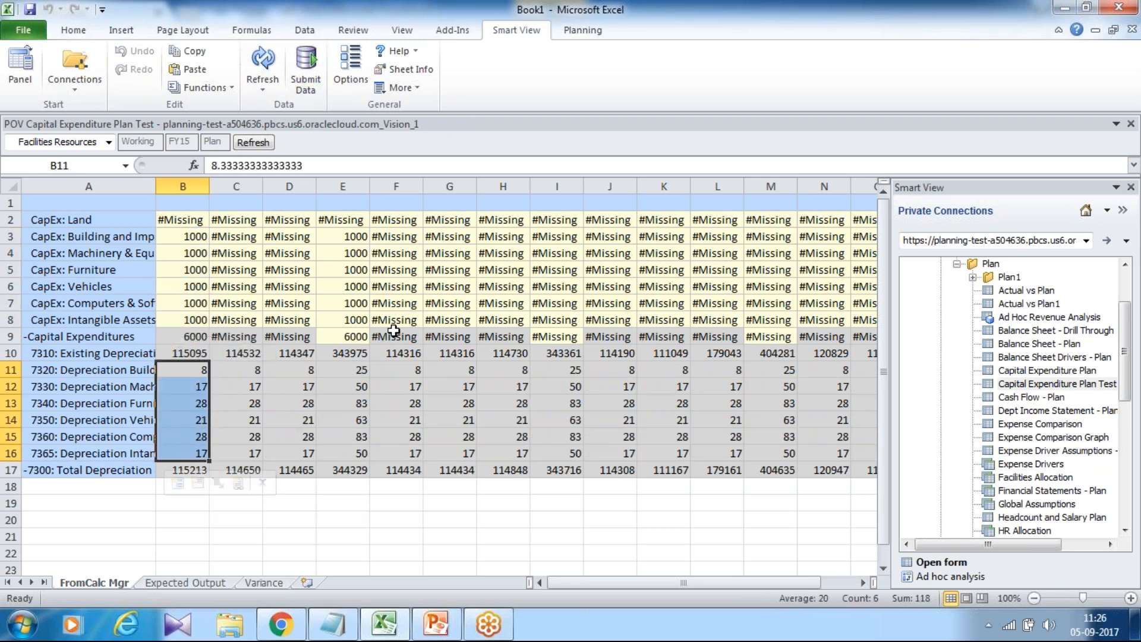
click(99, 372)
drag(146, 375, 196, 453)
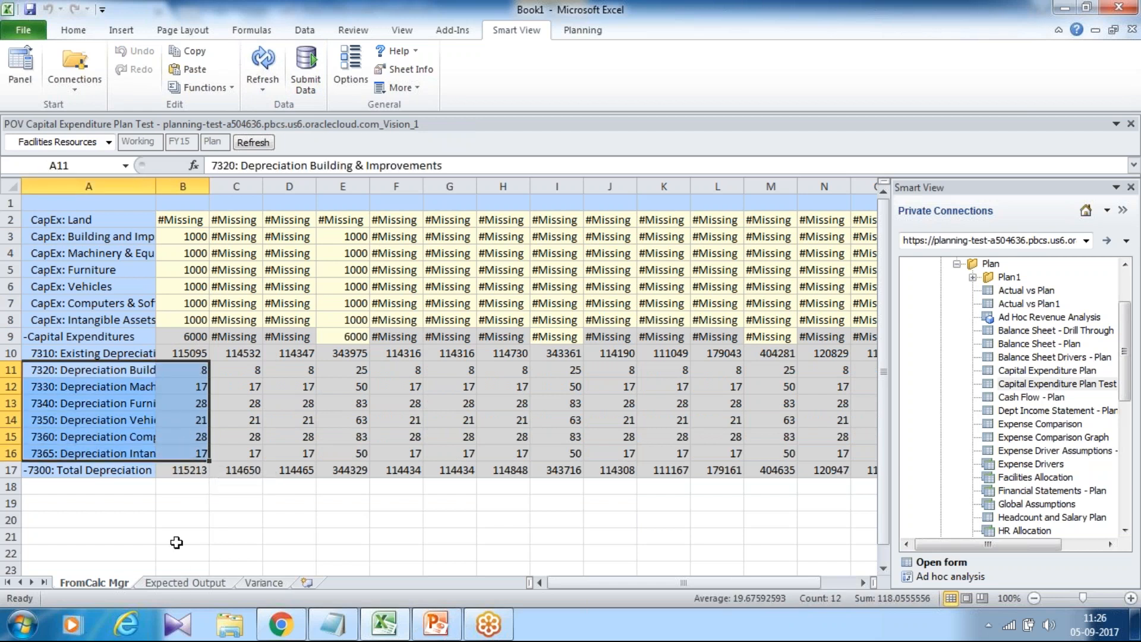
On the Expected Output sheet, re-enter the Building and Improvements expected depreciation formula as =SLN(1000,0,120).
click(174, 584)
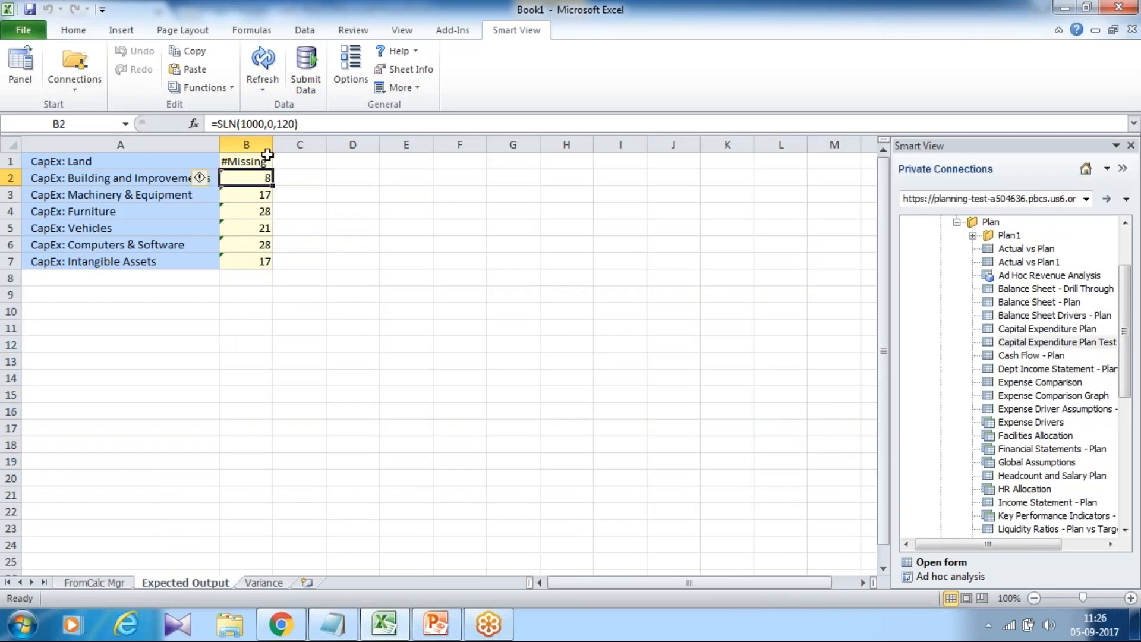
text(=)
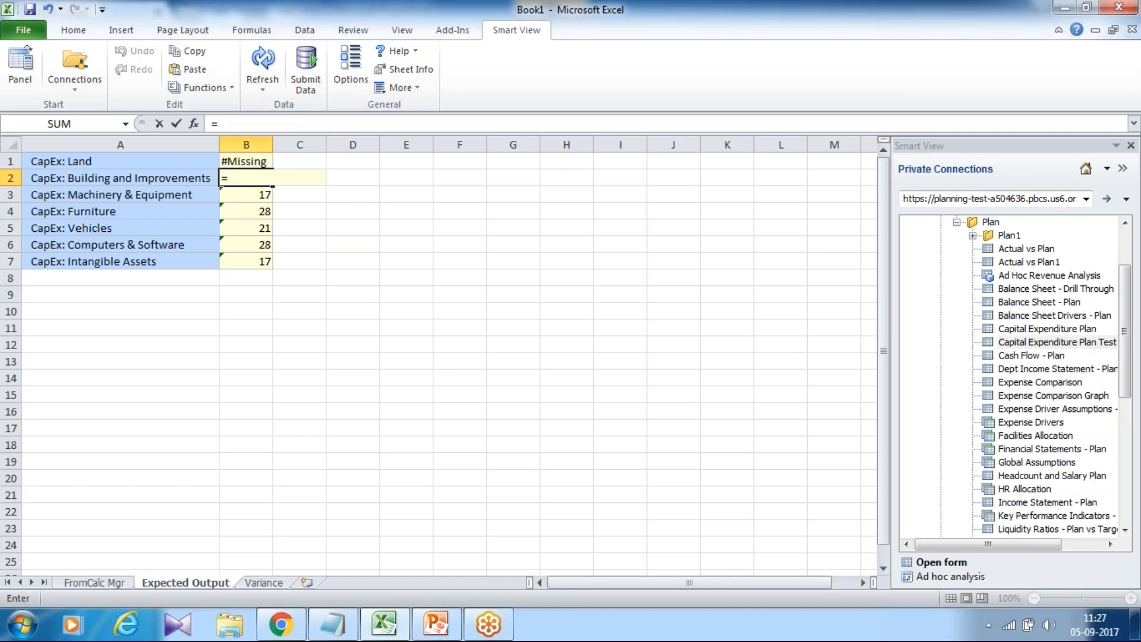
text(SLN(10)
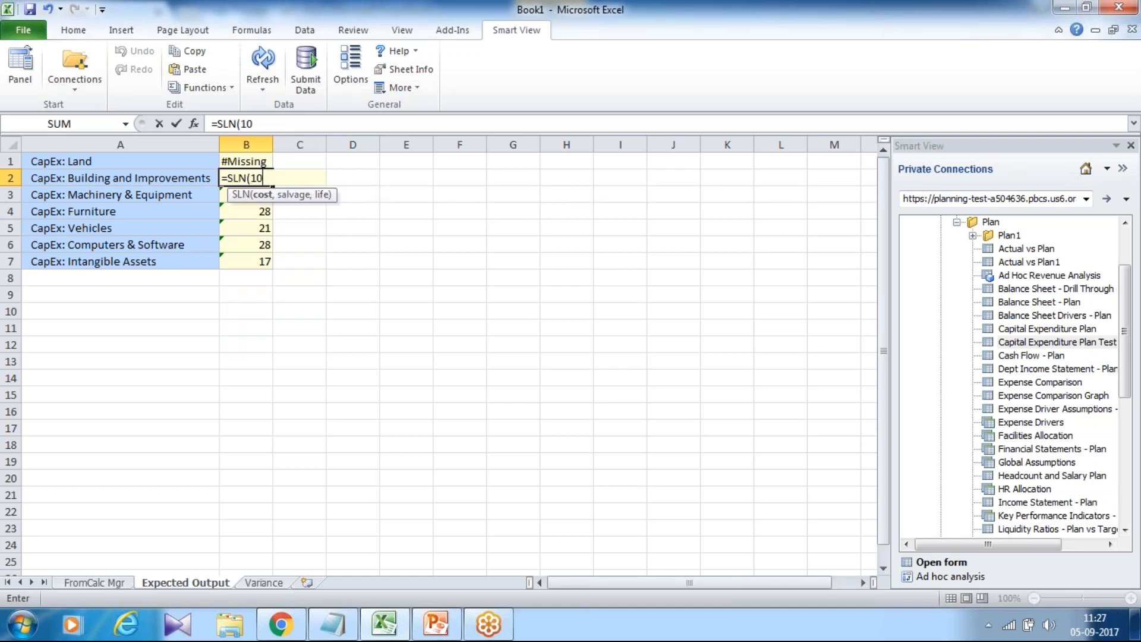
text(00,0,120)
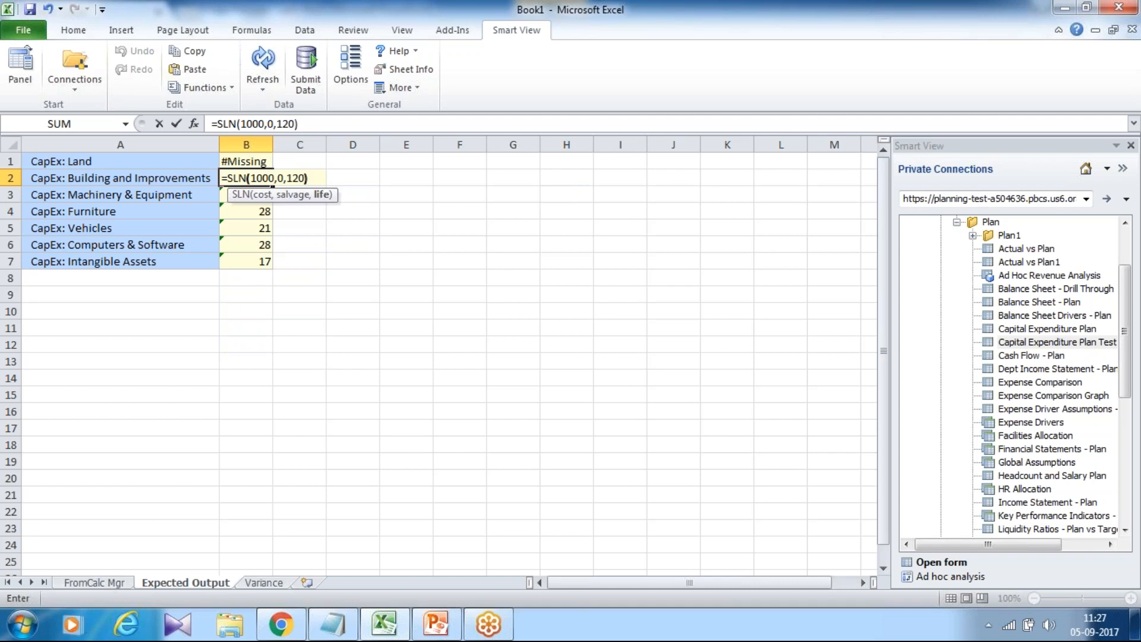
key(Return)
key(Up)
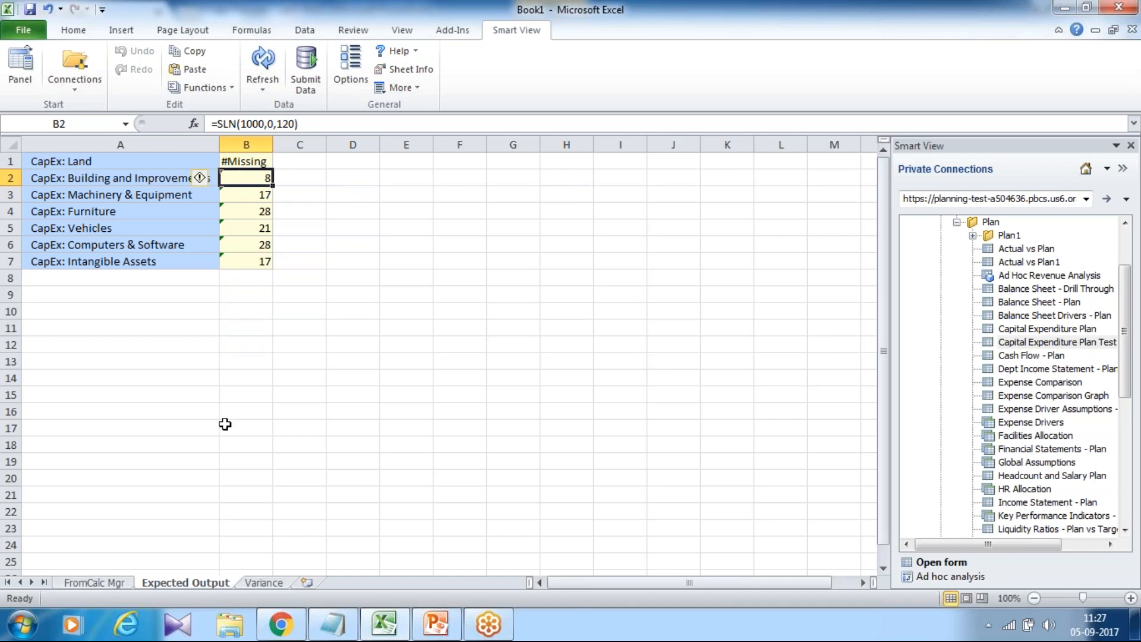
Inspect the SLN formulas for the remaining asset classes on the Expected Output sheet.
click(254, 200)
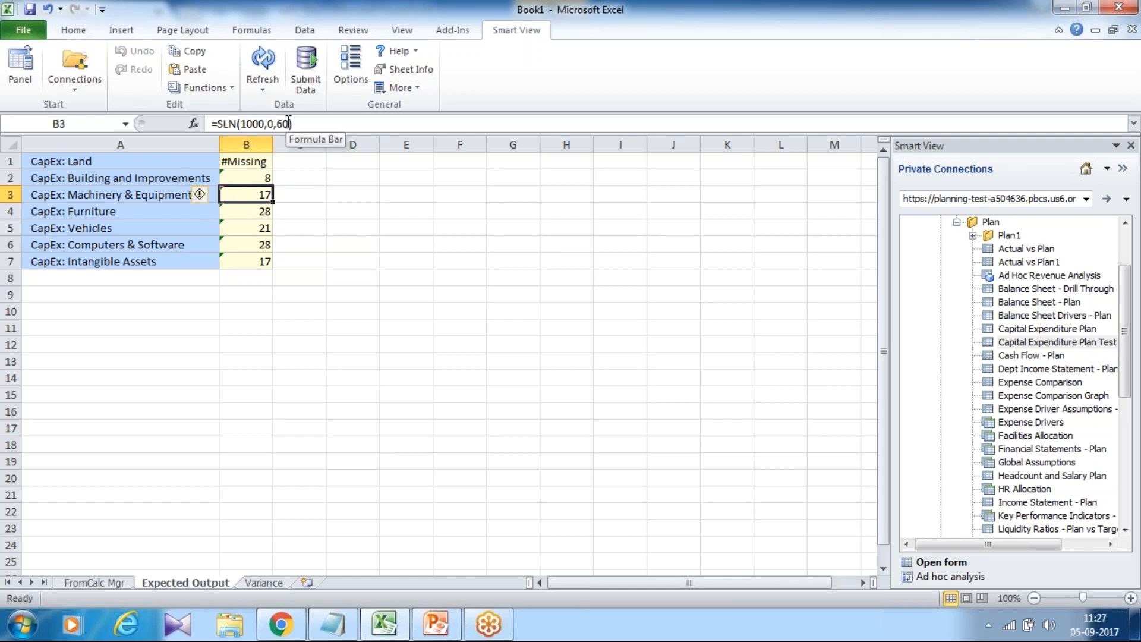
click(232, 213)
click(242, 227)
click(241, 238)
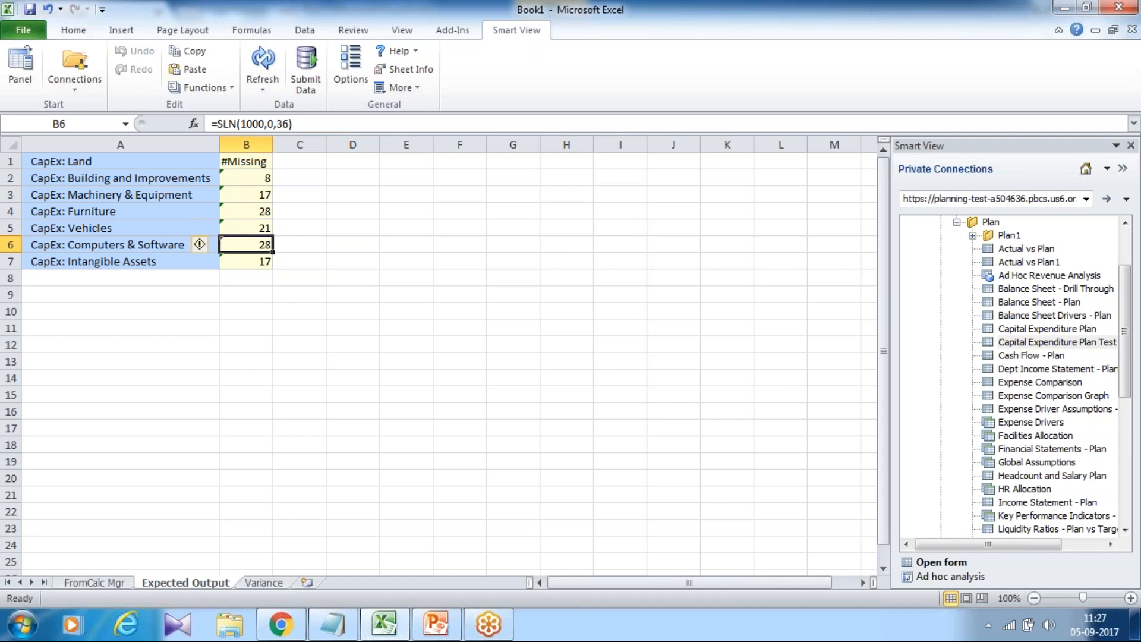
click(231, 265)
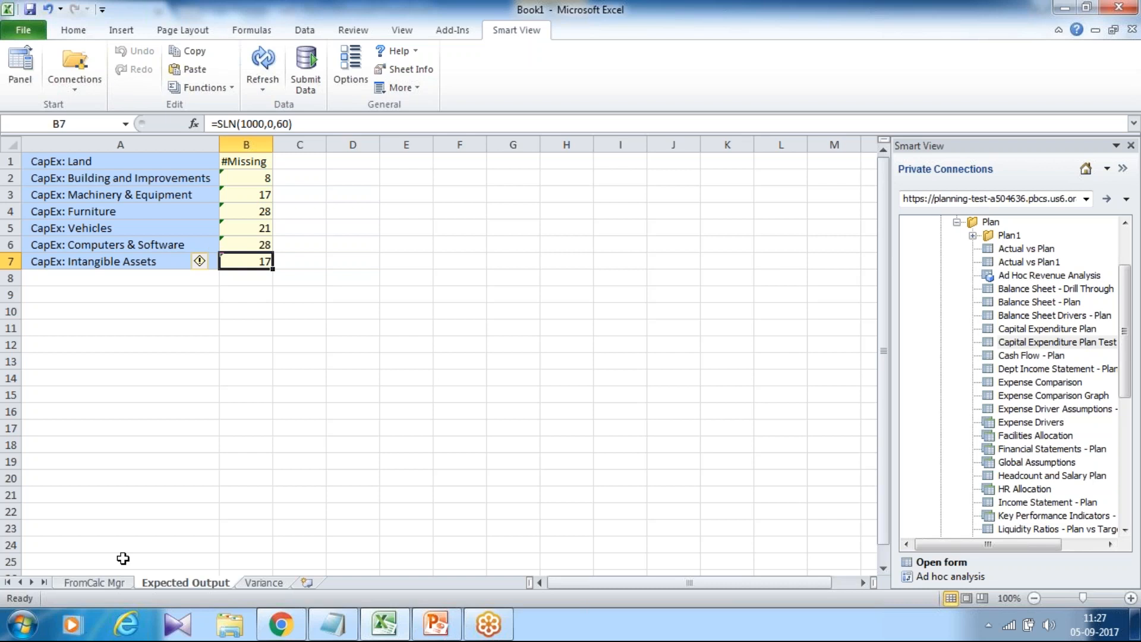
click(123, 585)
click(176, 583)
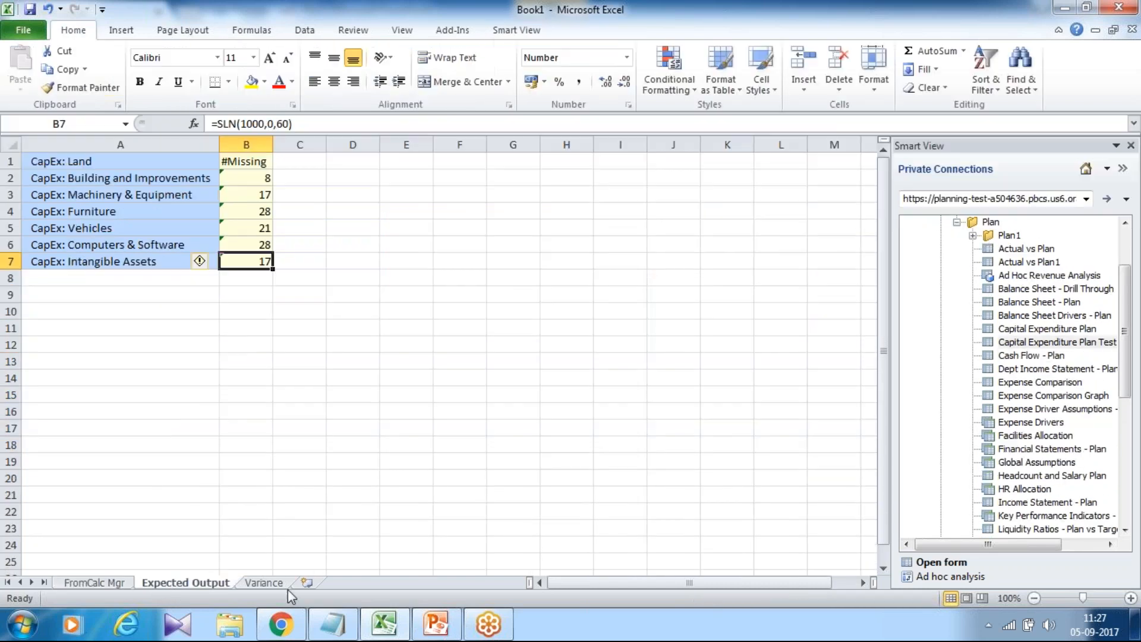
Review the variance values for each asset class on the Variance sheet.
click(264, 583)
click(282, 181)
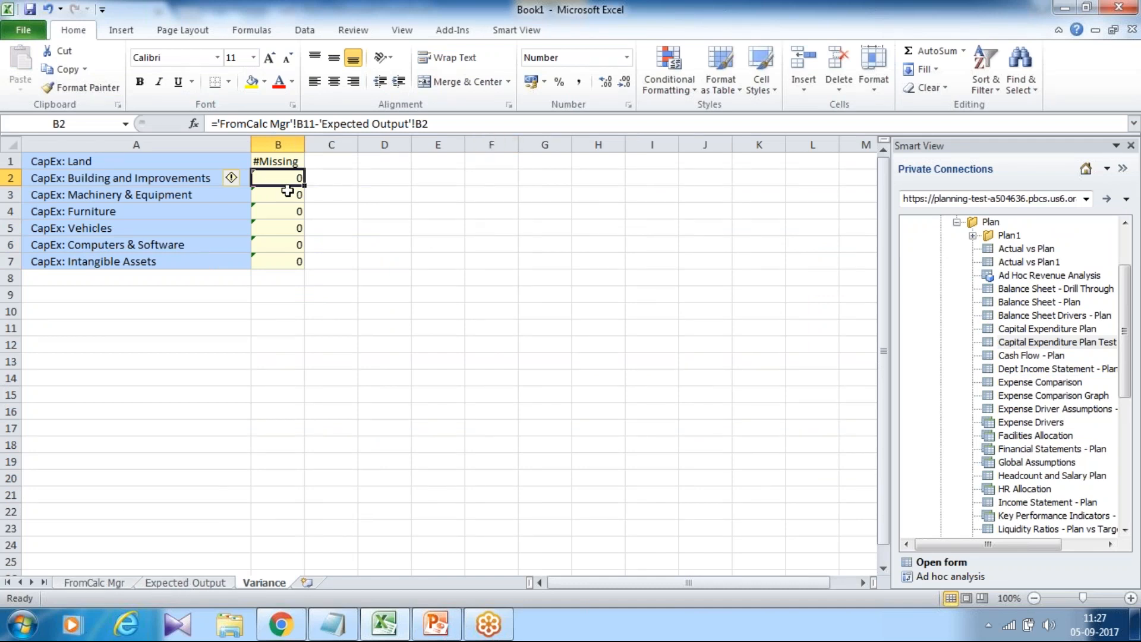
drag(304, 186, 303, 268)
click(351, 215)
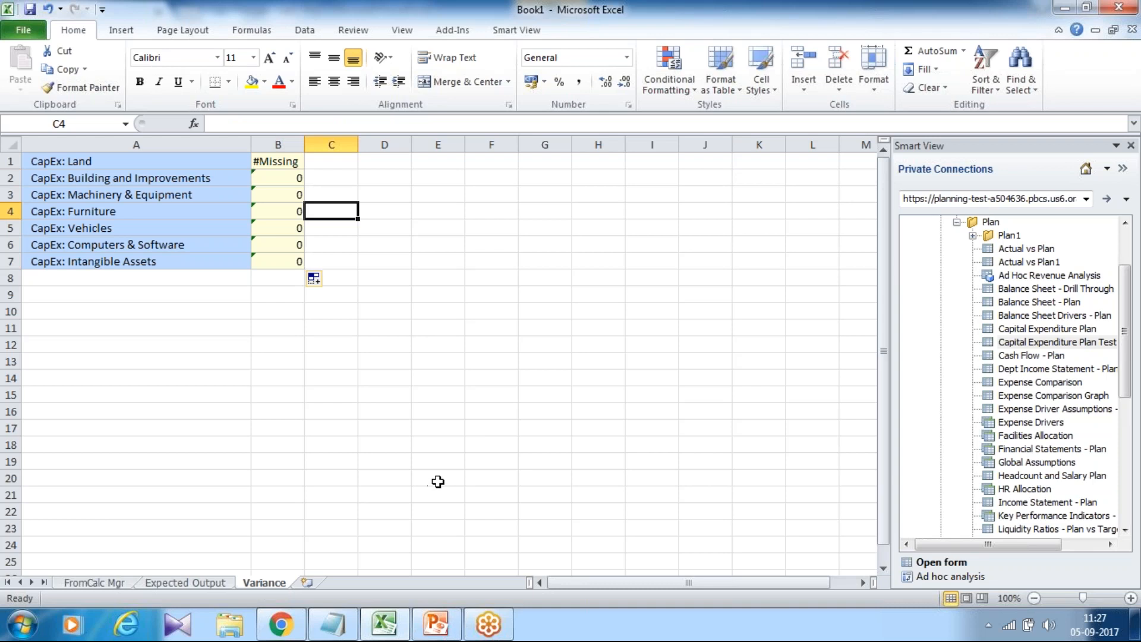
Switch to PowerPoint and move to the final slide of the presentation.
click(446, 628)
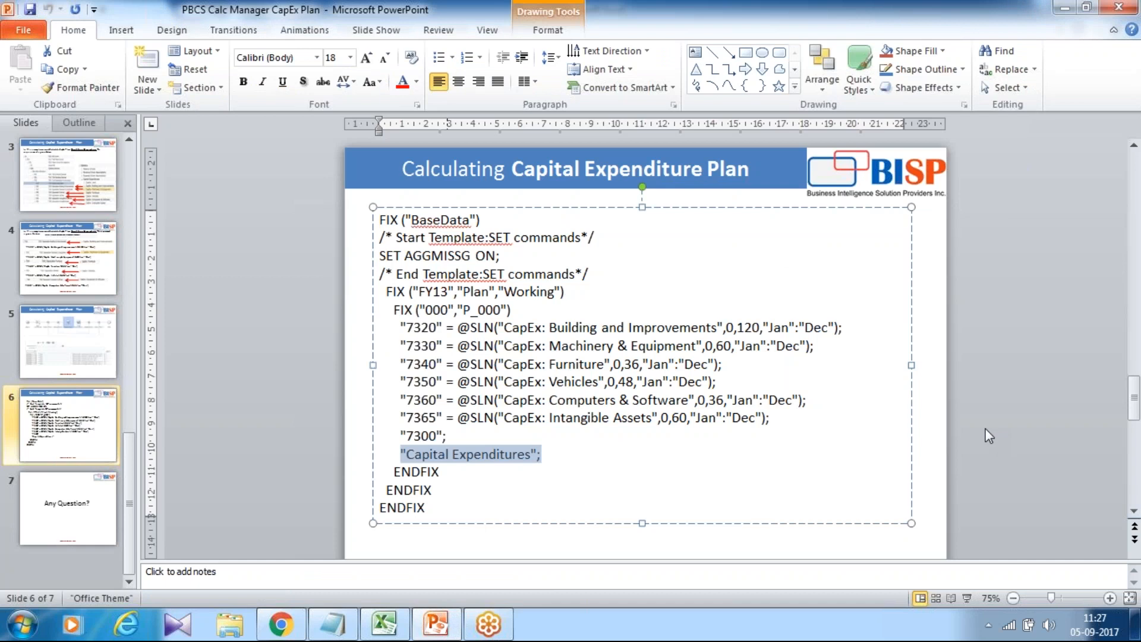
scroll(926, 471, down, 1)
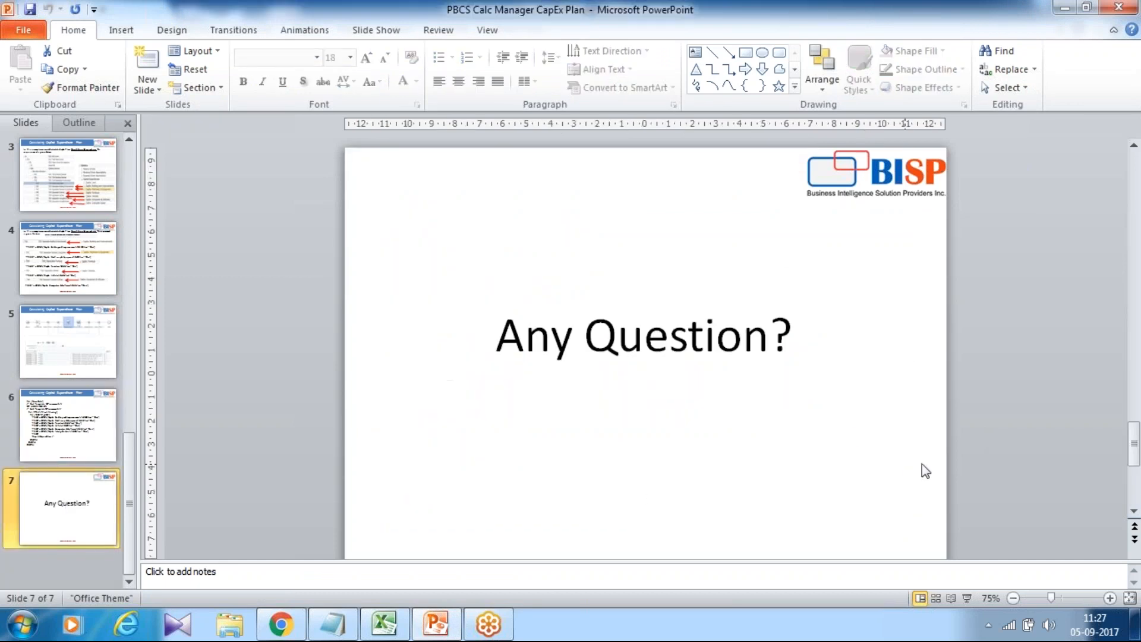